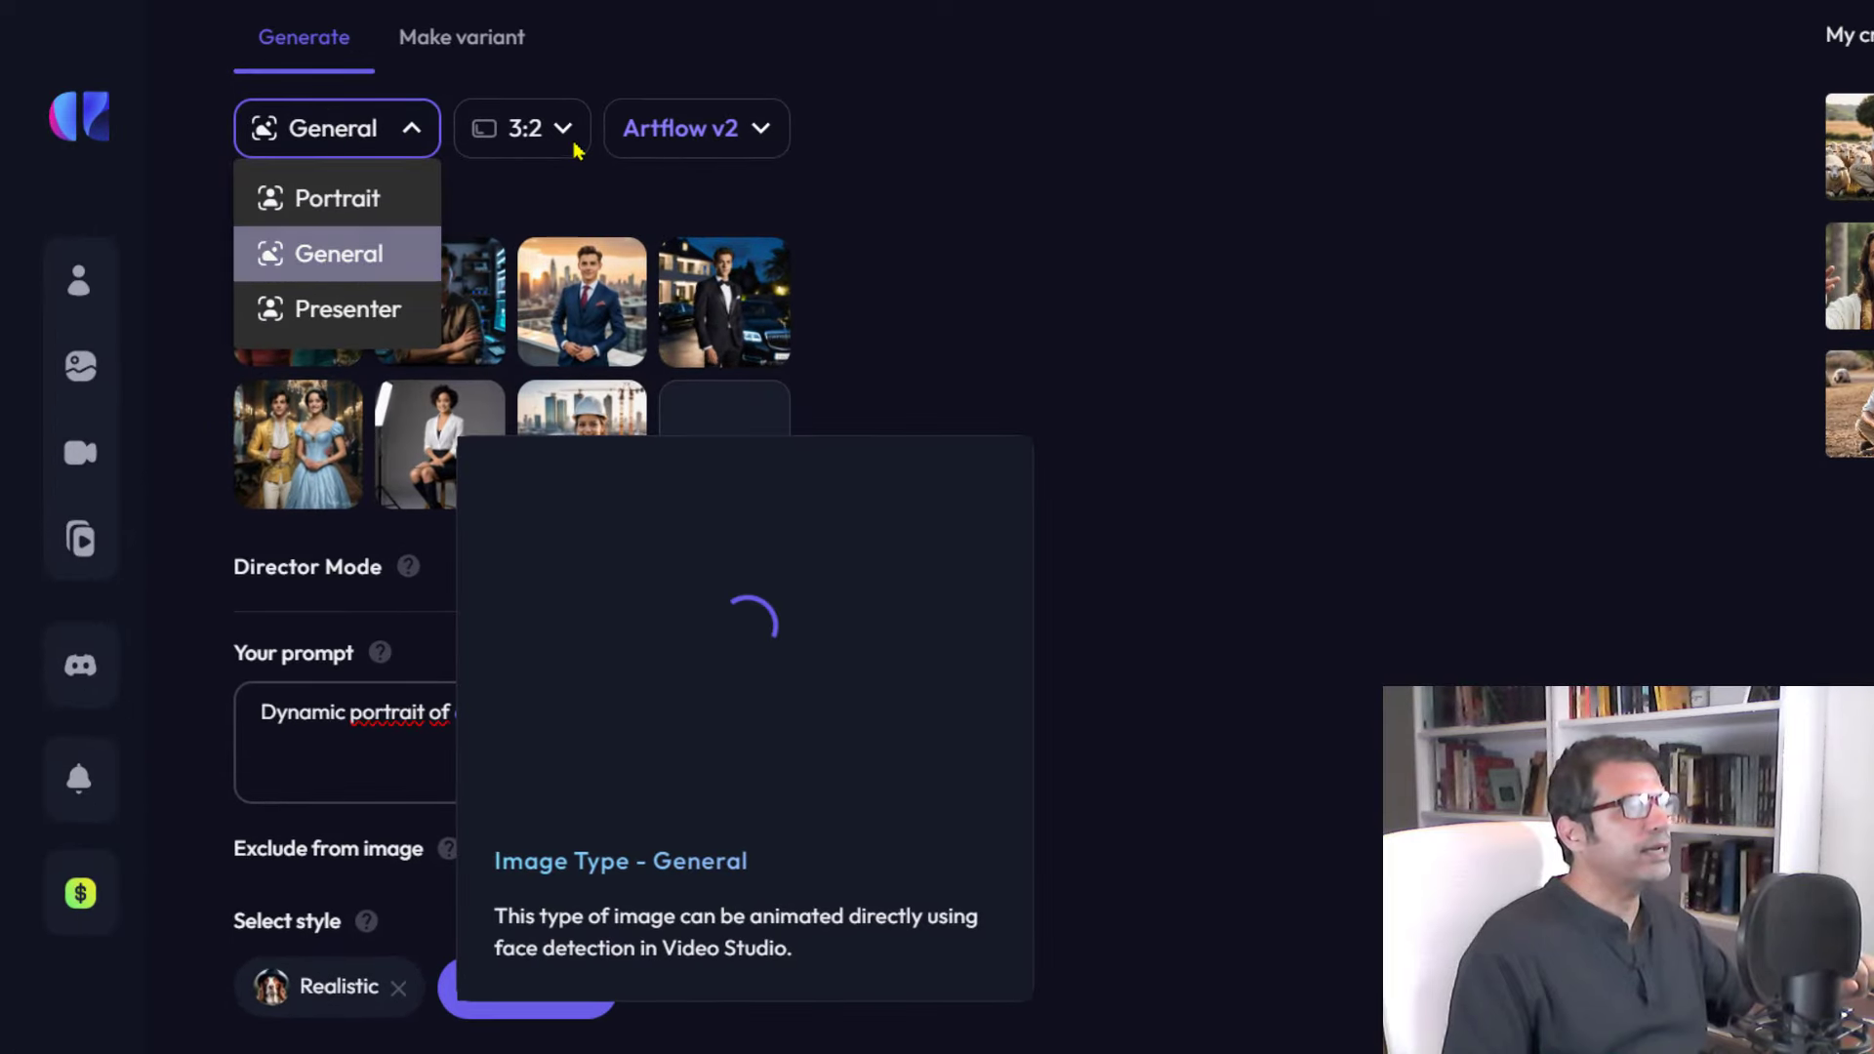
- Keep the image type at General, the aspect ratio at 3:2 and the model at Artflow v2
{"action": "left_click", "coordinate": [447, 111]}
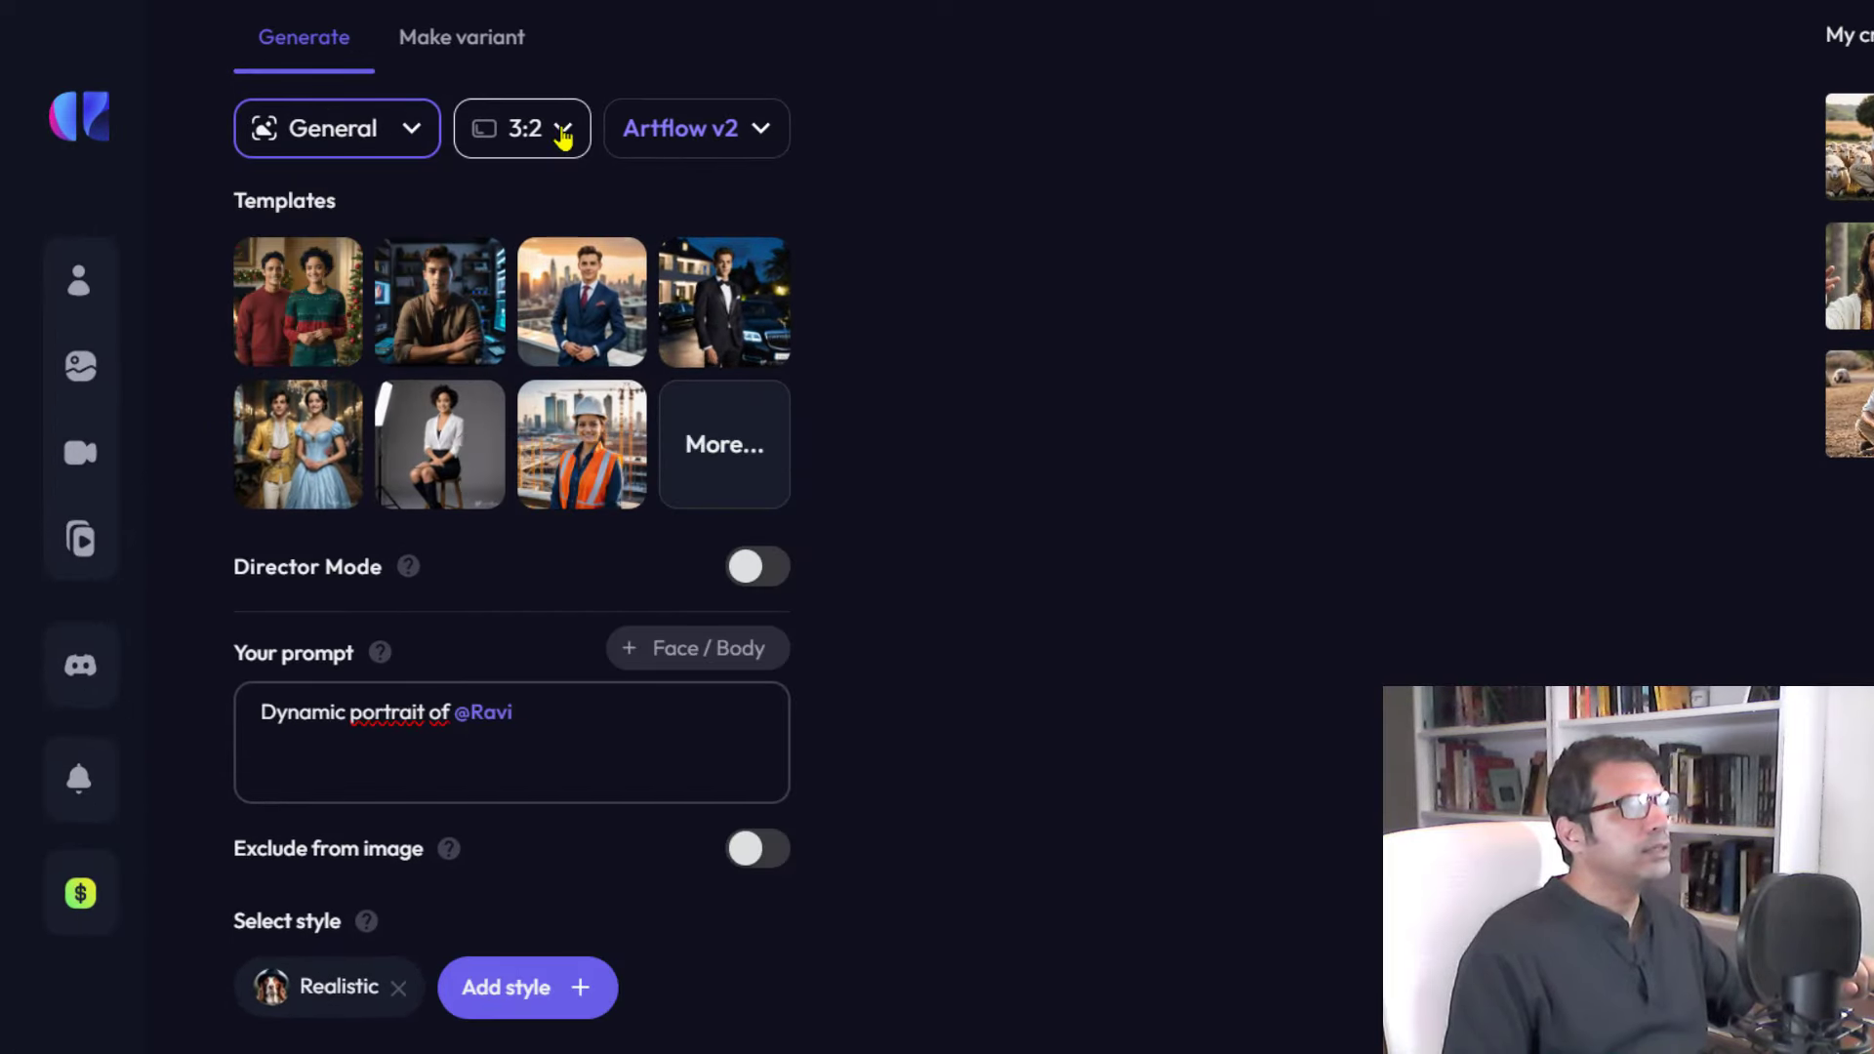
{"action": "left_click", "coordinate": [563, 135]}
{"action": "left_click", "coordinate": [508, 254]}
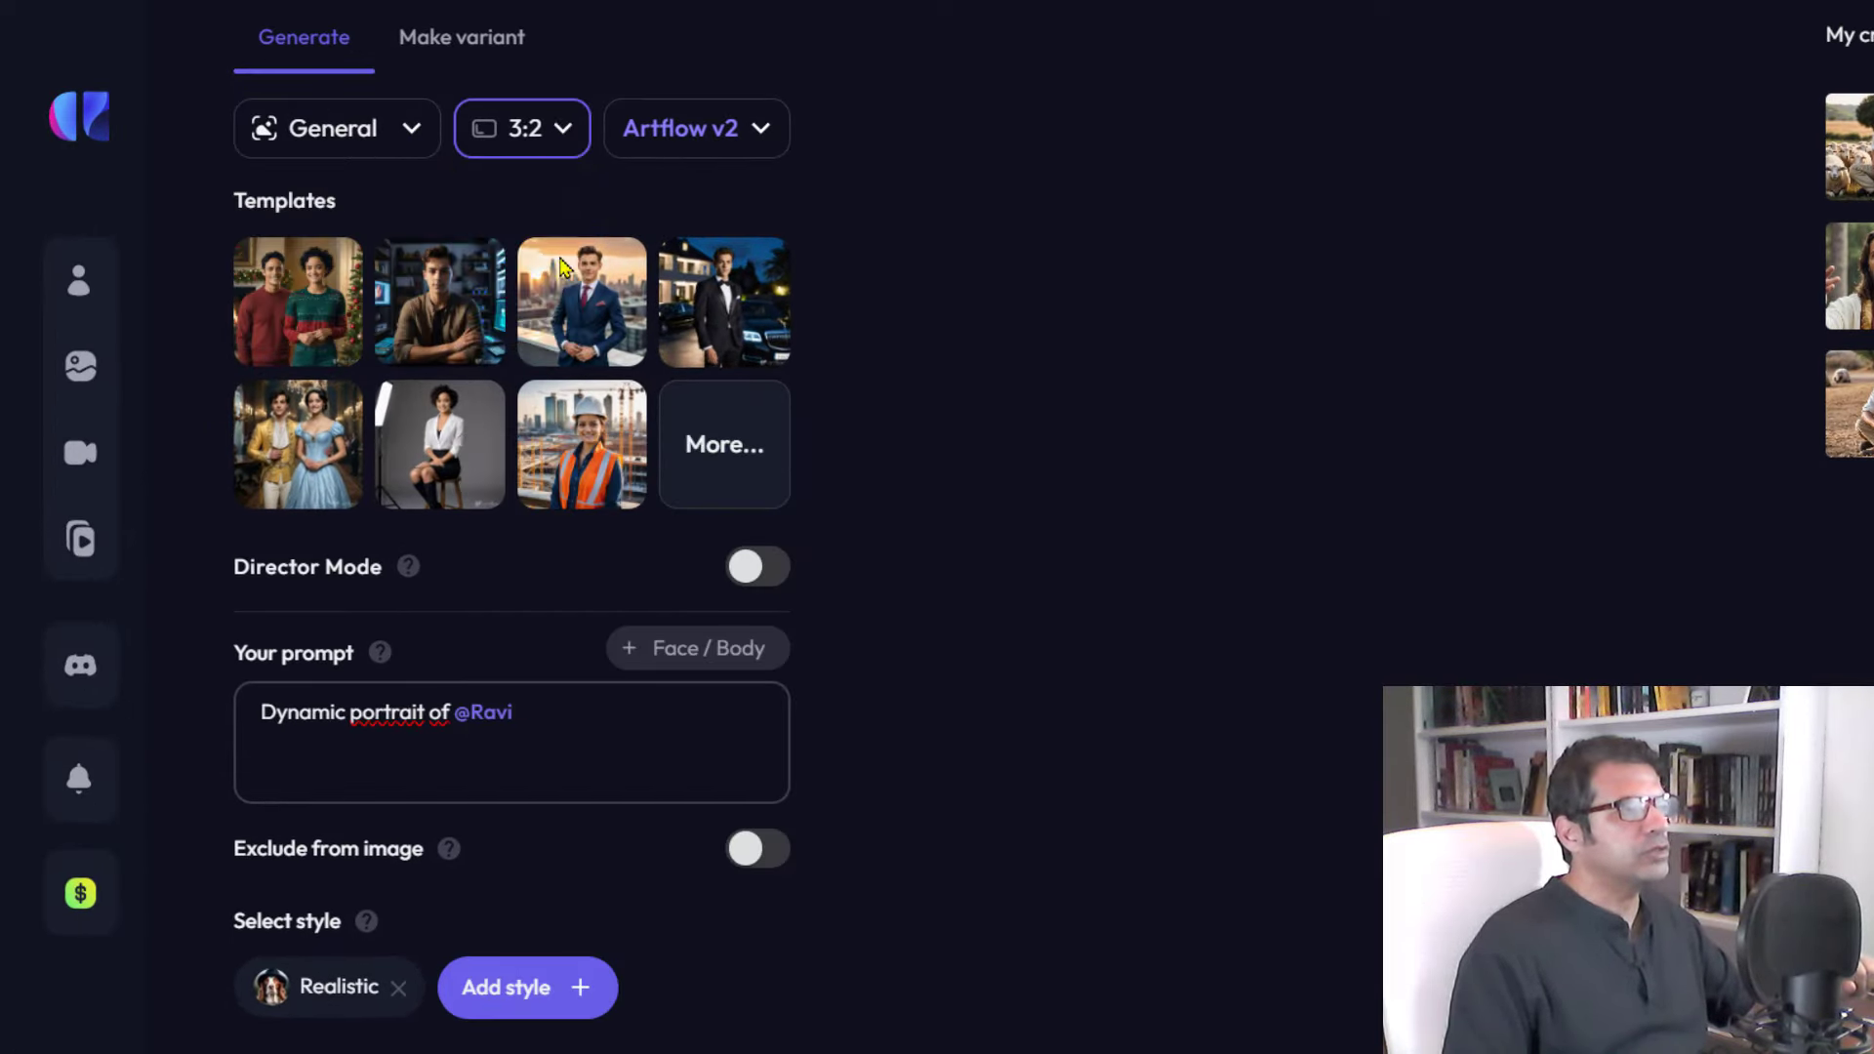
{"action": "left_click", "coordinate": [761, 133]}
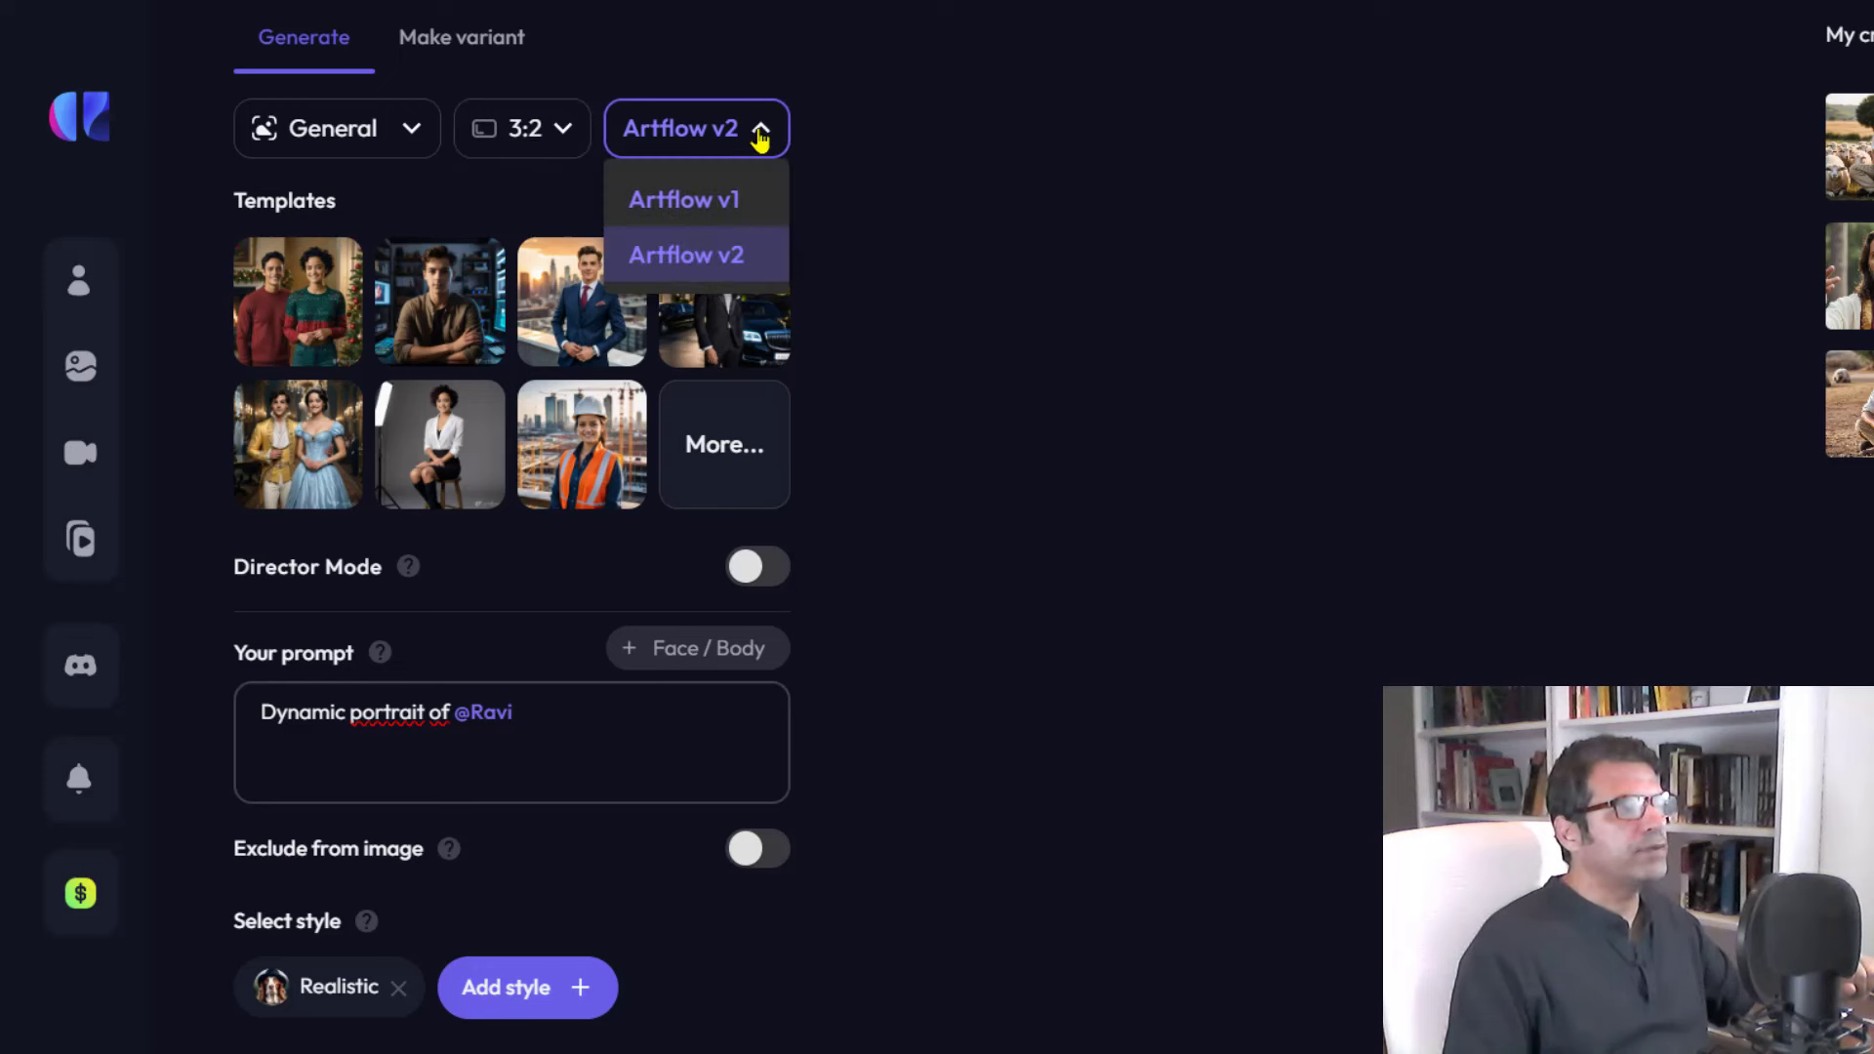
{"action": "left_click", "coordinate": [687, 257]}
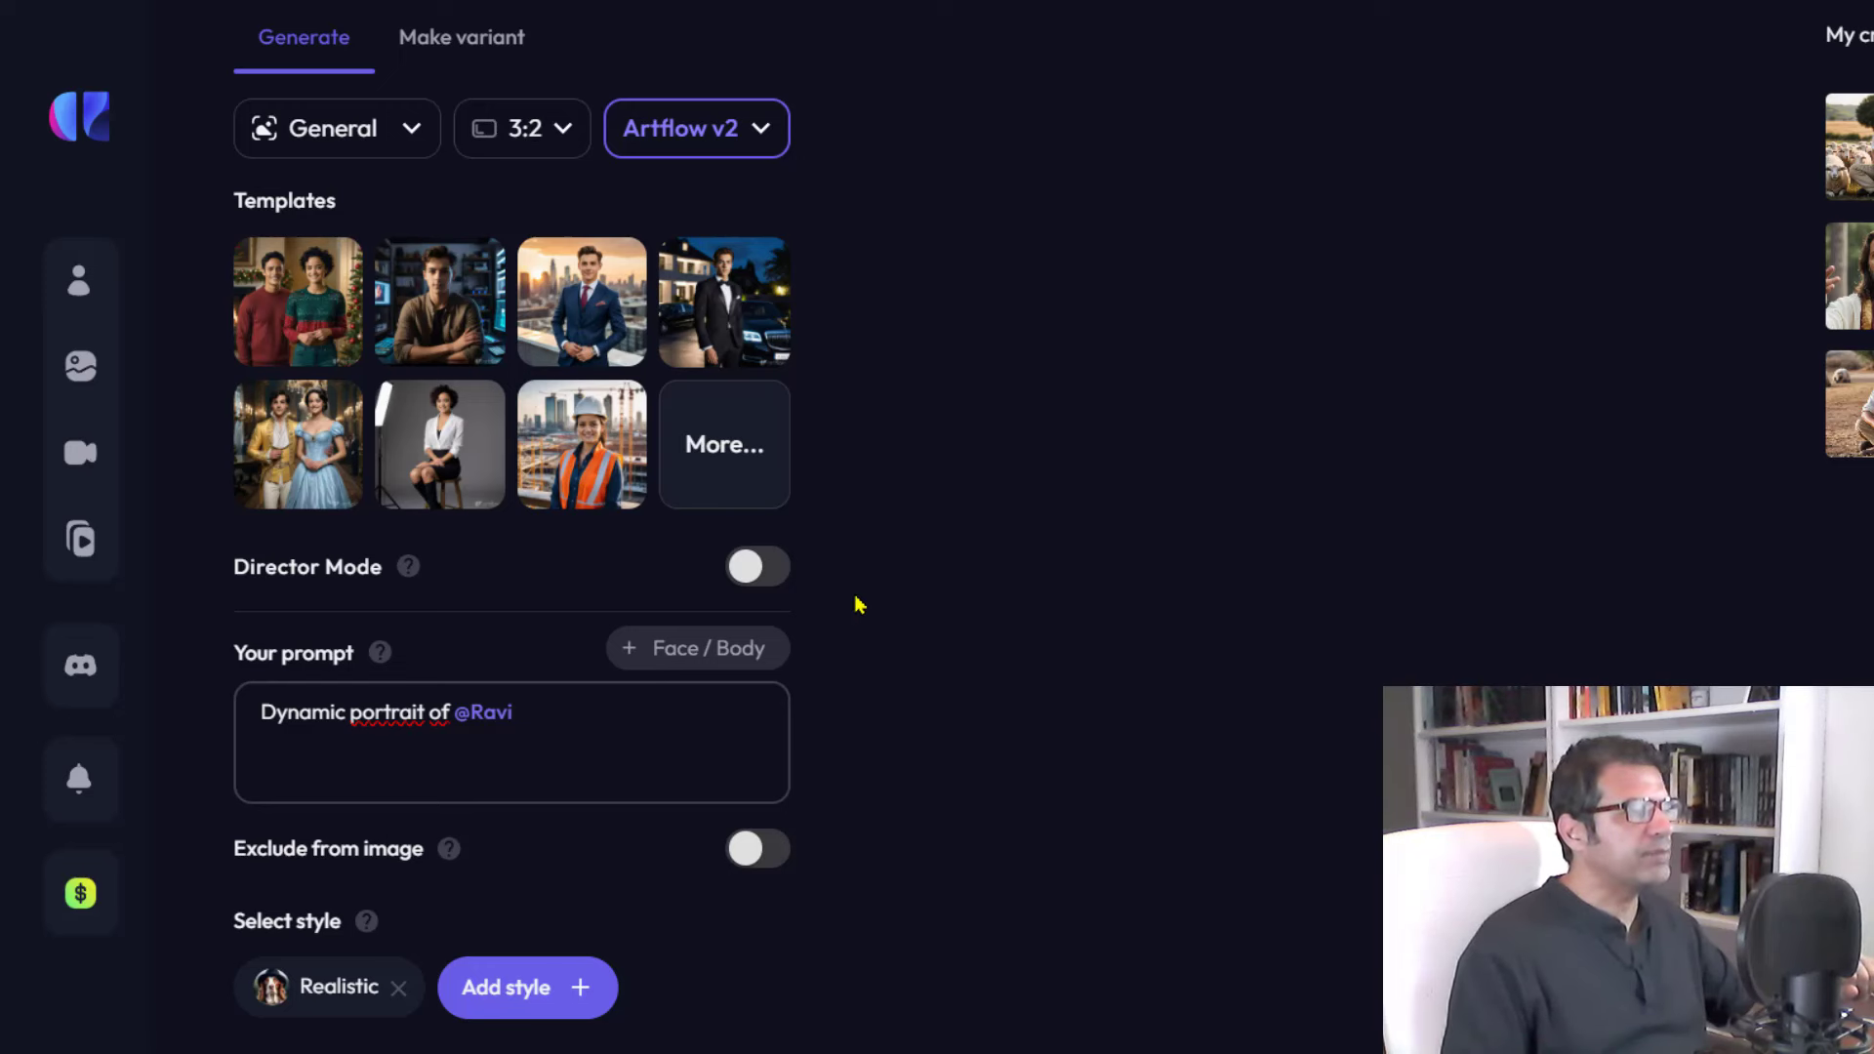
- Add the "medium shot photography of (bearded shepherd sitting on the ground), with sheep" description below the character mention and delete "Dynamic portrait of" from the prompt
{"action": "left_click", "coordinate": [535, 735]}
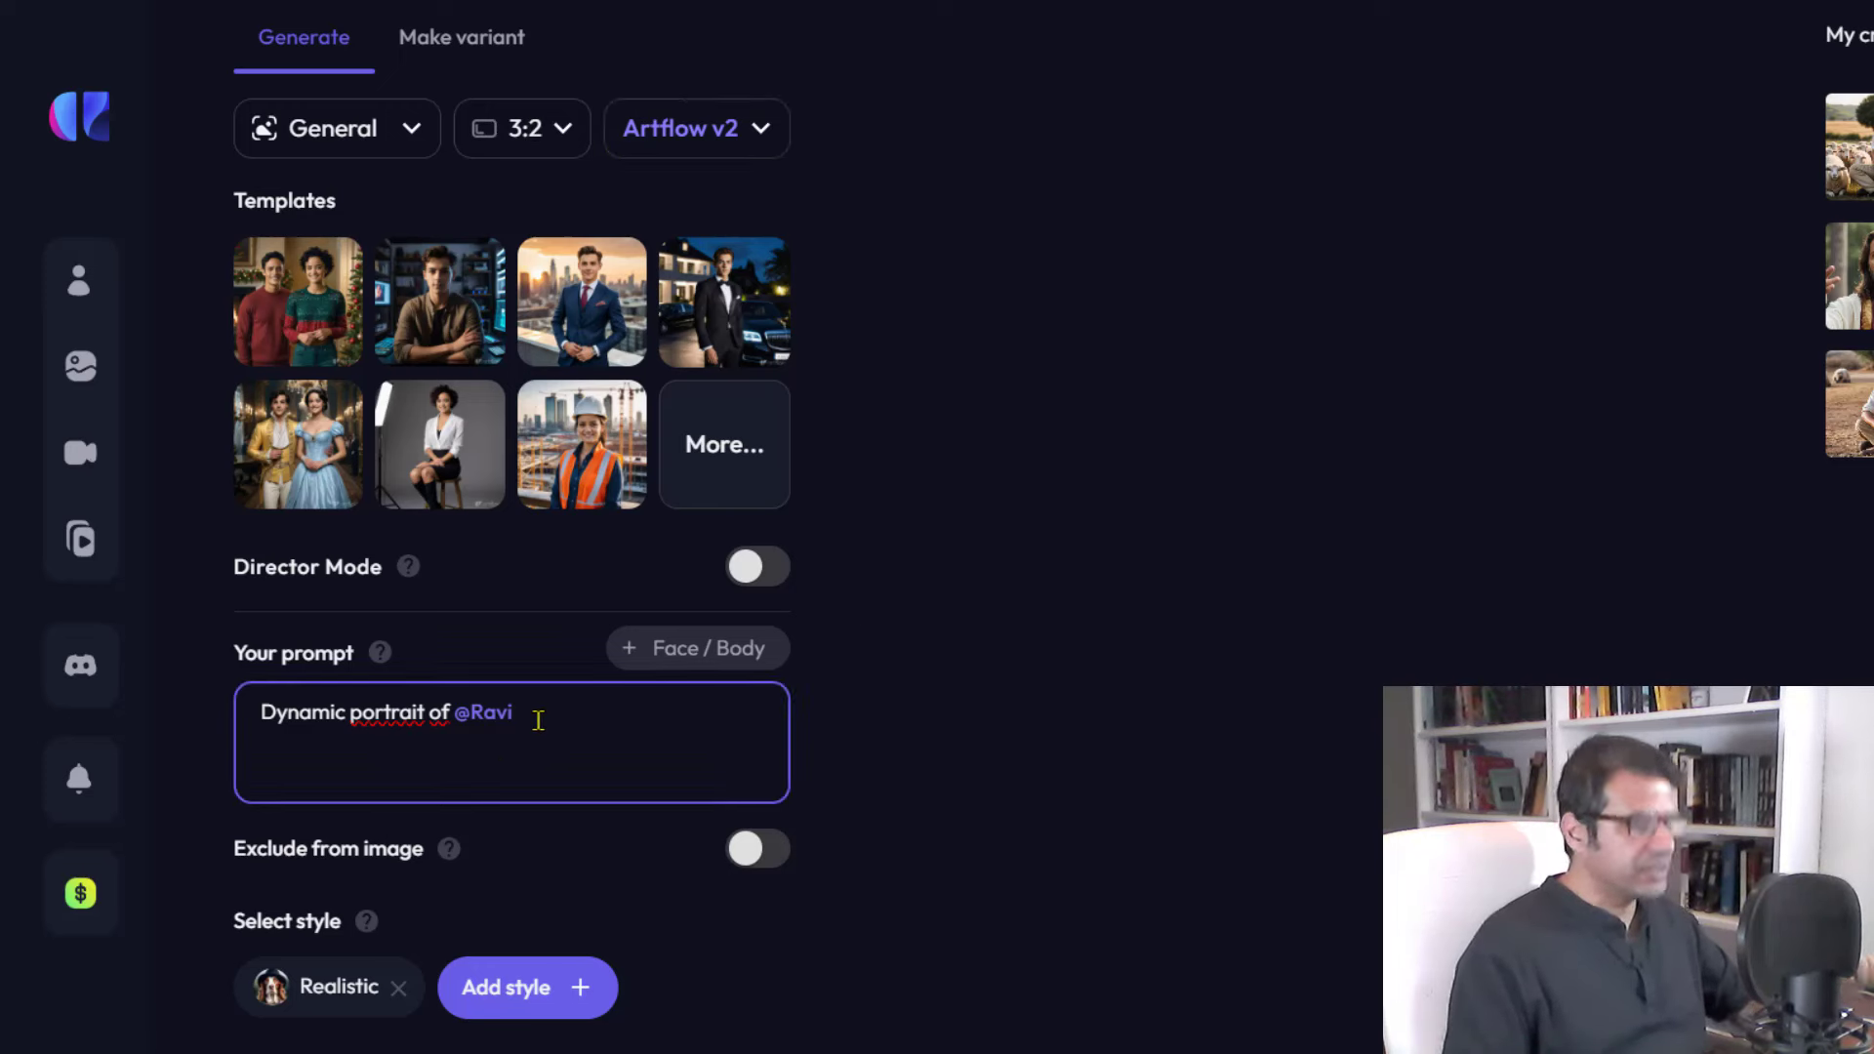
{"action": "key", "text": "Return"}
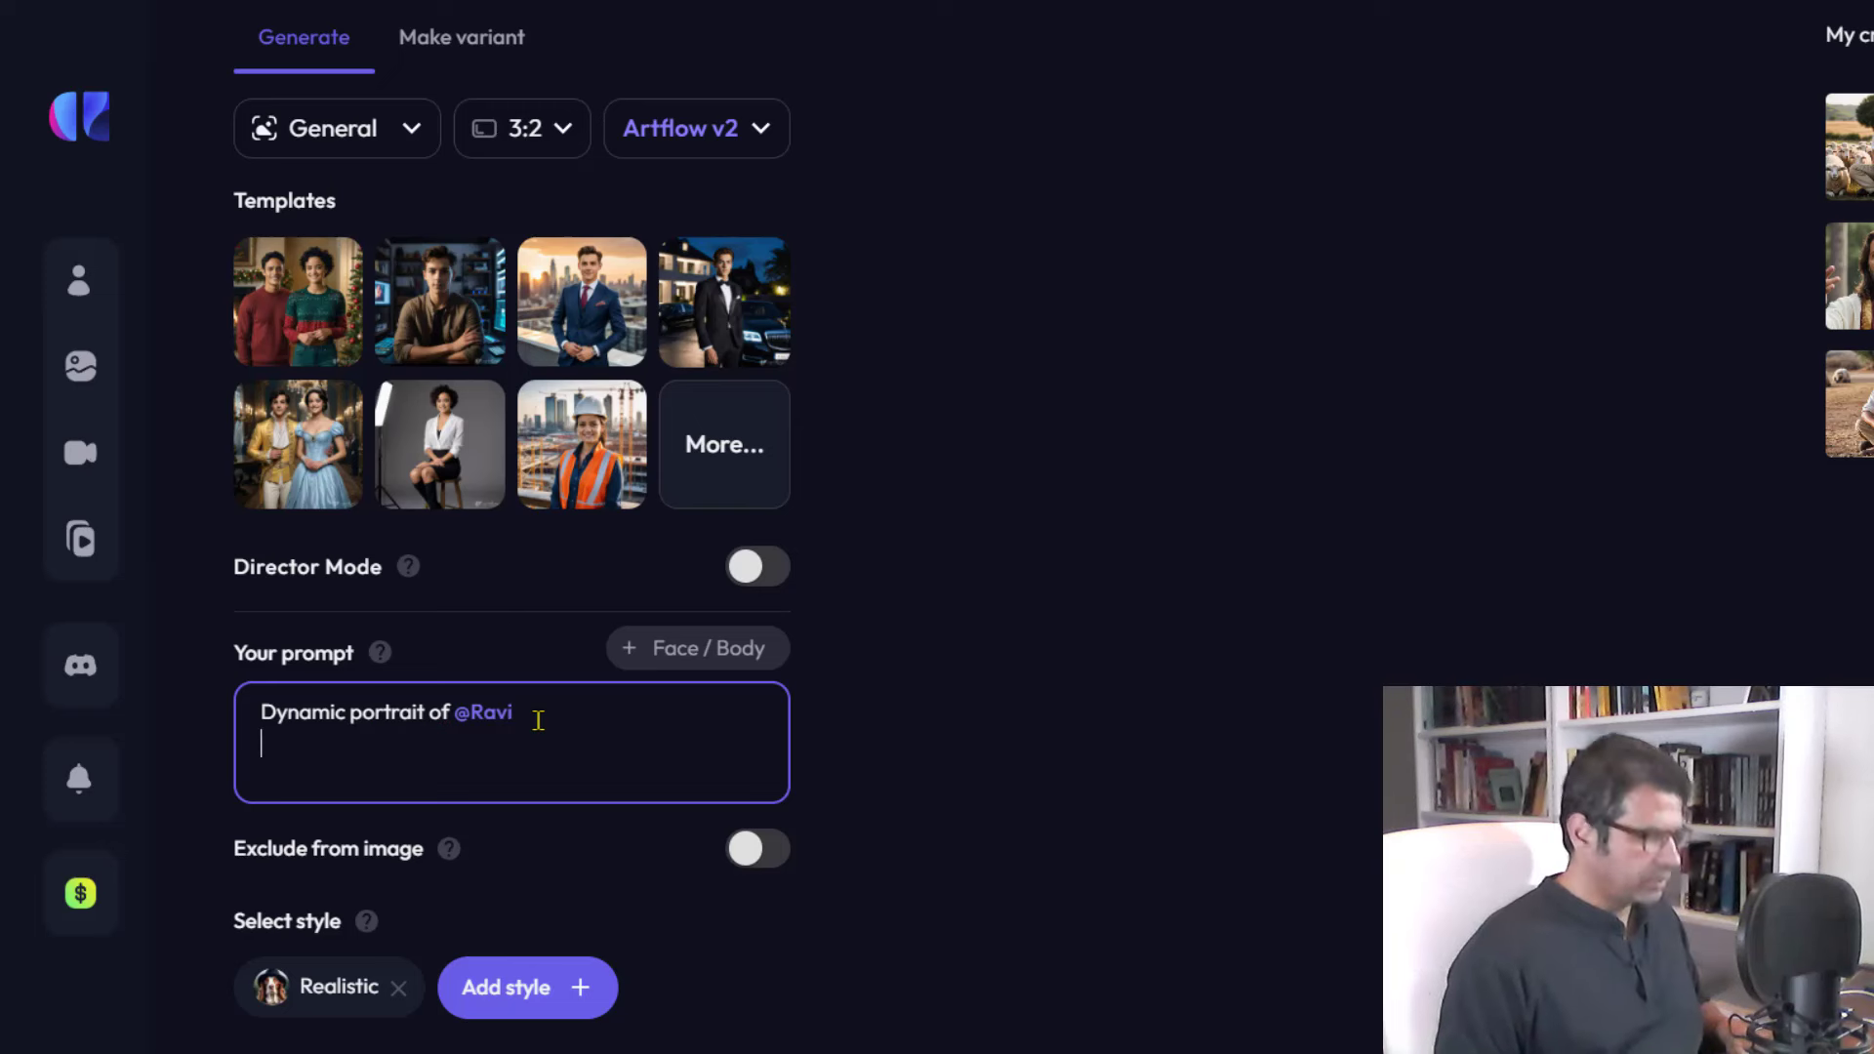
{"action": "type", "text": "medium shot photography of (bearded shepherd sitting on the ground), with sheep, ((field background with sheep)), DSLR, cinematic lighting, warm colors, cinematic photography, photorealistic, RAW photo, HDR, UHD, 64K, dymanic angle , cinematic, sharp focus, insane details, Highly detailed, masterpice"}
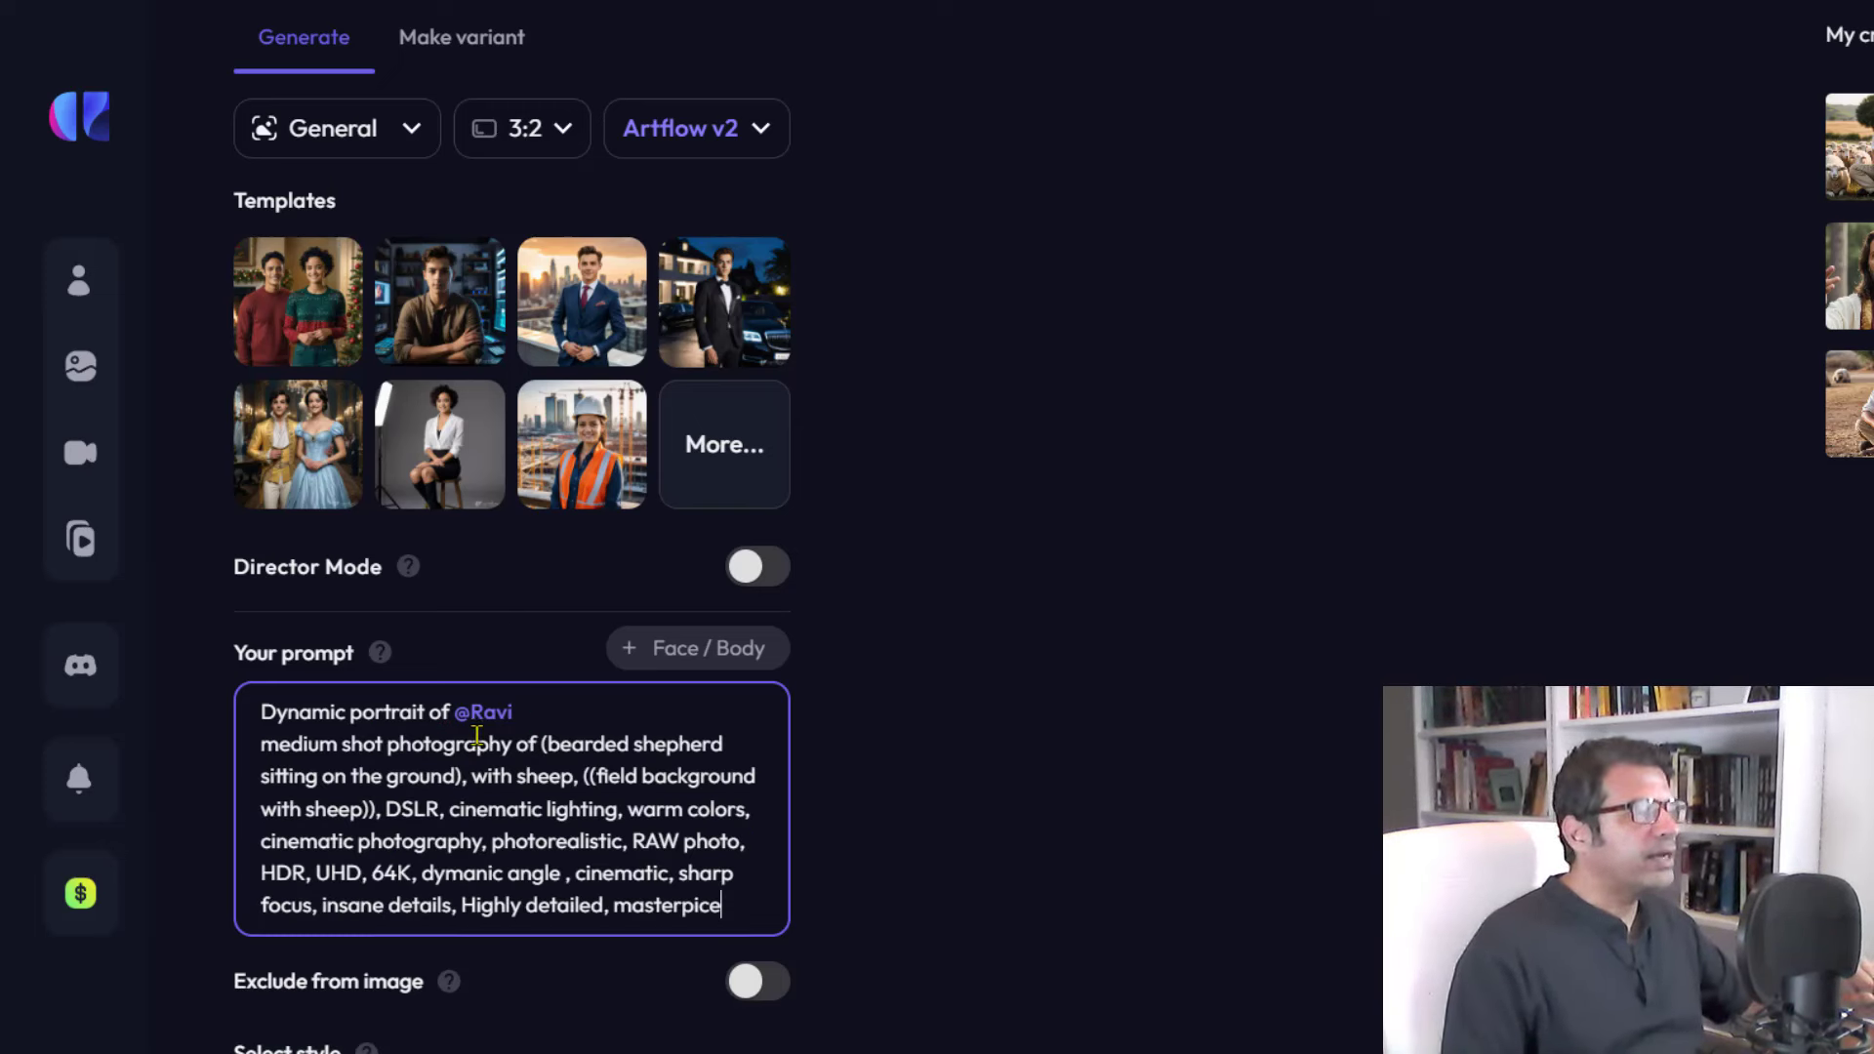
{"action": "left_click", "coordinate": [260, 711], "text": "shift"}
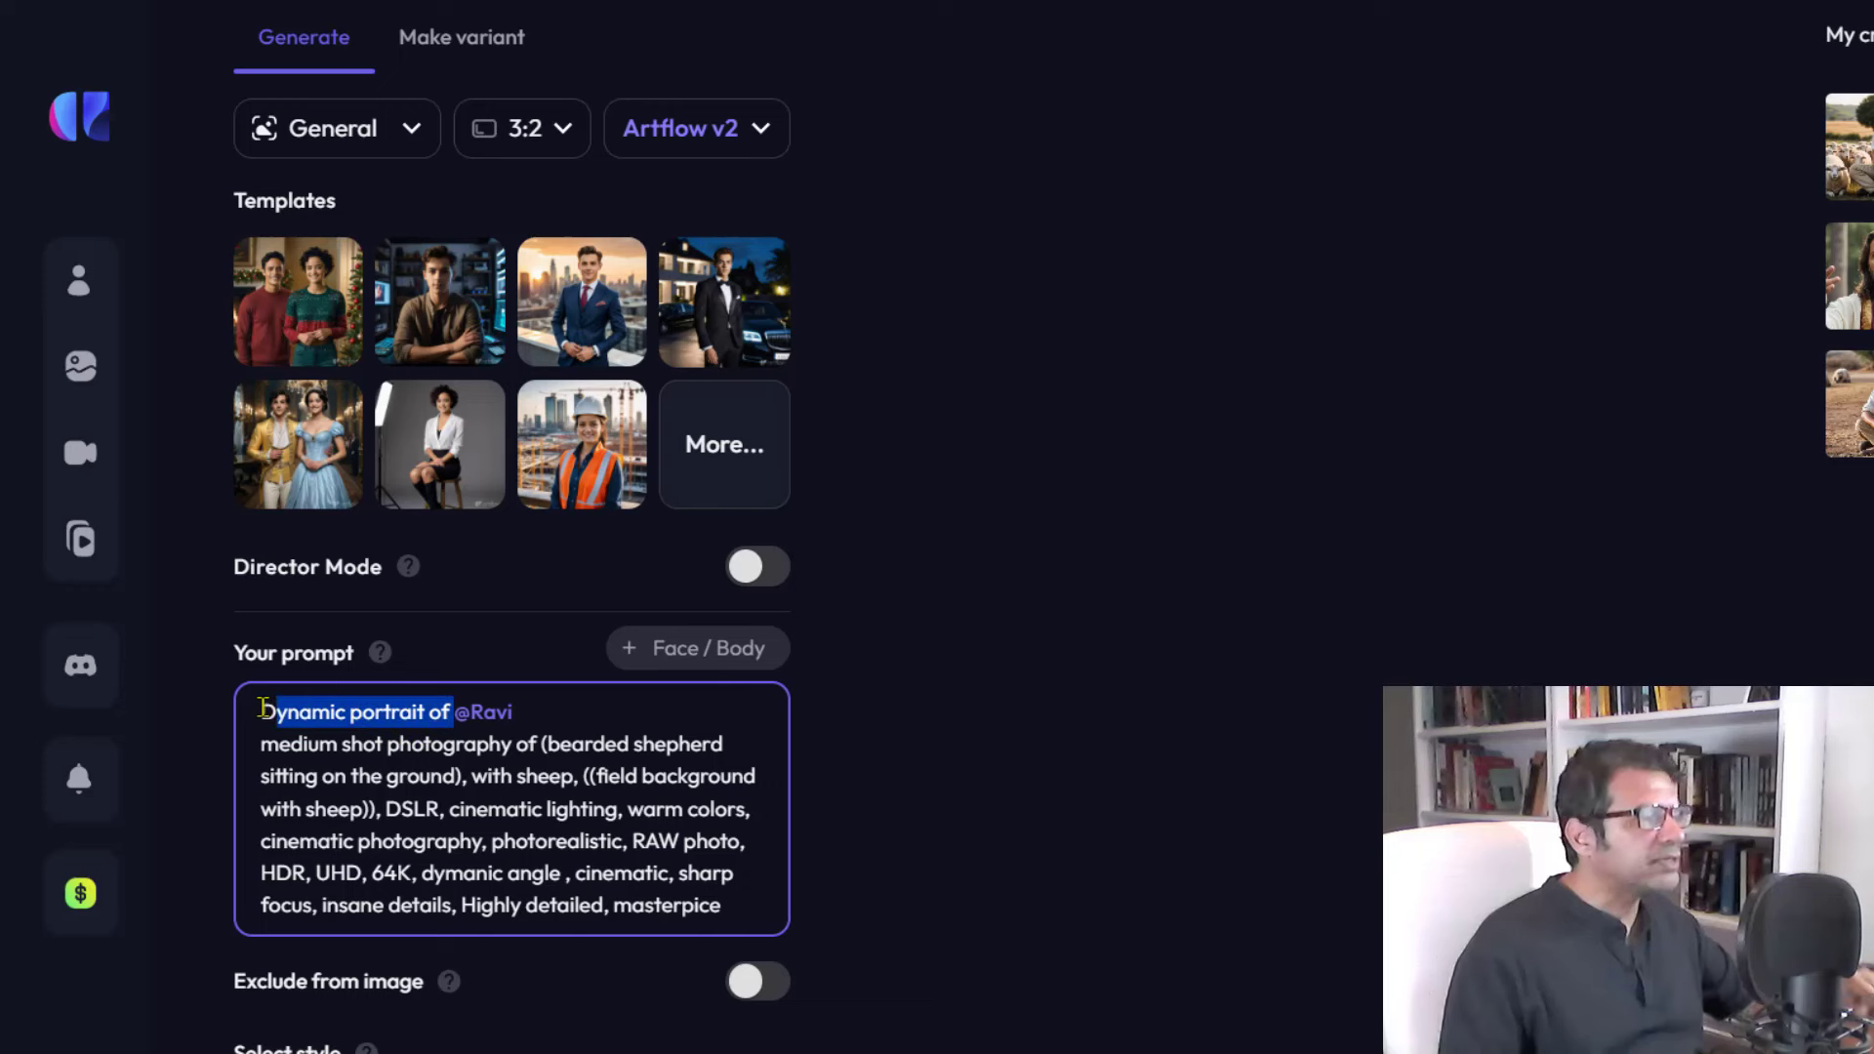
{"action": "key", "text": "BackSpace"}
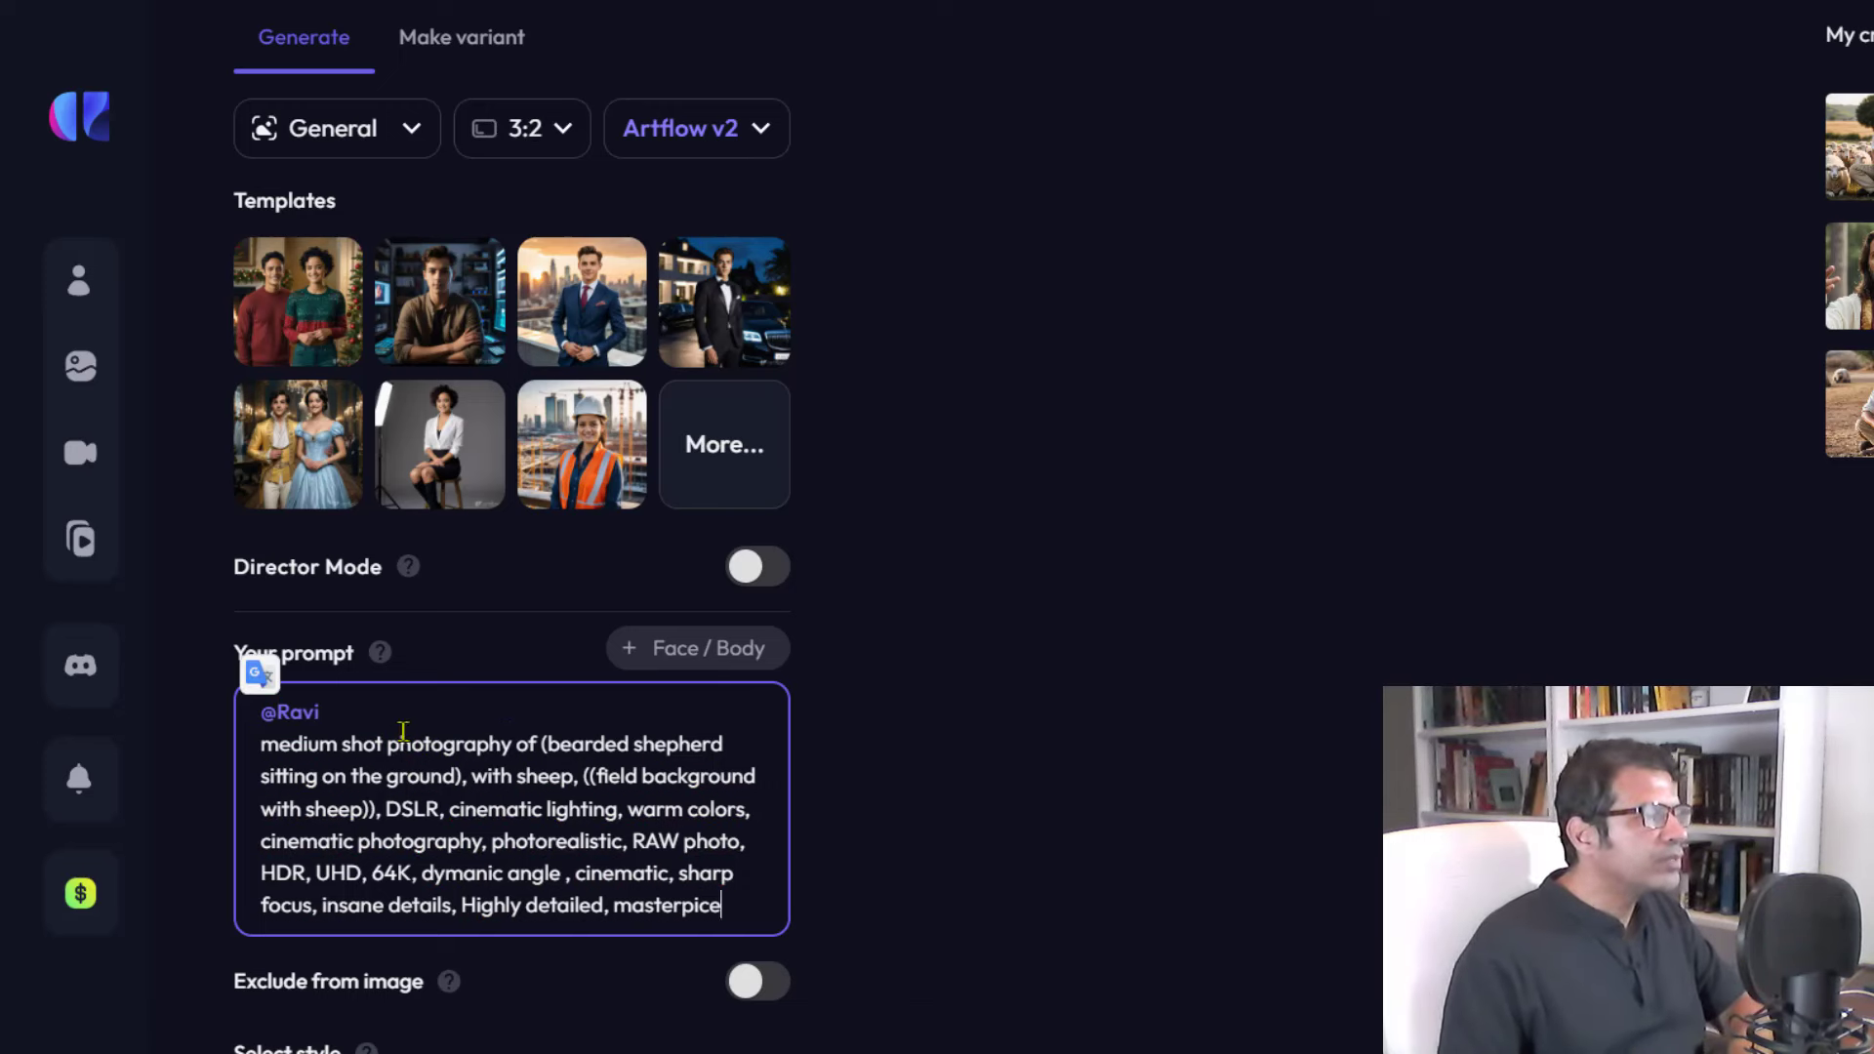
- Move the character mention from the prompt's first line to directly after "bearded shepherd"
{"action": "left_click_drag", "start_coordinate": [322, 713], "coordinate": [267, 718]}
{"action": "key", "text": "ctrl+c"}
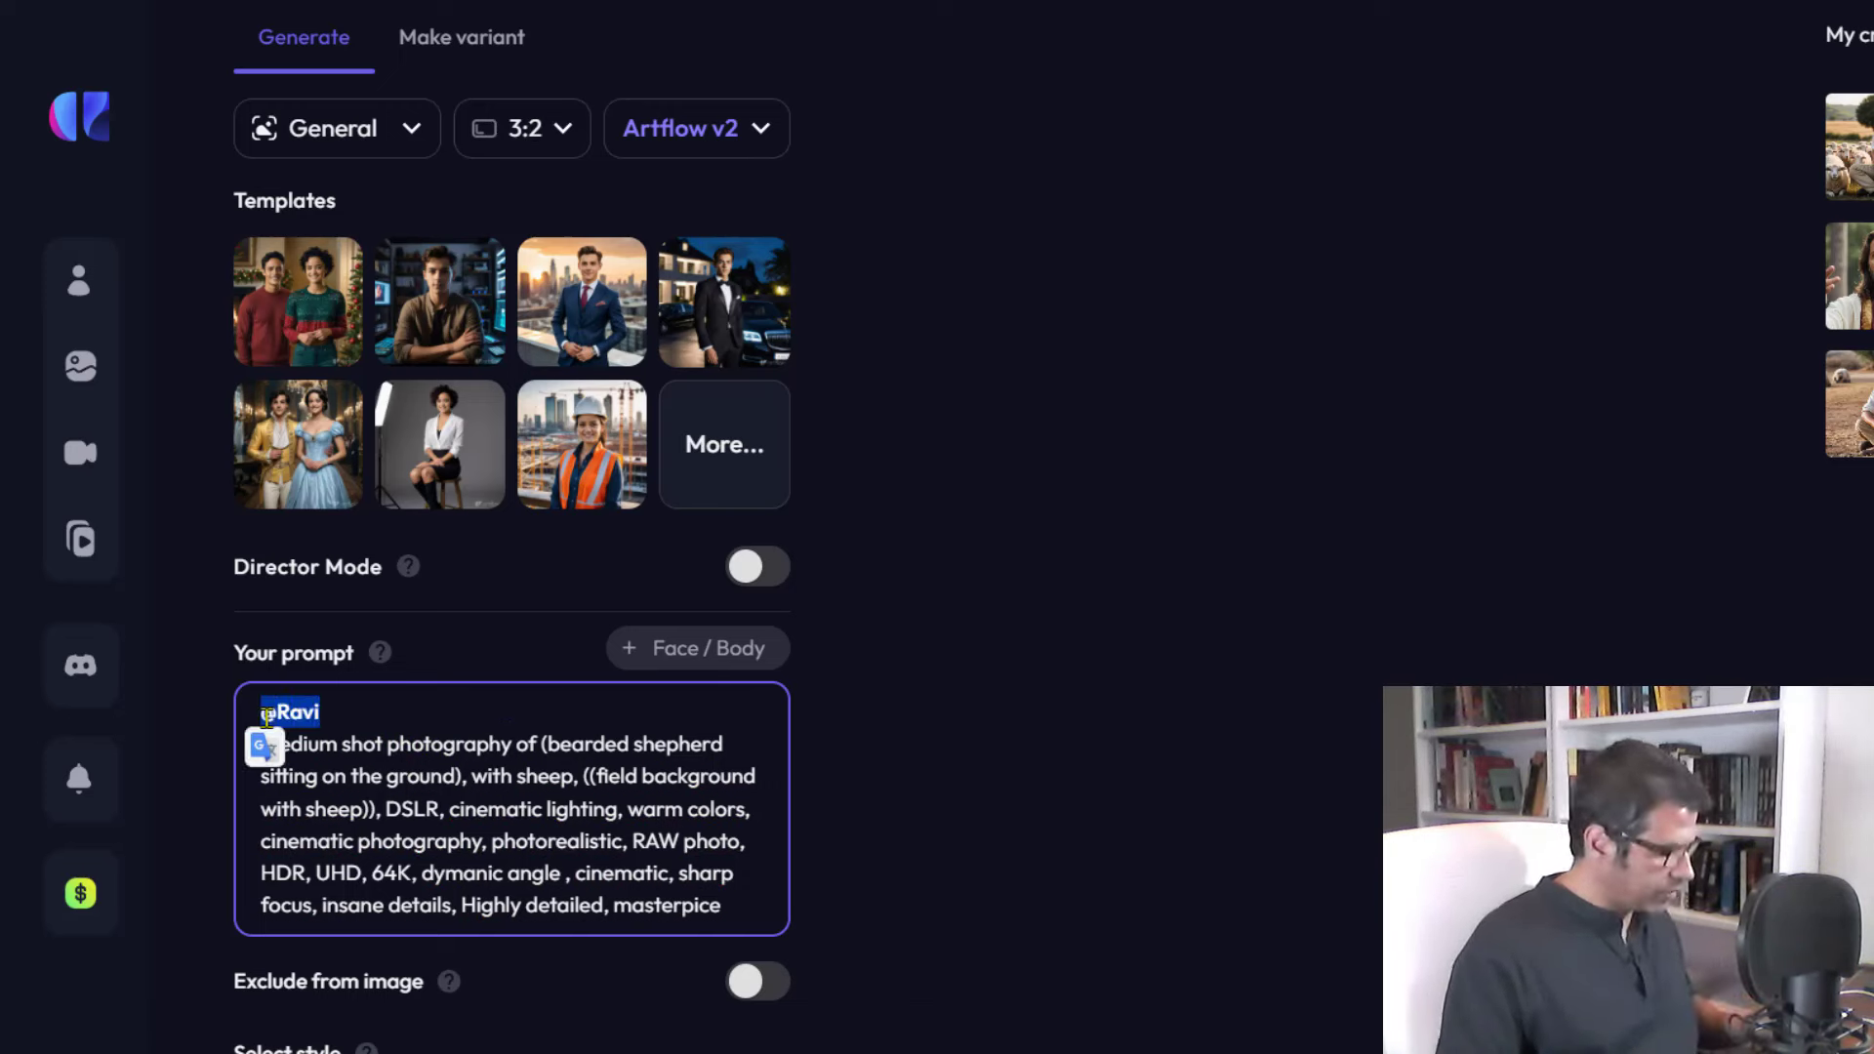
{"action": "key", "text": "BackSpace"}
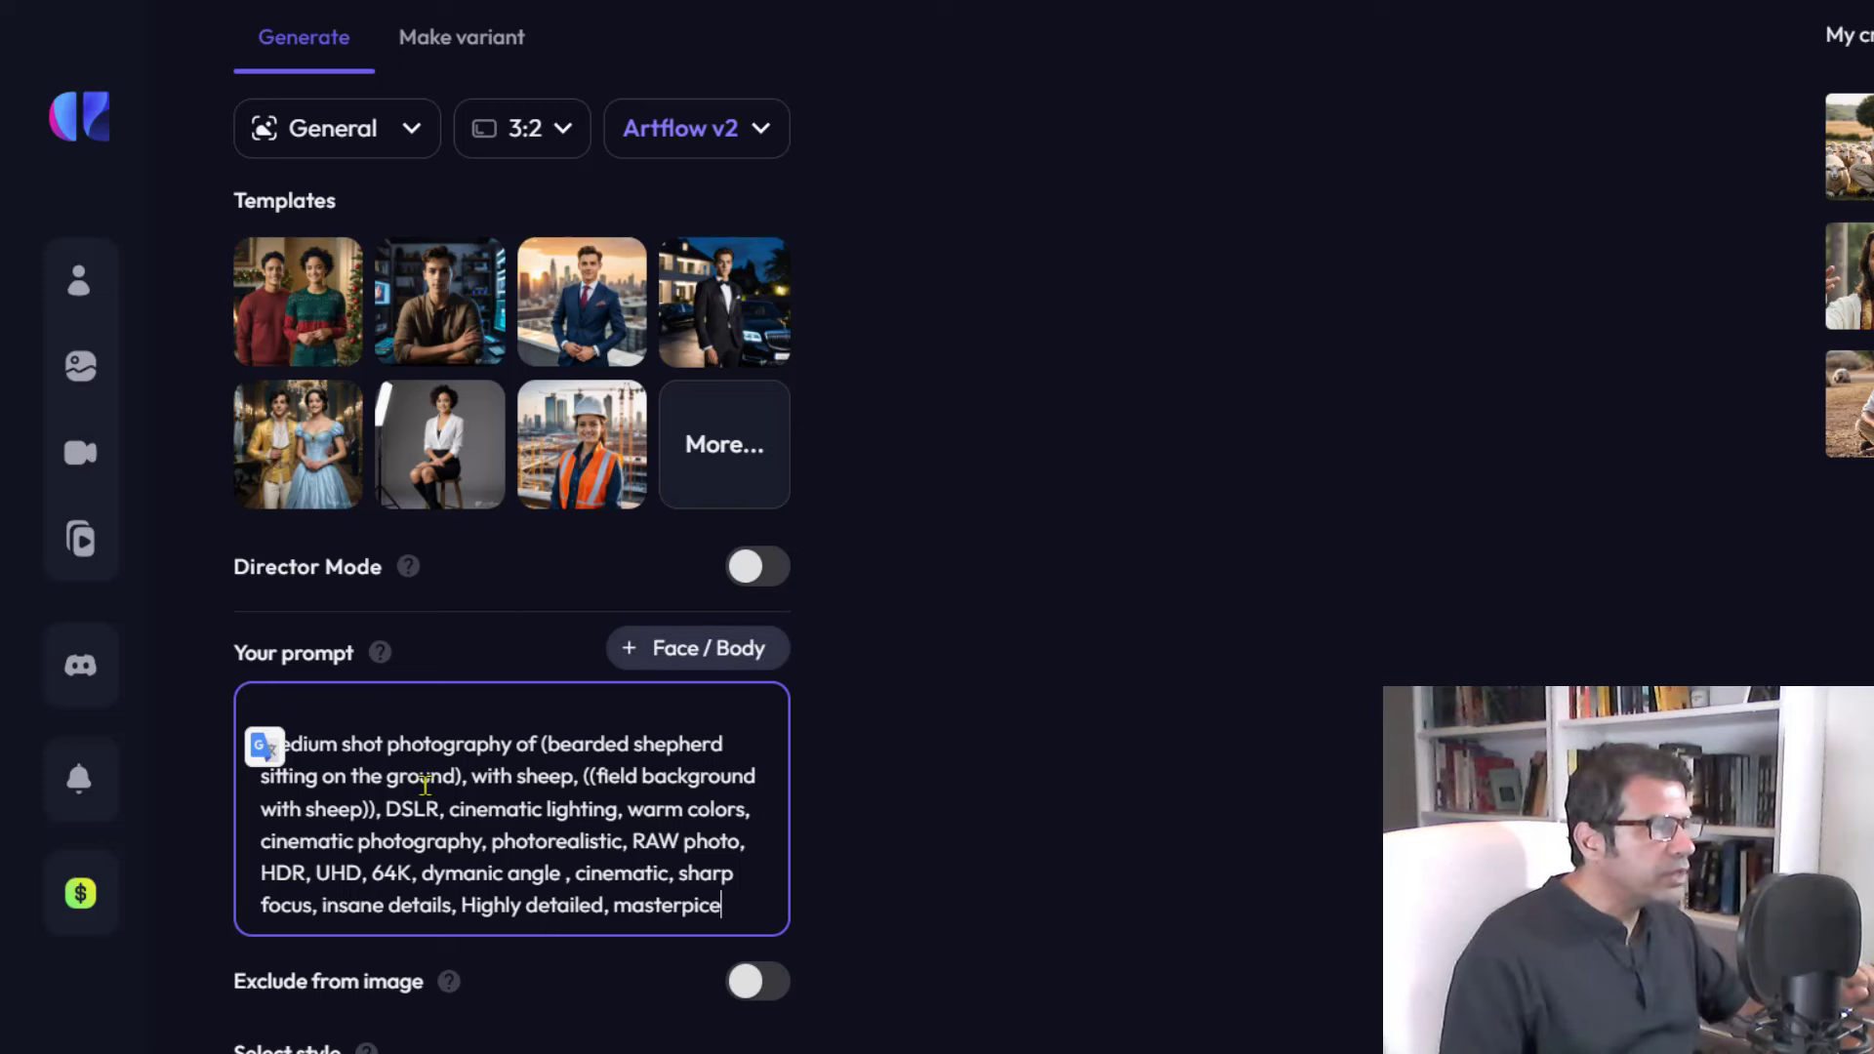
{"action": "left_click", "coordinate": [549, 748]}
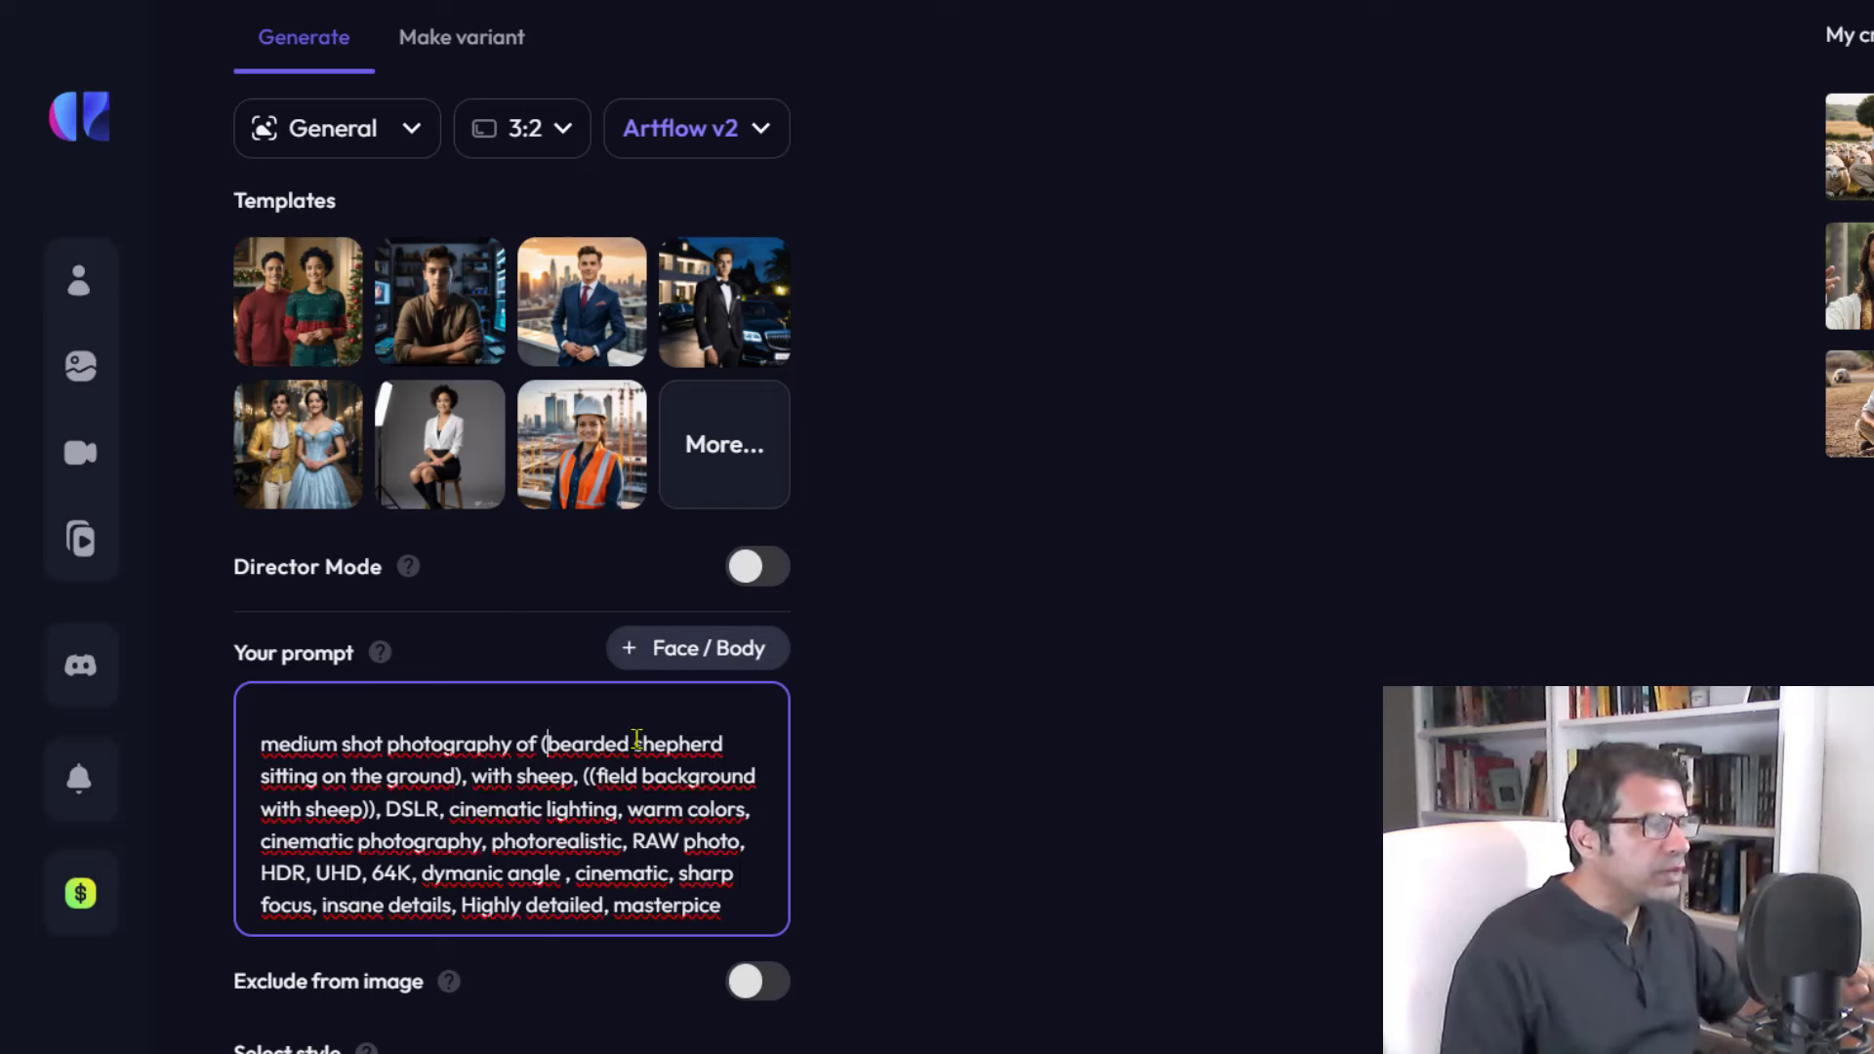
{"action": "left_click", "coordinate": [728, 748]}
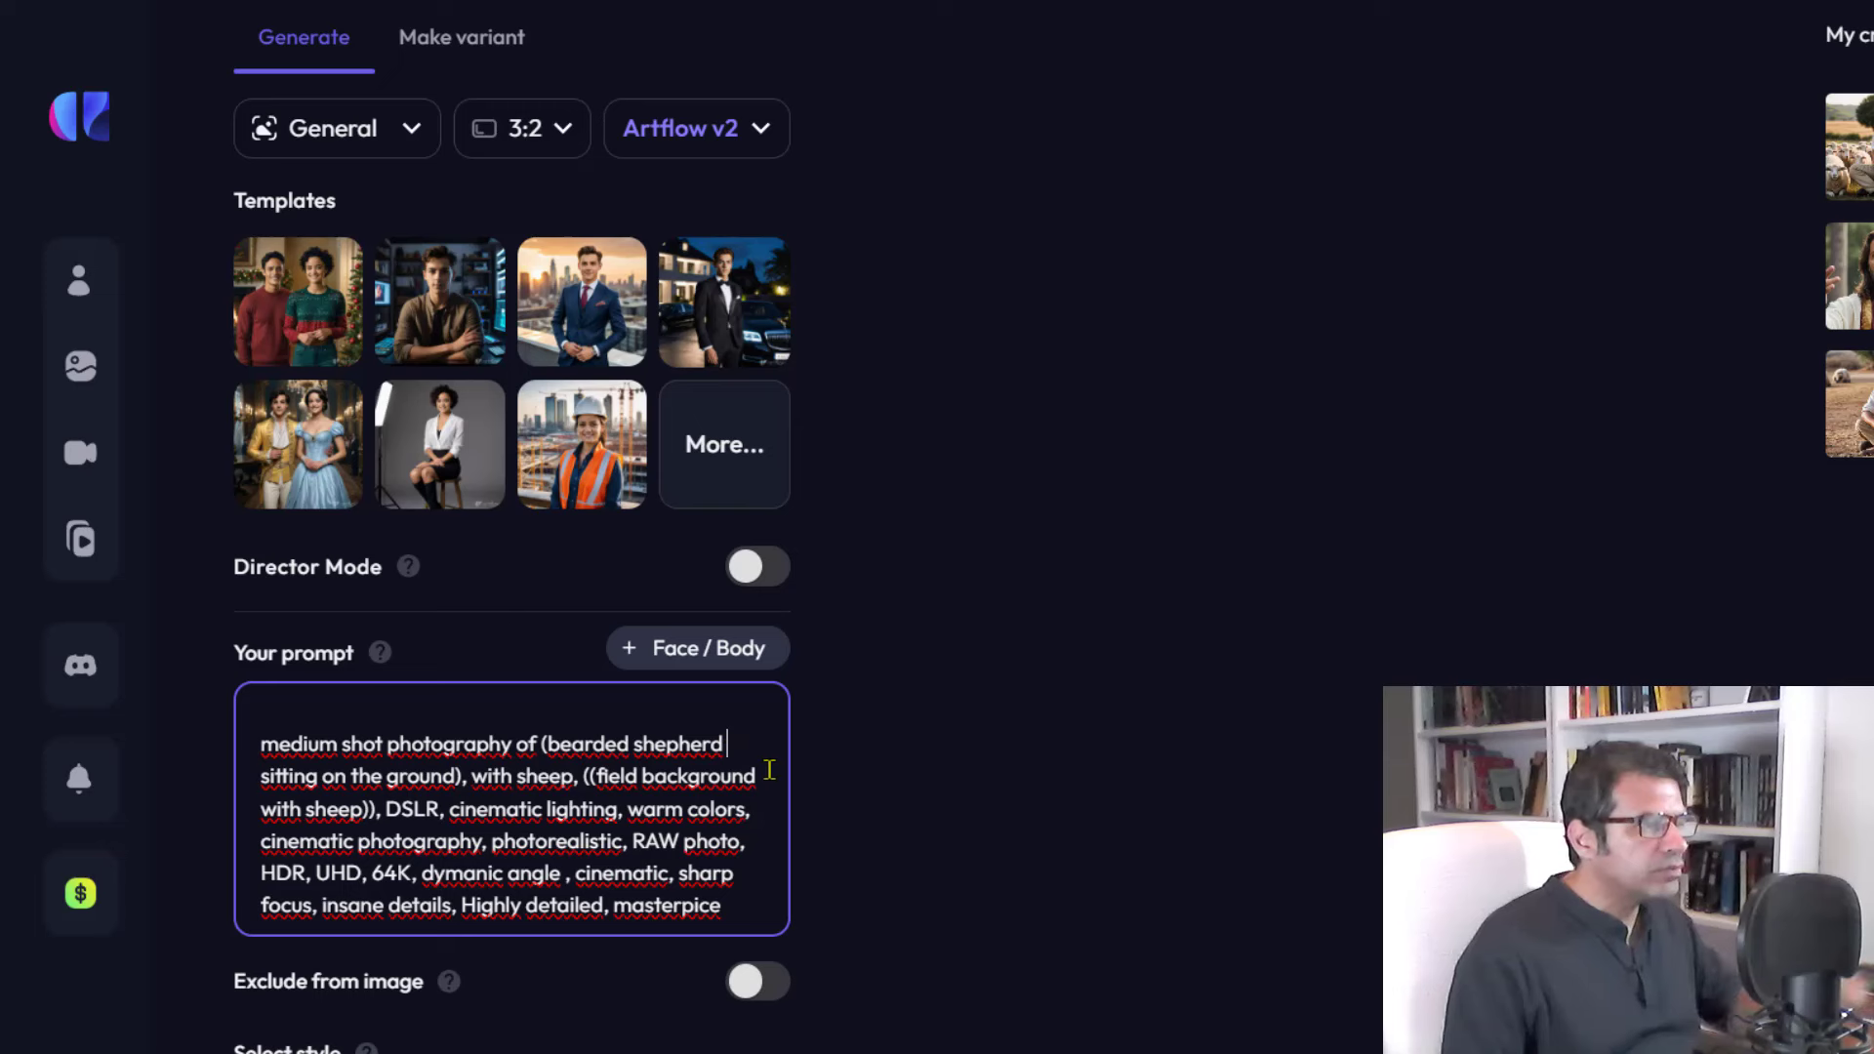
{"action": "key", "text": "ctrl+v"}
{"action": "left_click_drag", "start_coordinate": [260, 777], "coordinate": [310, 776]}
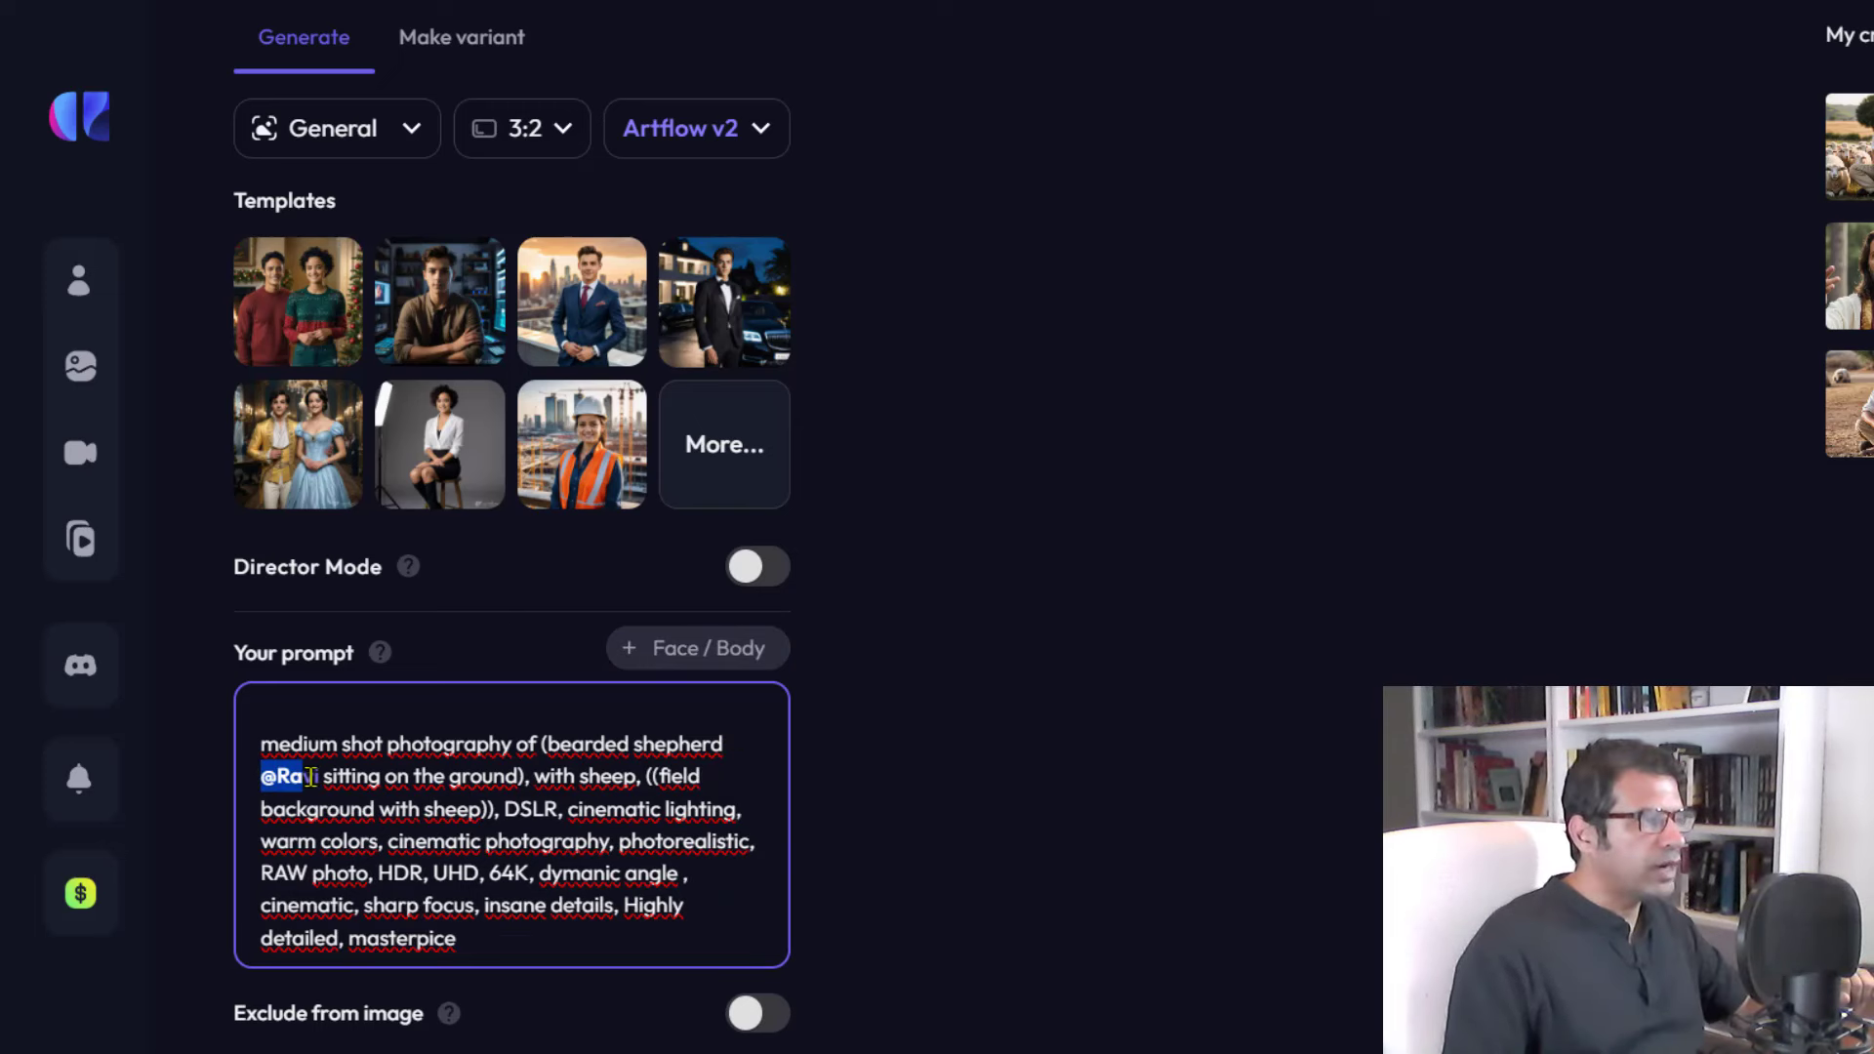
{"action": "left_click", "coordinate": [366, 786]}
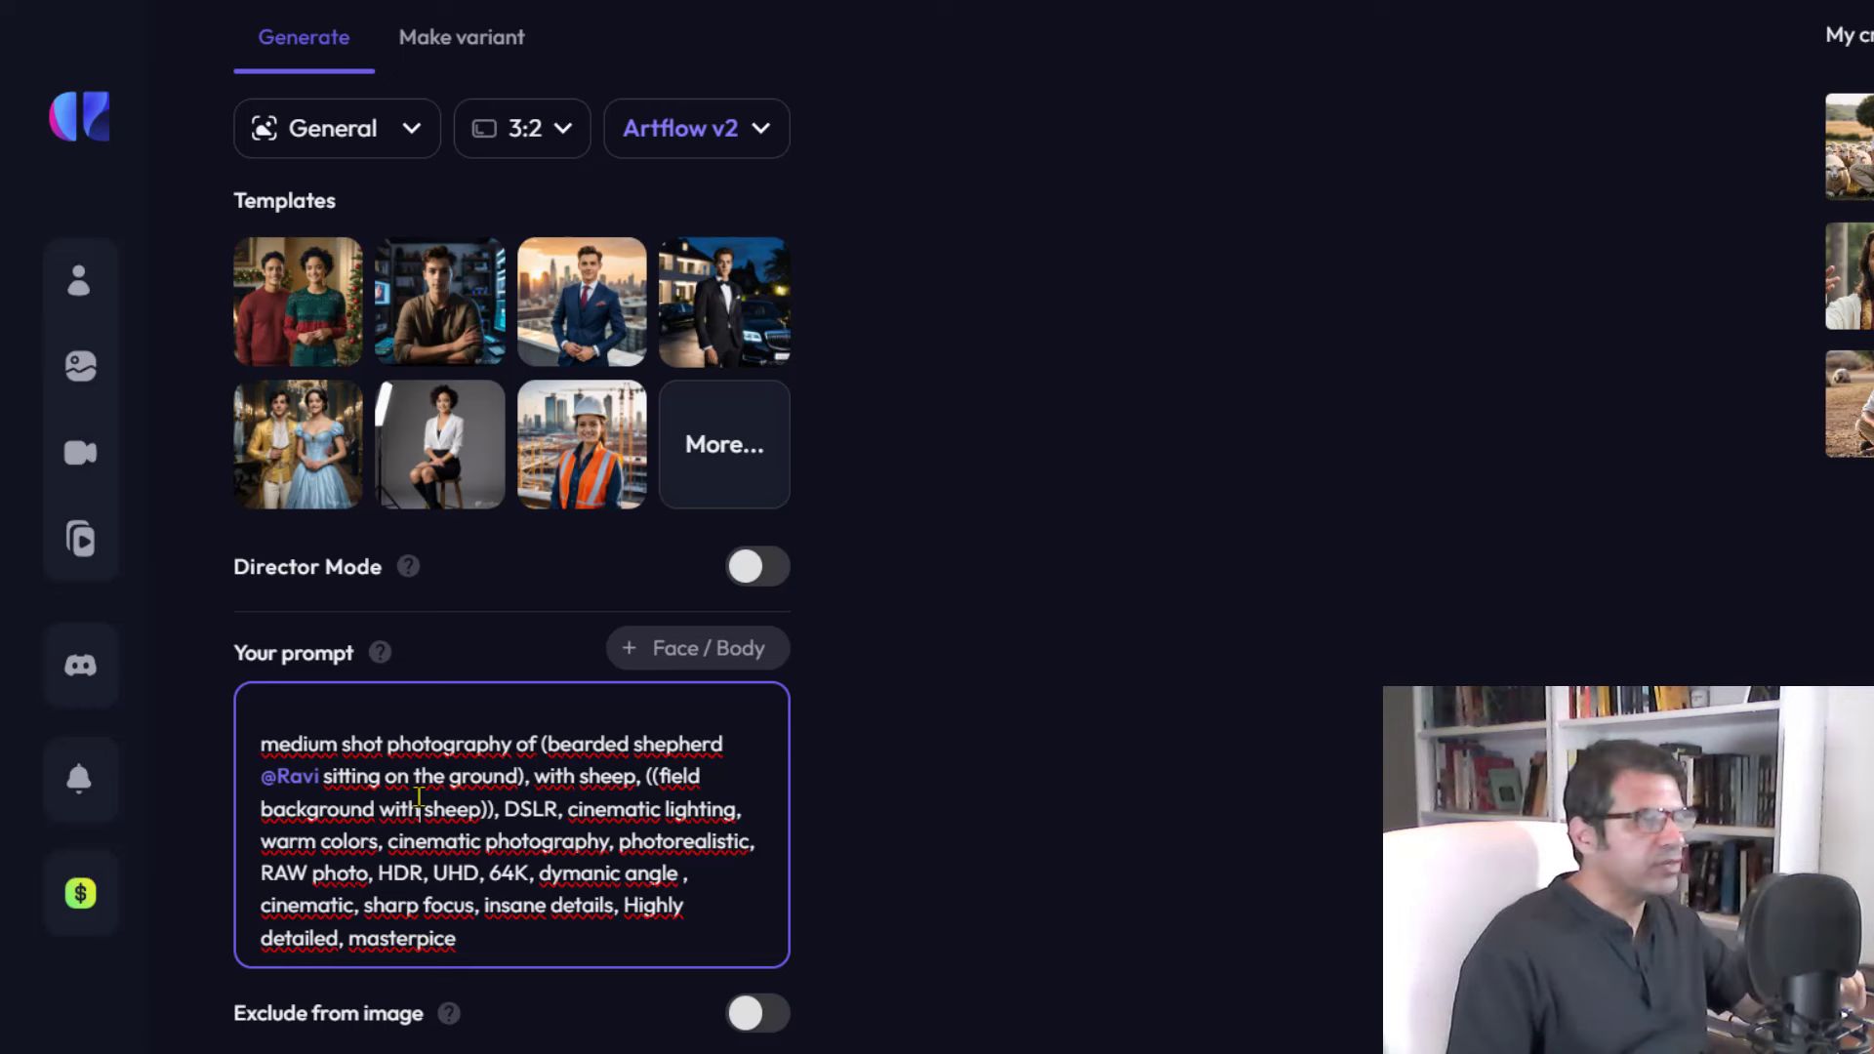
{"action": "left_click", "coordinate": [419, 803]}
- Enable Exclude from image and paste the negative prompt covering worst quality, bad anatomy, bad hands, extra limbs, fused fingers and too many fingers
{"action": "scroll", "coordinate": [419, 810], "scroll_direction": "down", "scroll_amount": 1}
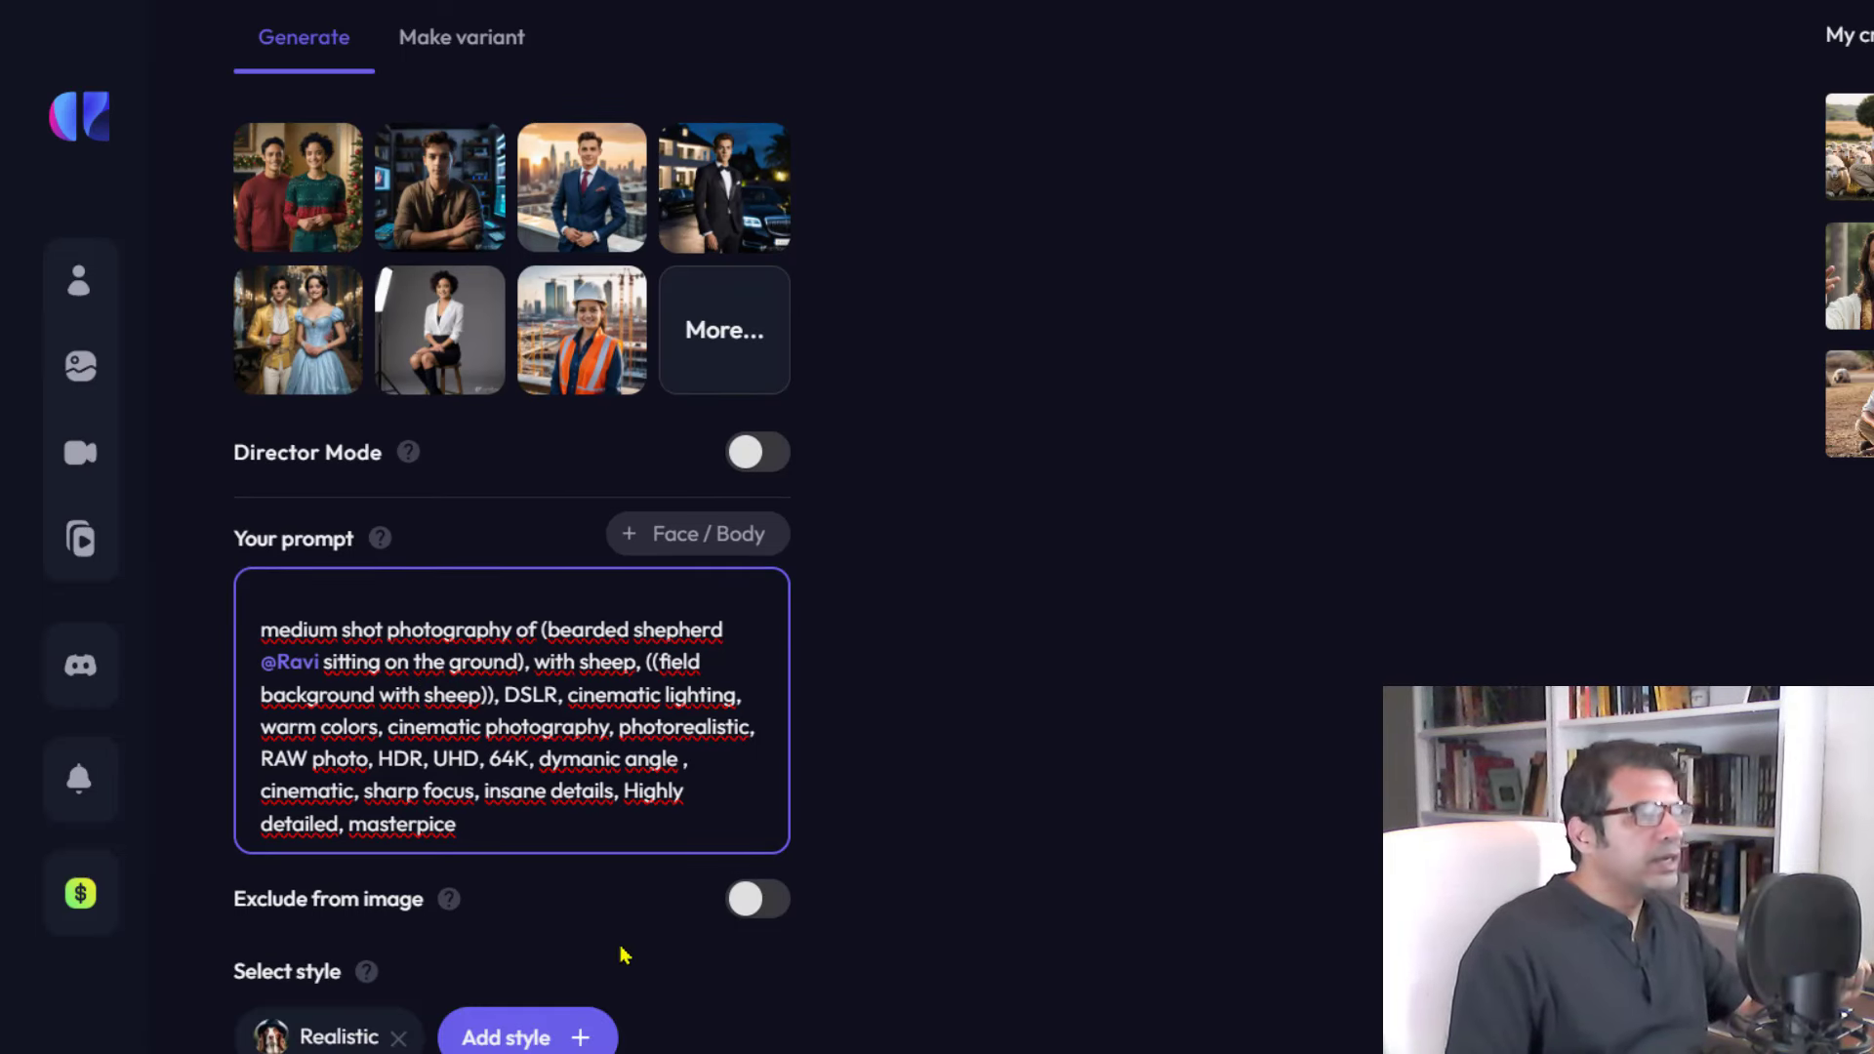
{"action": "left_click", "coordinate": [771, 910]}
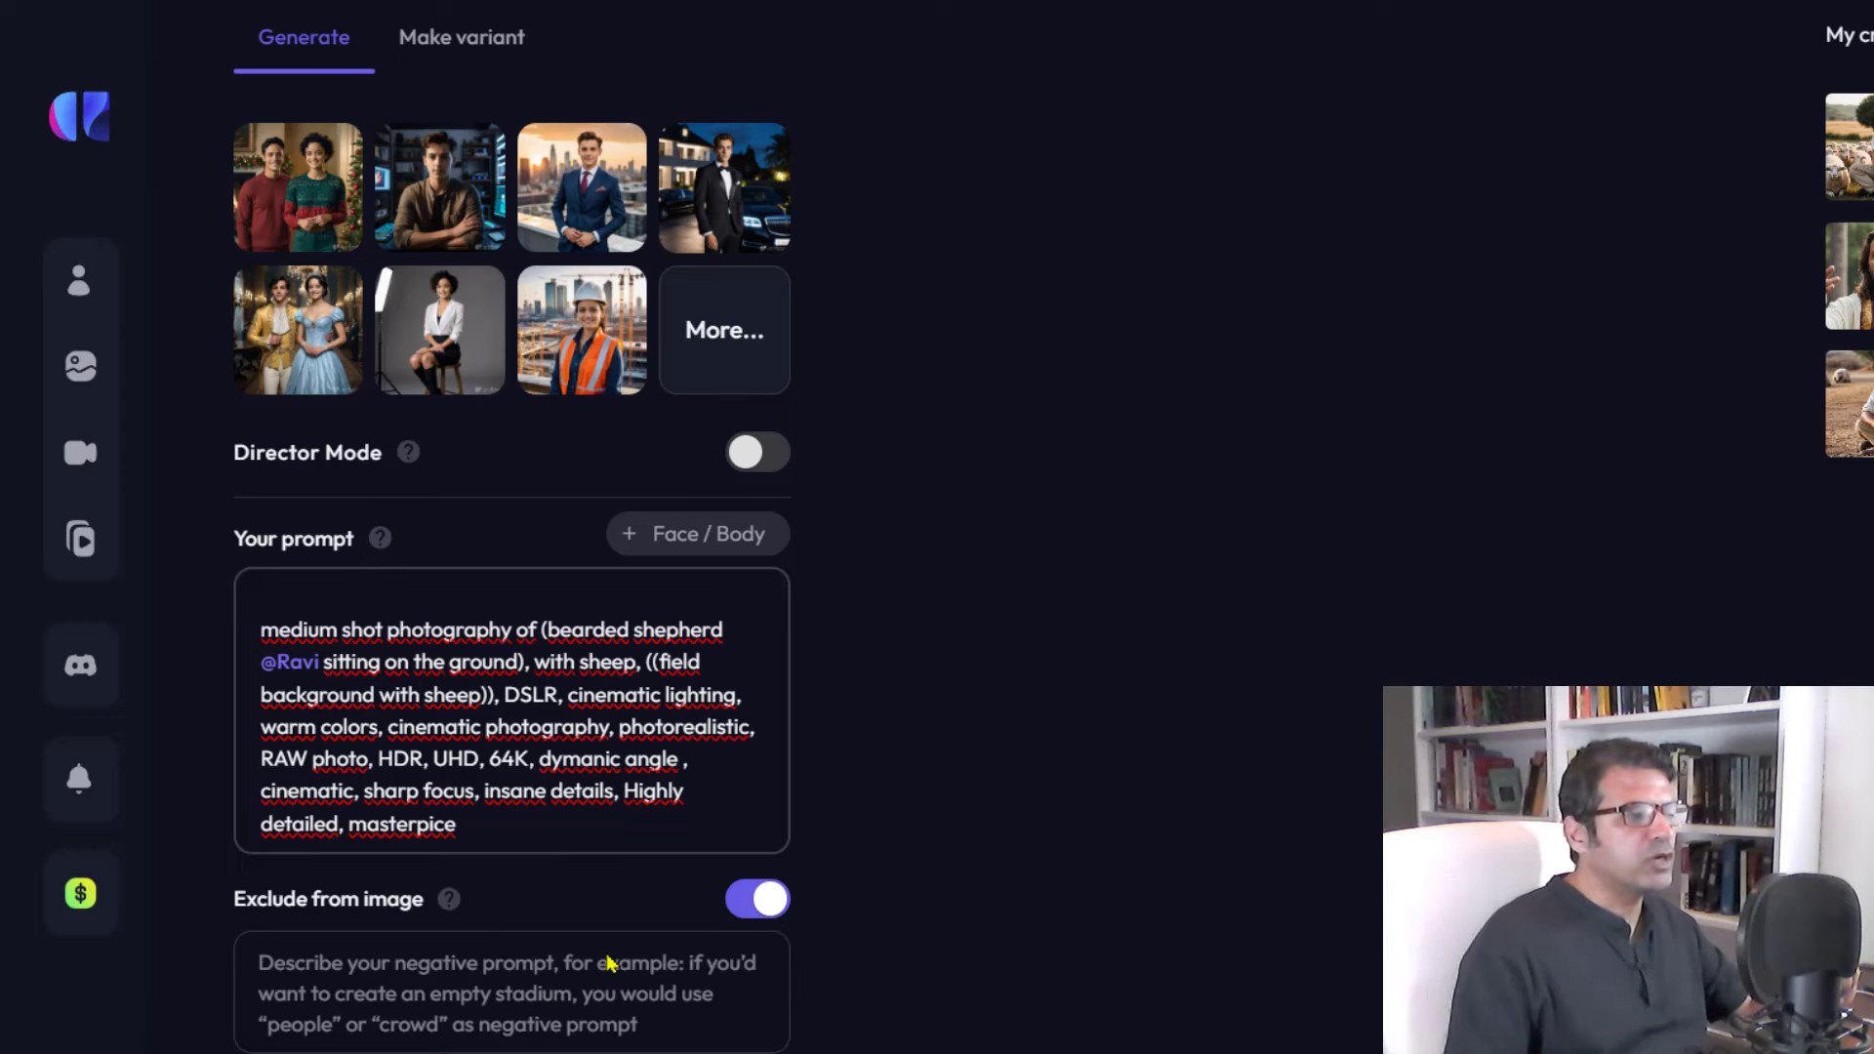
{"action": "scroll", "coordinate": [520, 898], "scroll_direction": "down", "scroll_amount": 1}
{"action": "left_click", "coordinate": [521, 898]}
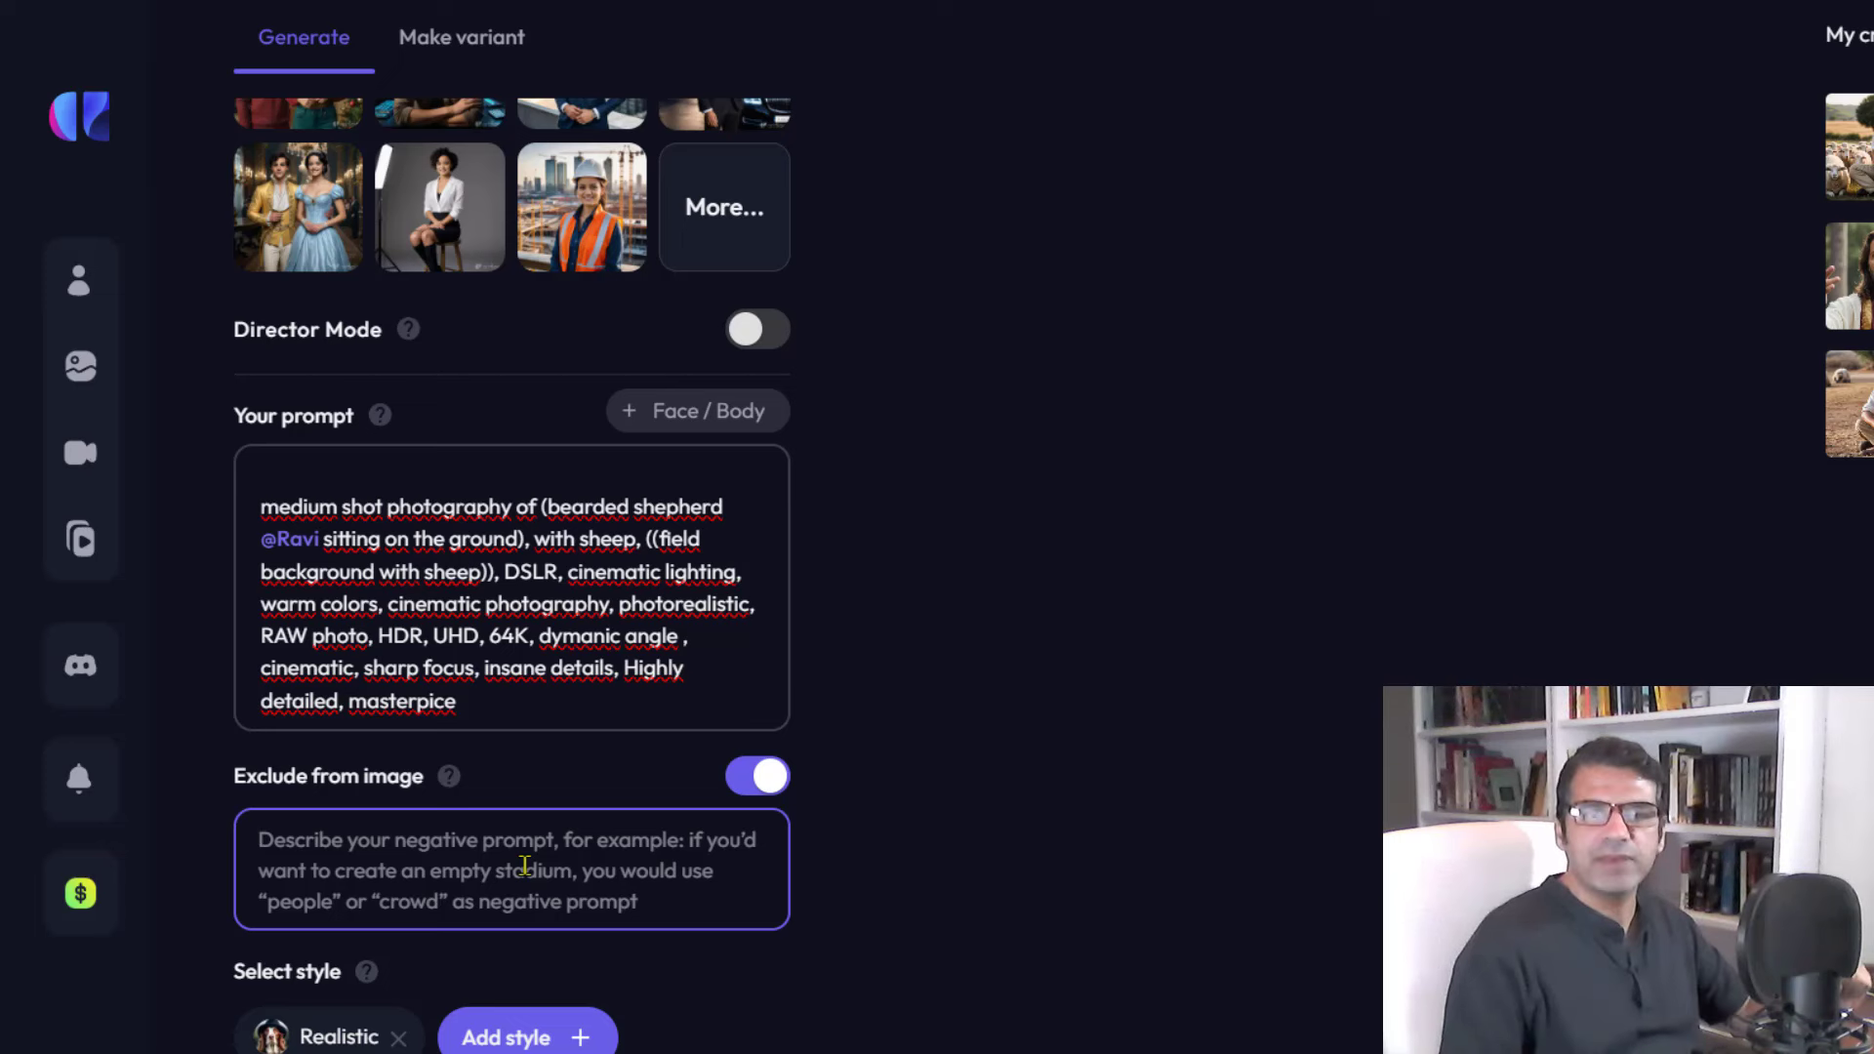
{"action": "mouse_move", "coordinate": [434, 851]}
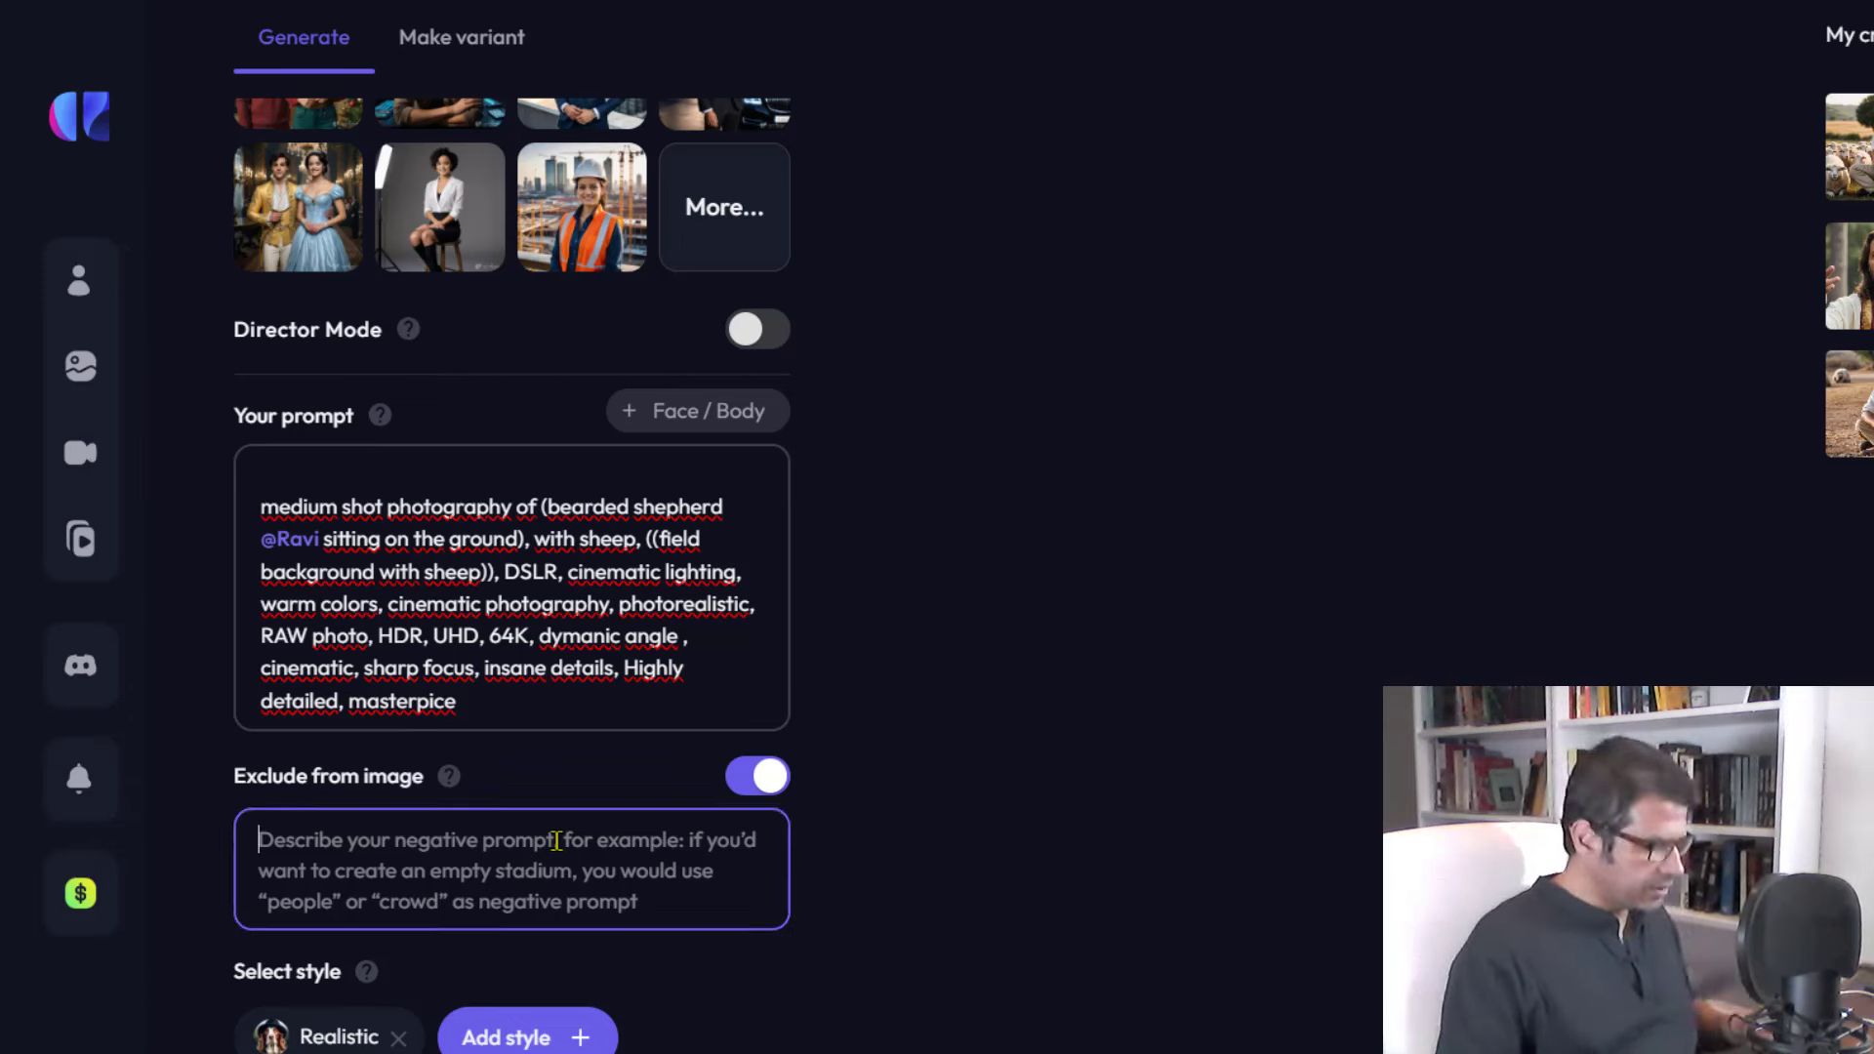
{"action": "key", "text": "ctrl+v"}
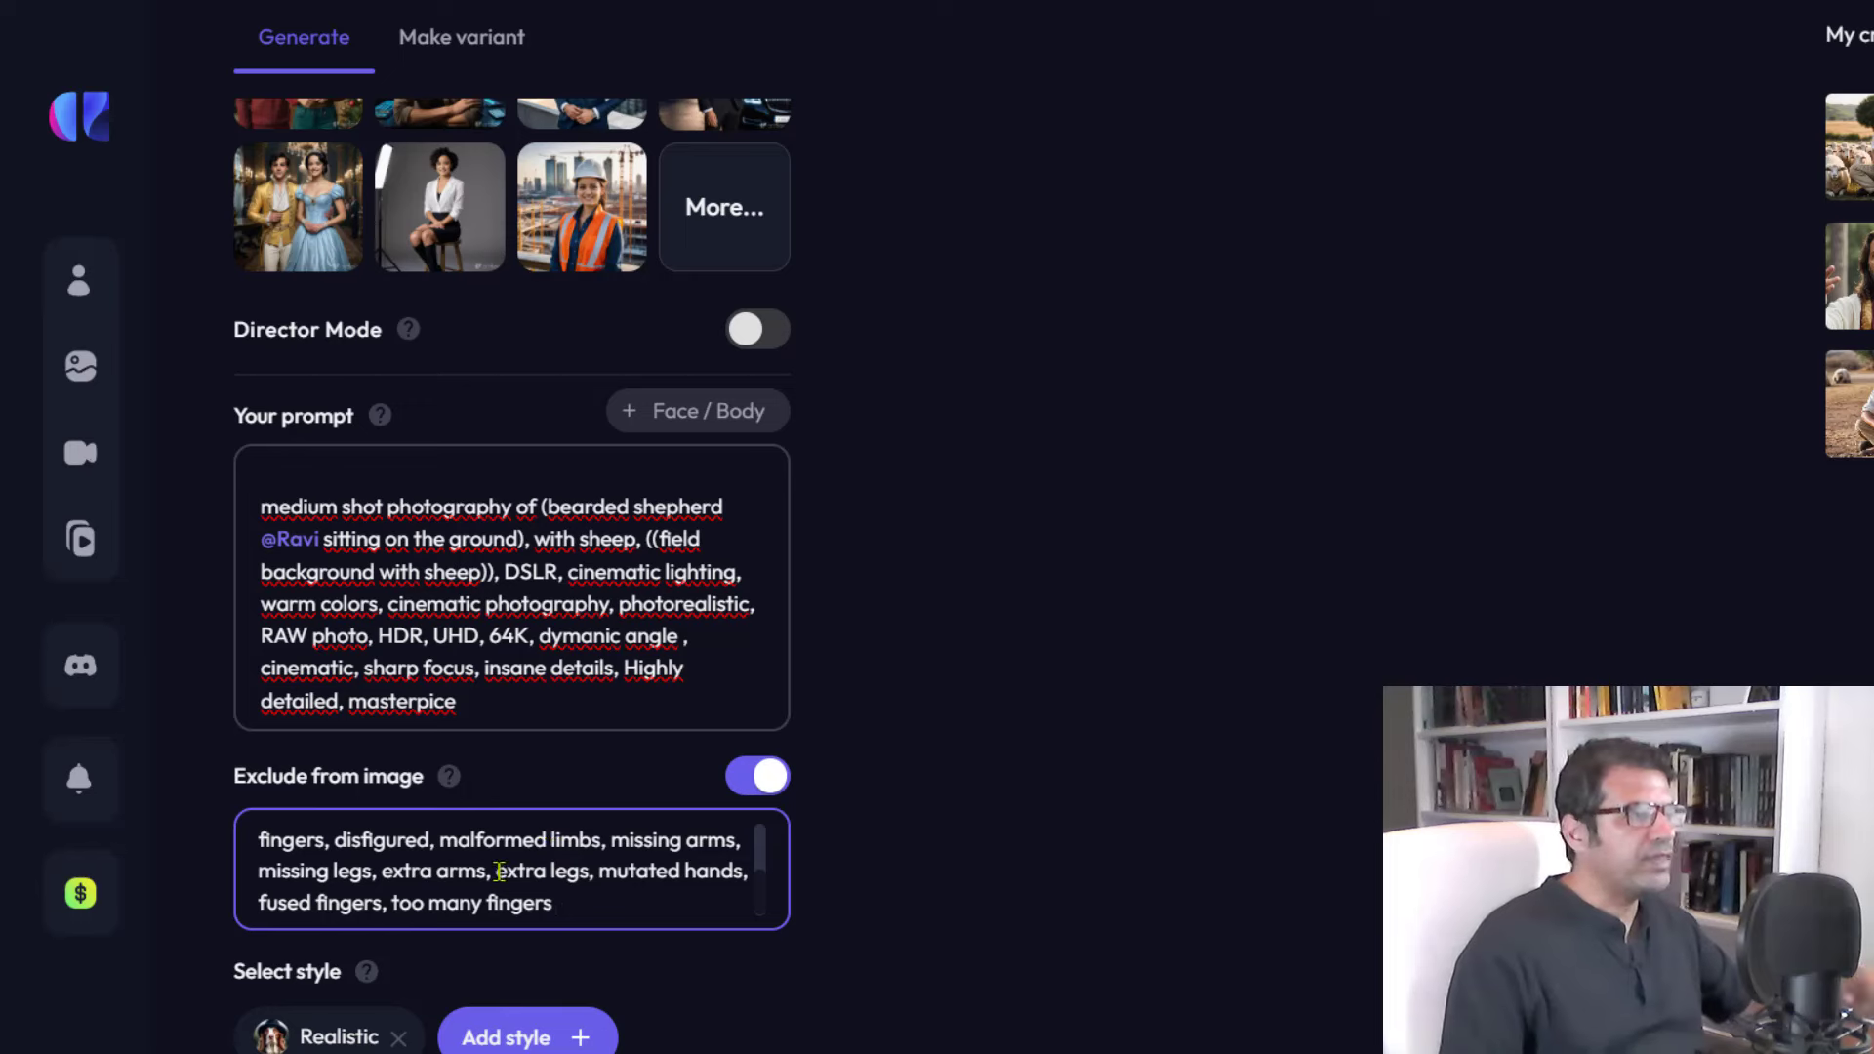
{"action": "scroll", "coordinate": [499, 871], "scroll_direction": "up", "scroll_amount": 3}
{"action": "scroll", "coordinate": [522, 730], "scroll_direction": "down", "scroll_amount": 2}
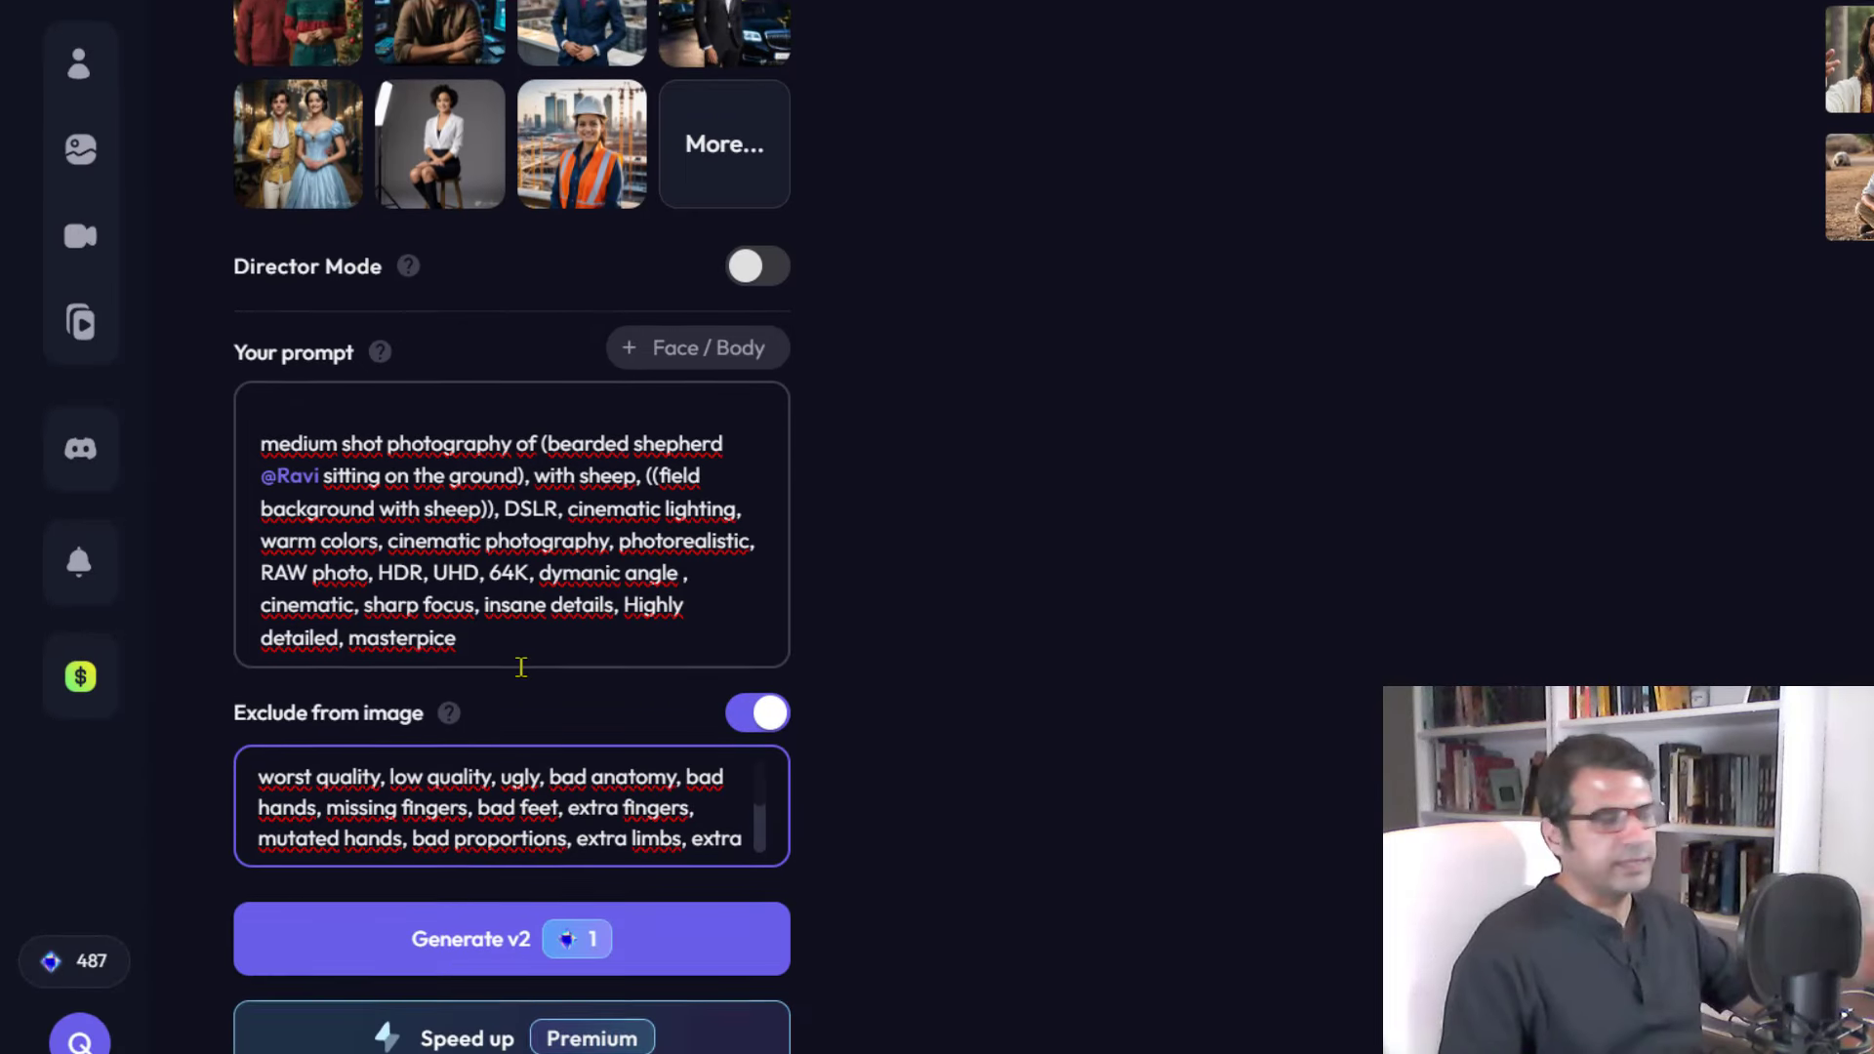
- Add the Cinematic style alongside Realistic and generate the images with Artflow v2
{"action": "scroll", "coordinate": [518, 712], "scroll_direction": "down", "scroll_amount": 3}
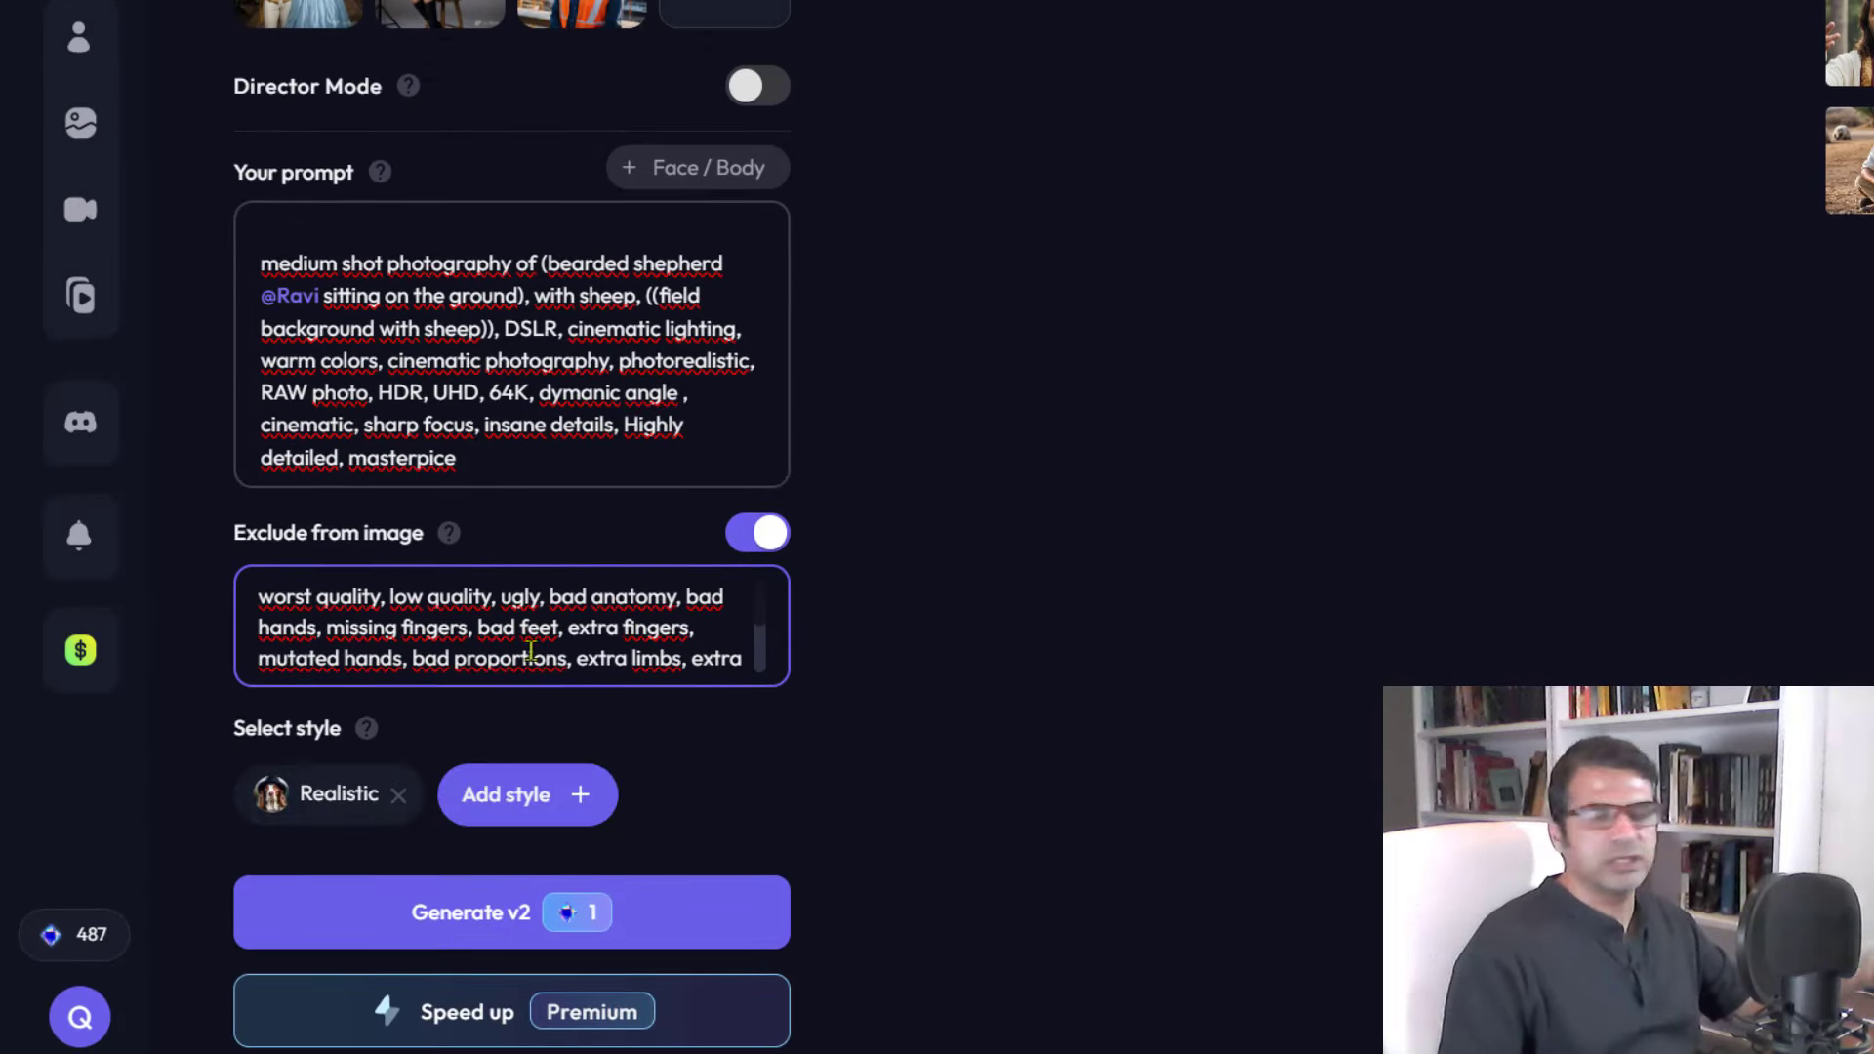
{"action": "scroll", "coordinate": [526, 605], "scroll_direction": "down", "scroll_amount": 3}
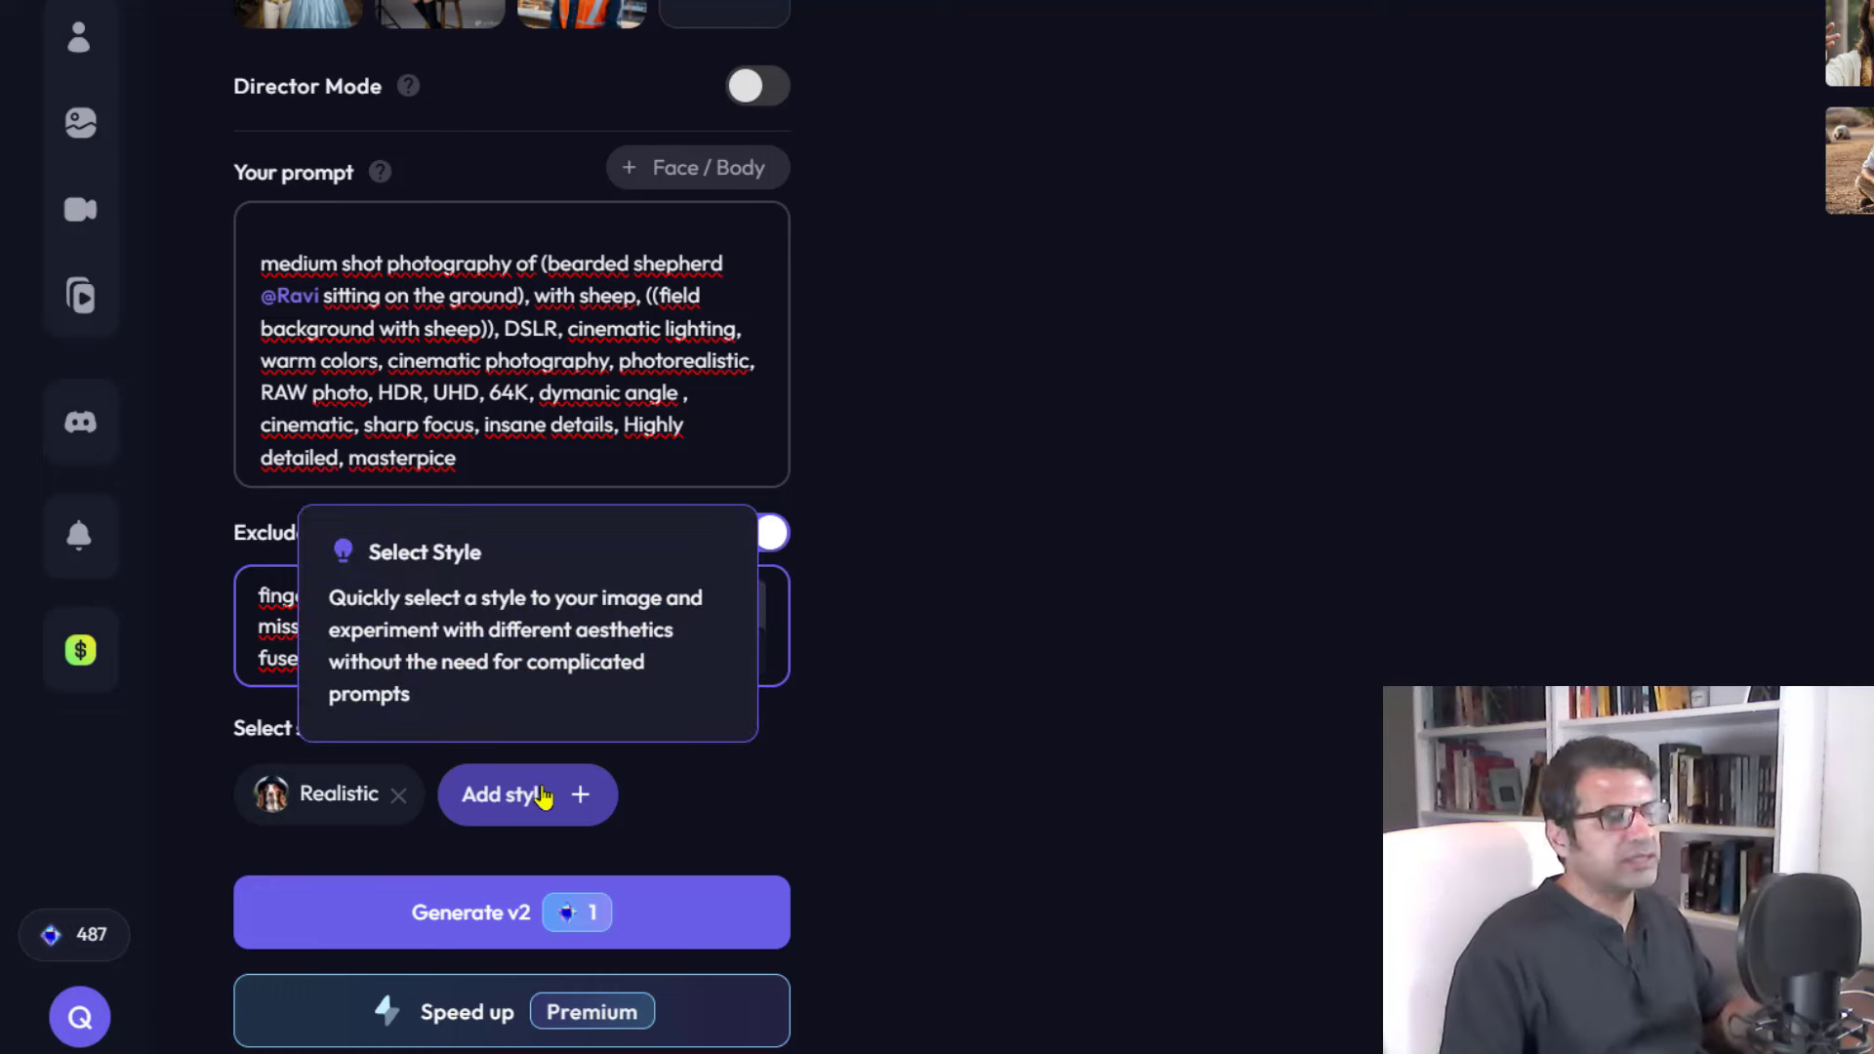
{"action": "left_click", "coordinate": [523, 812]}
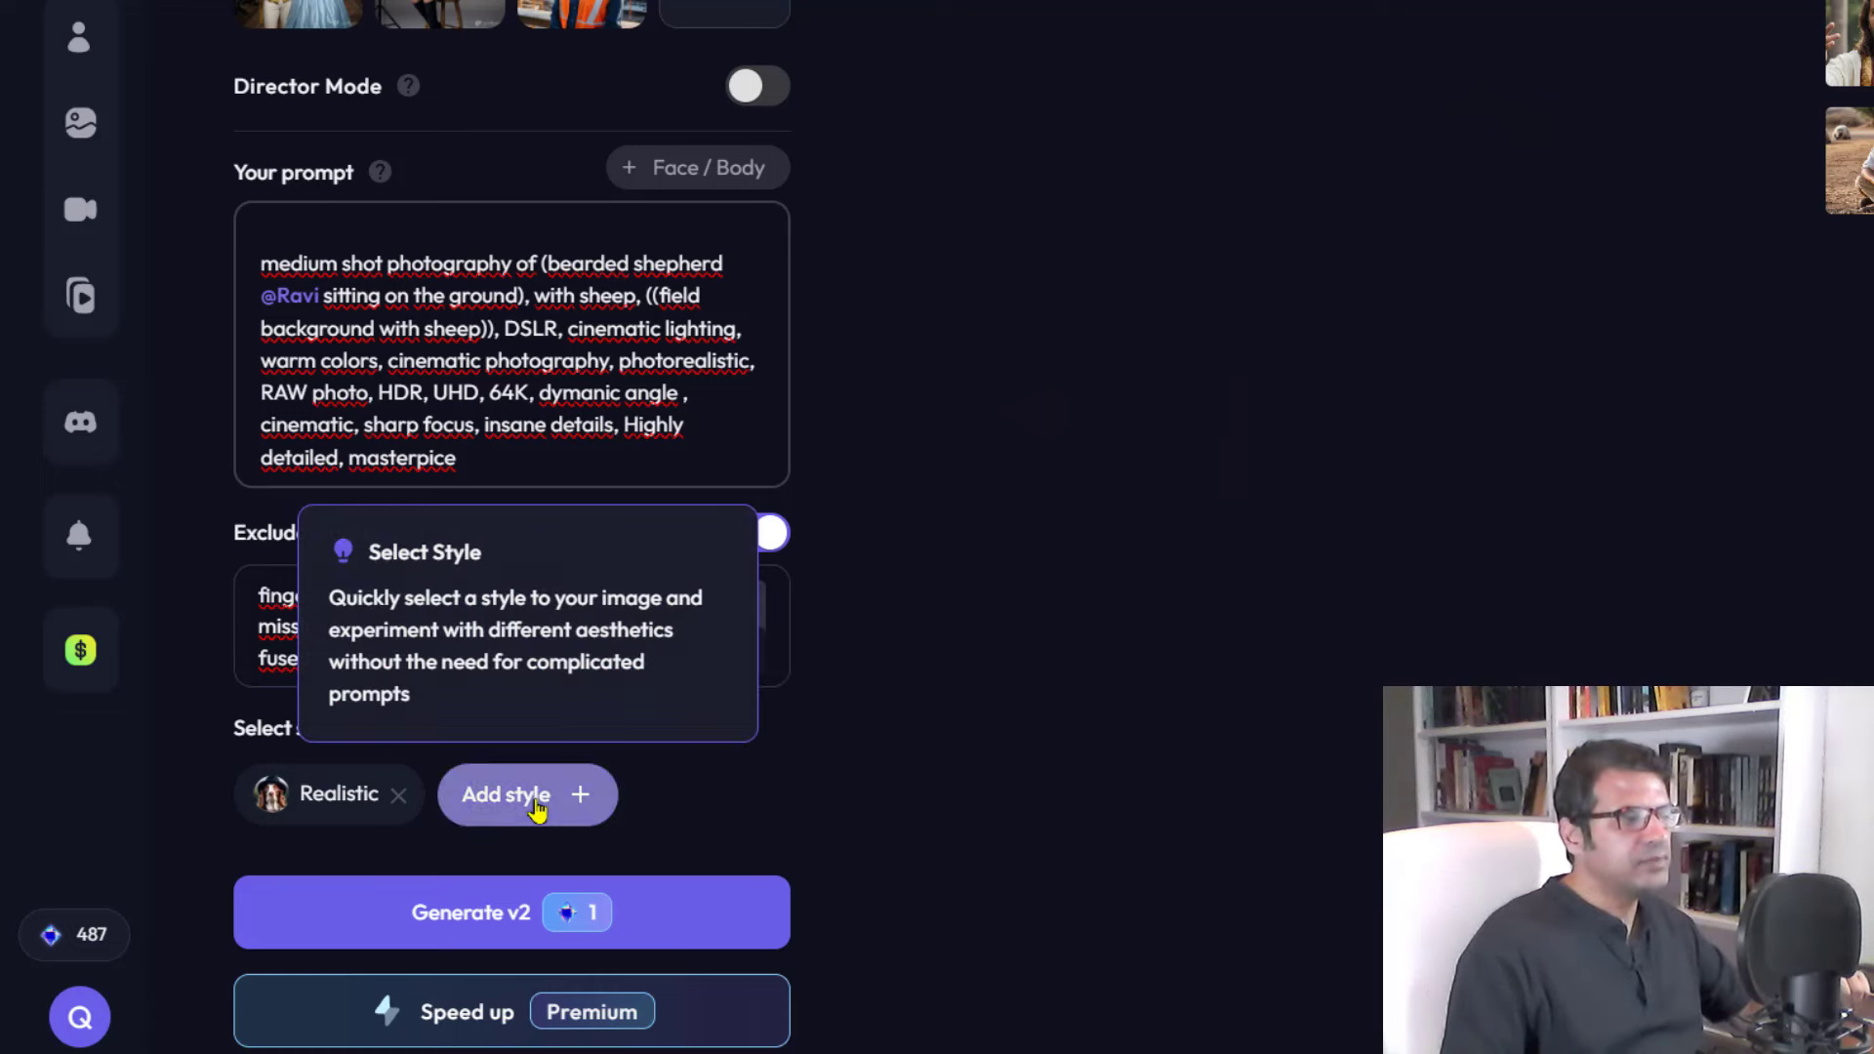
{"action": "left_click", "coordinate": [535, 801]}
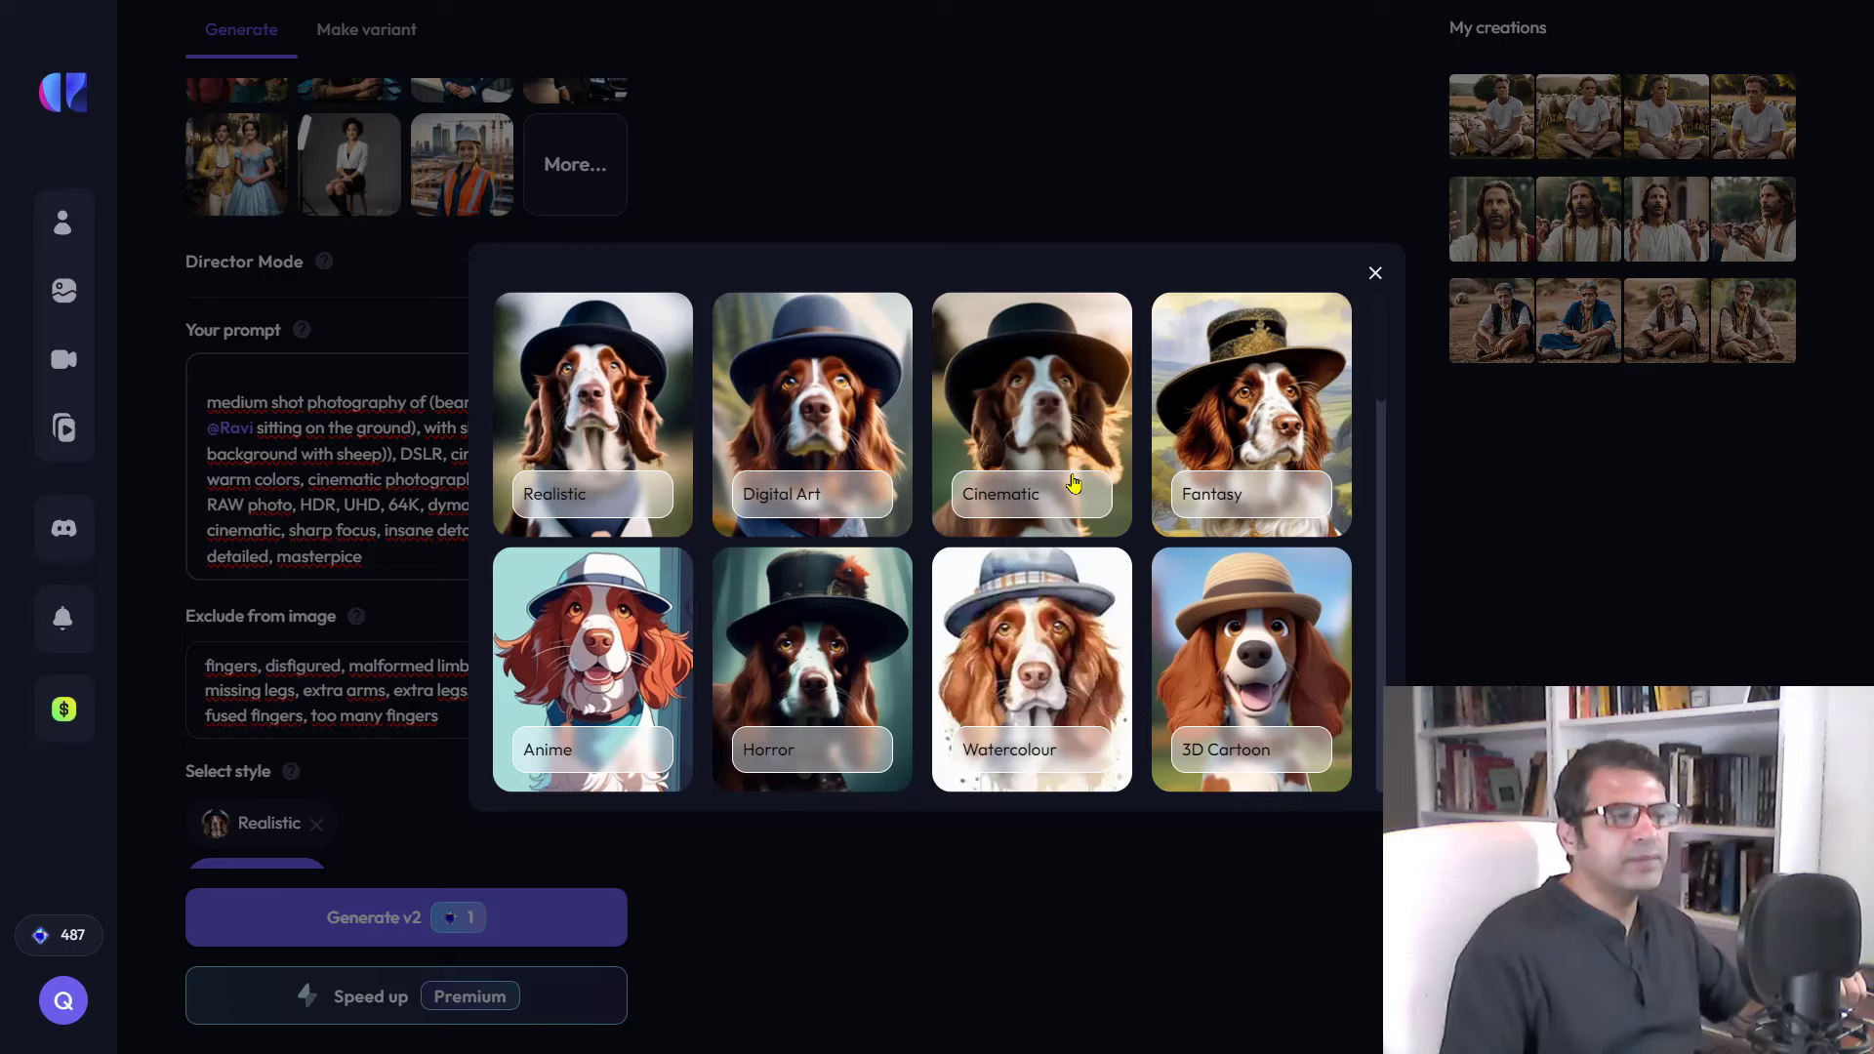
{"action": "left_click", "coordinate": [1031, 421]}
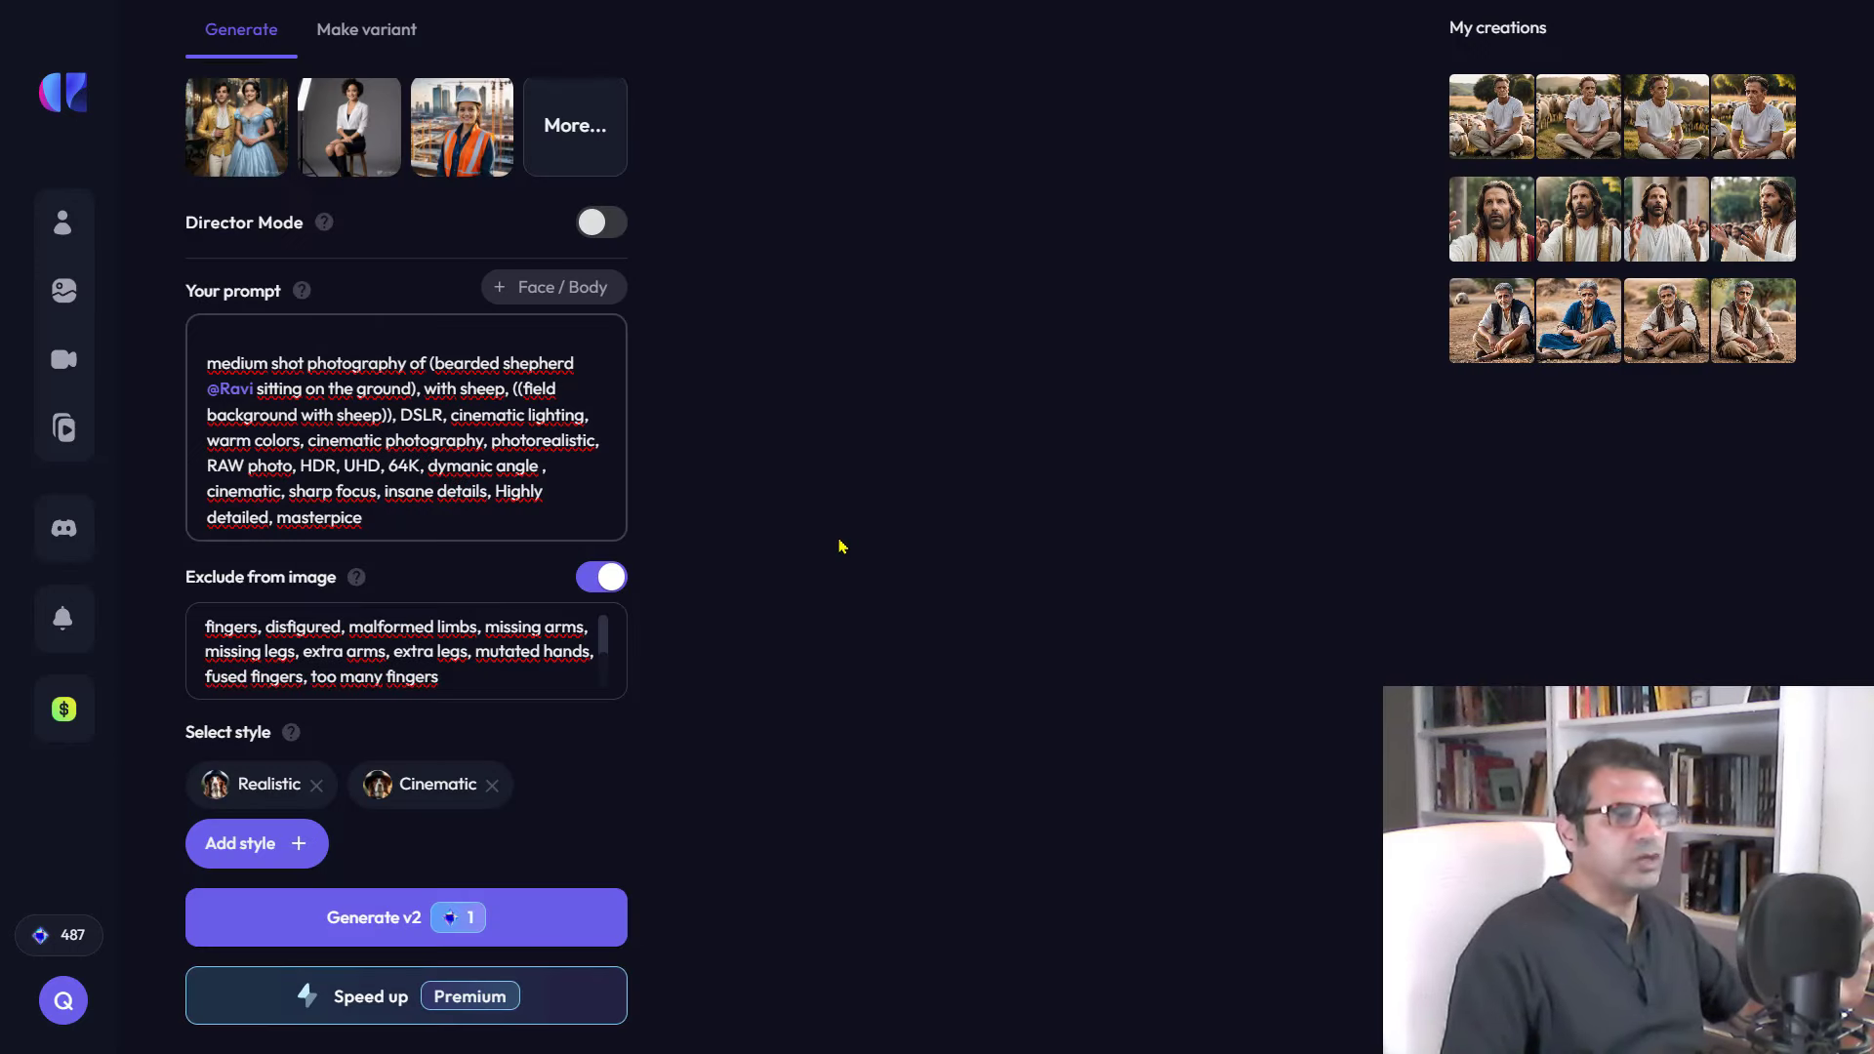
{"action": "left_click", "coordinate": [336, 921]}
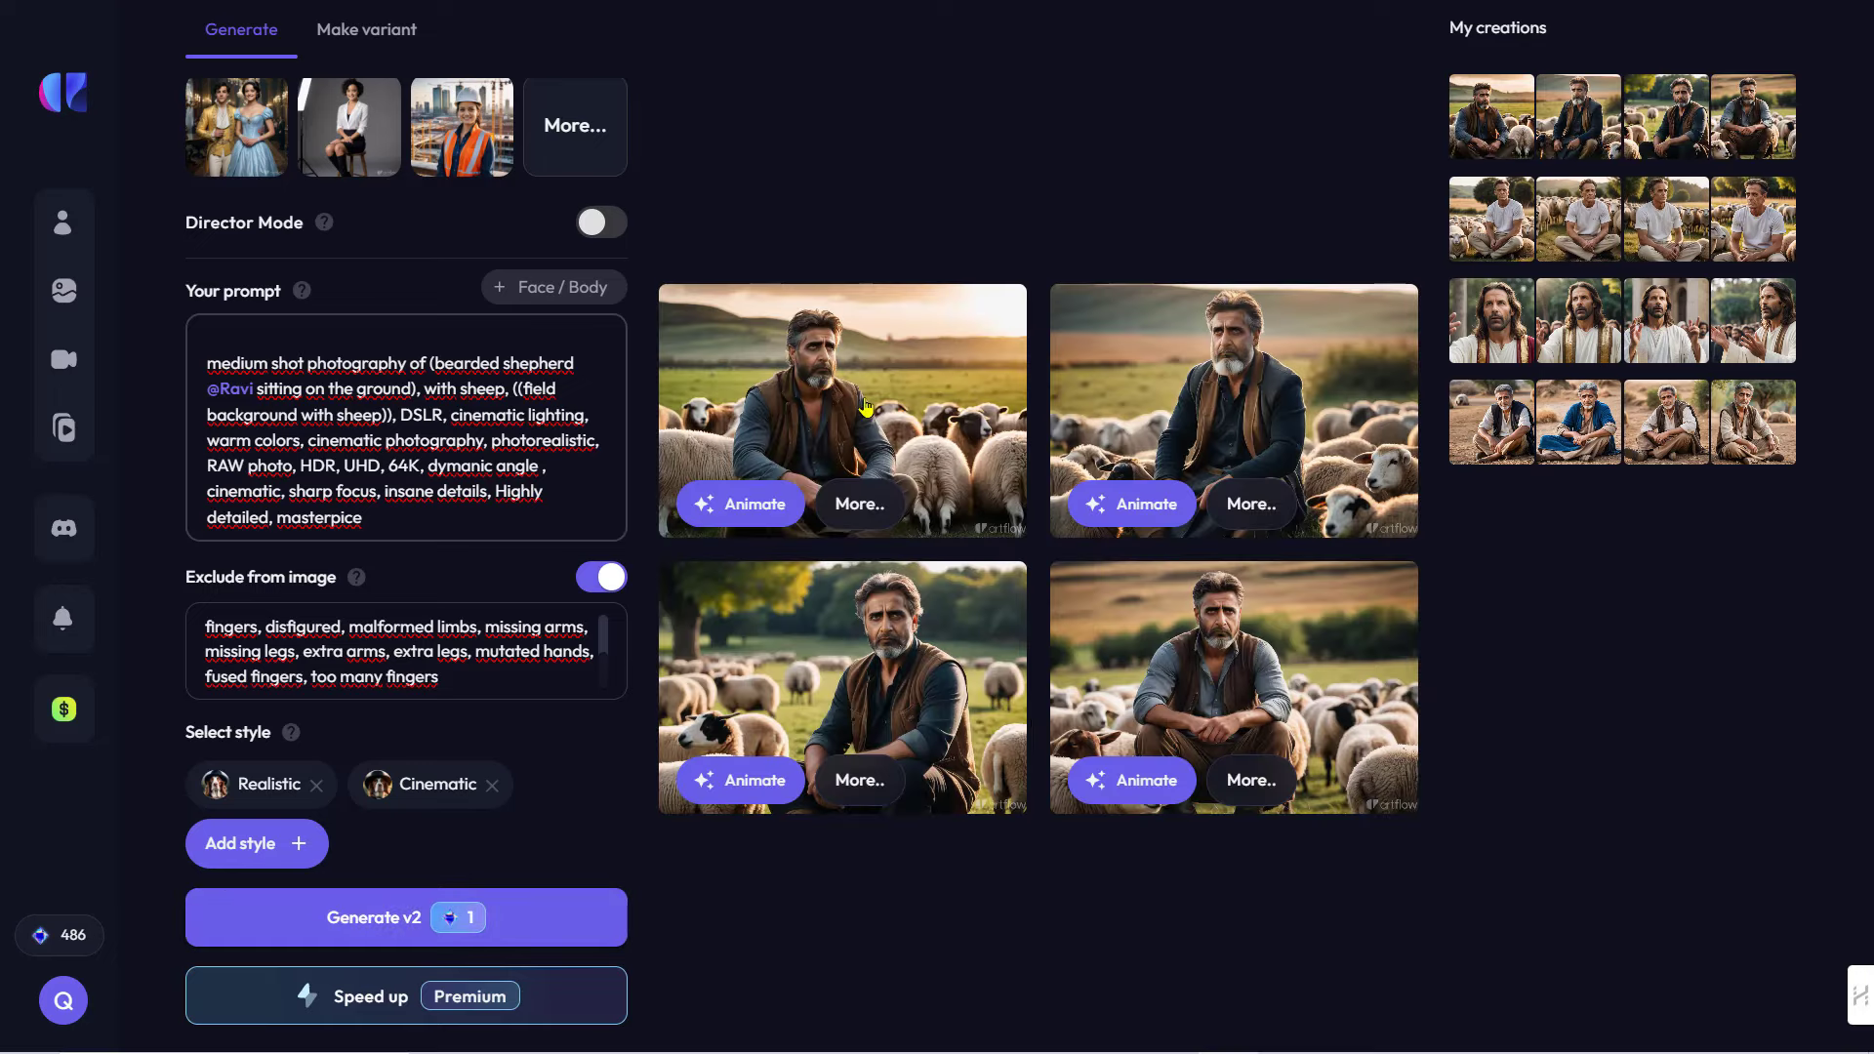
- Enlarge the generated shepherd images one after another to examine the facial likeness and details
{"action": "left_click", "coordinate": [866, 402]}
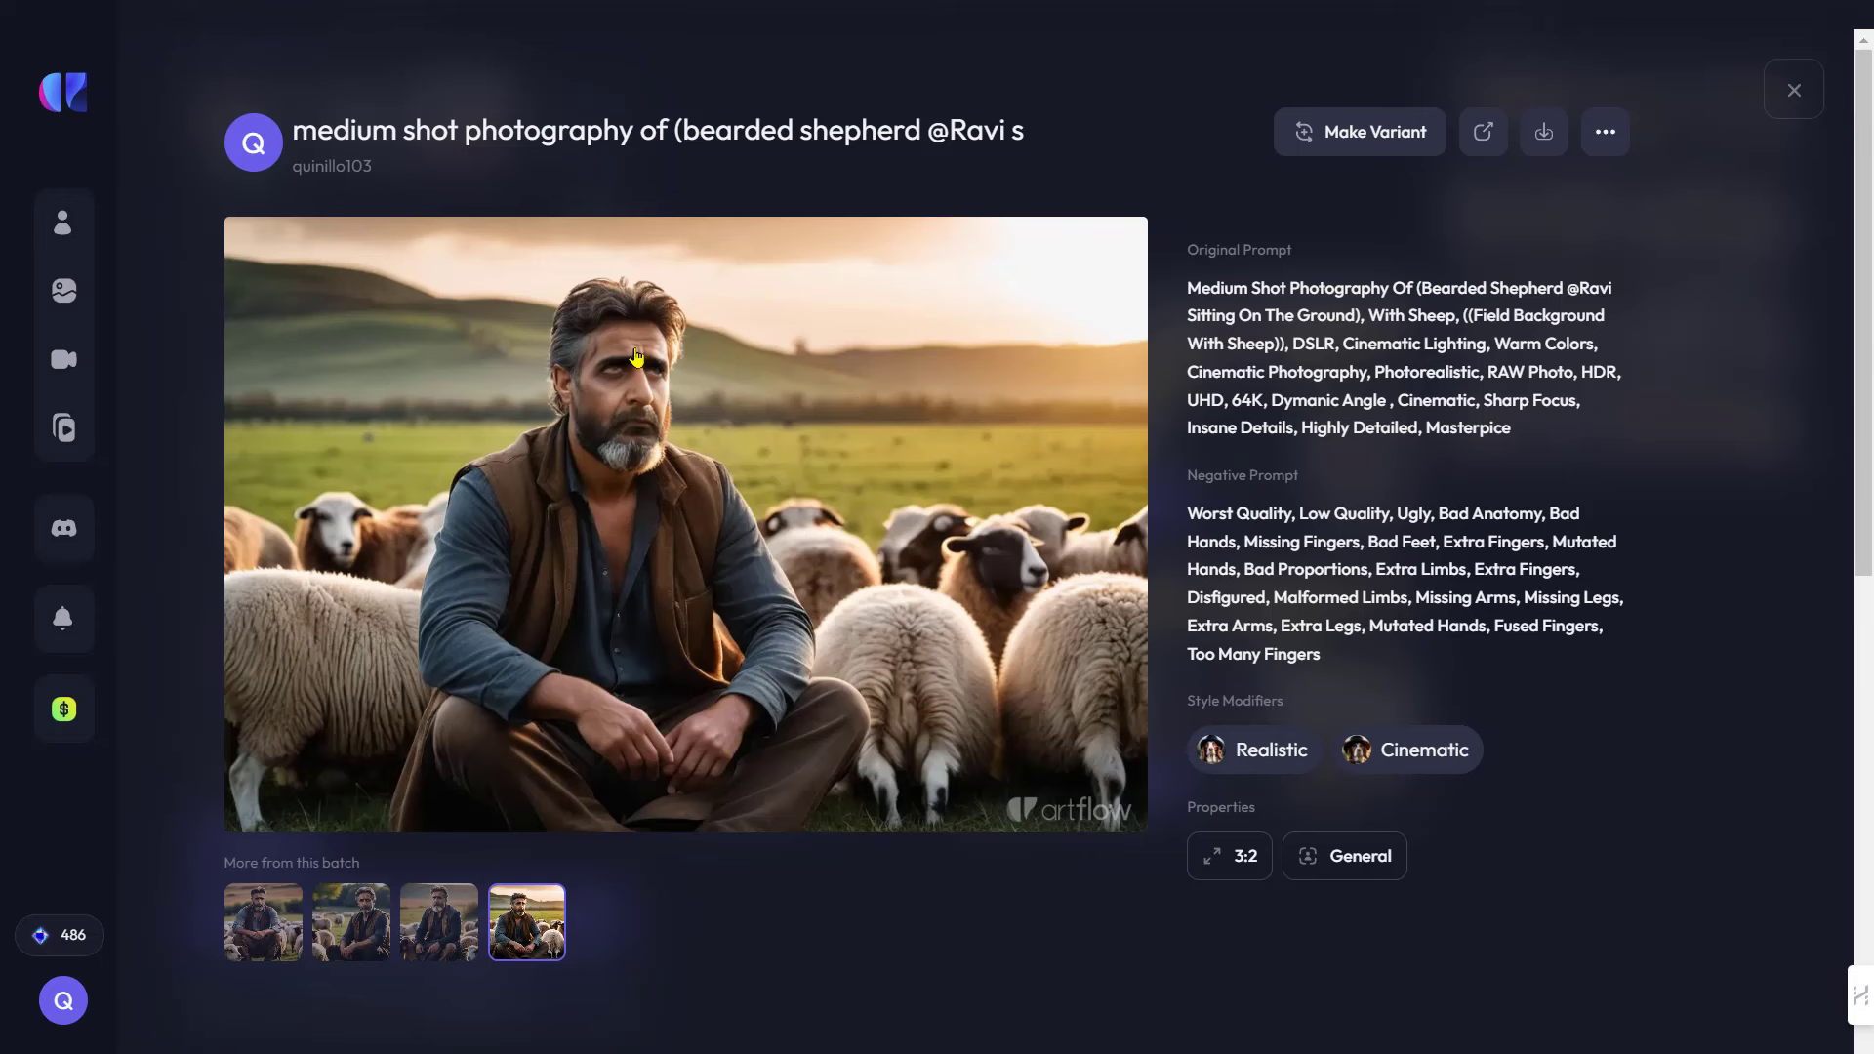
{"action": "left_click", "coordinate": [444, 922]}
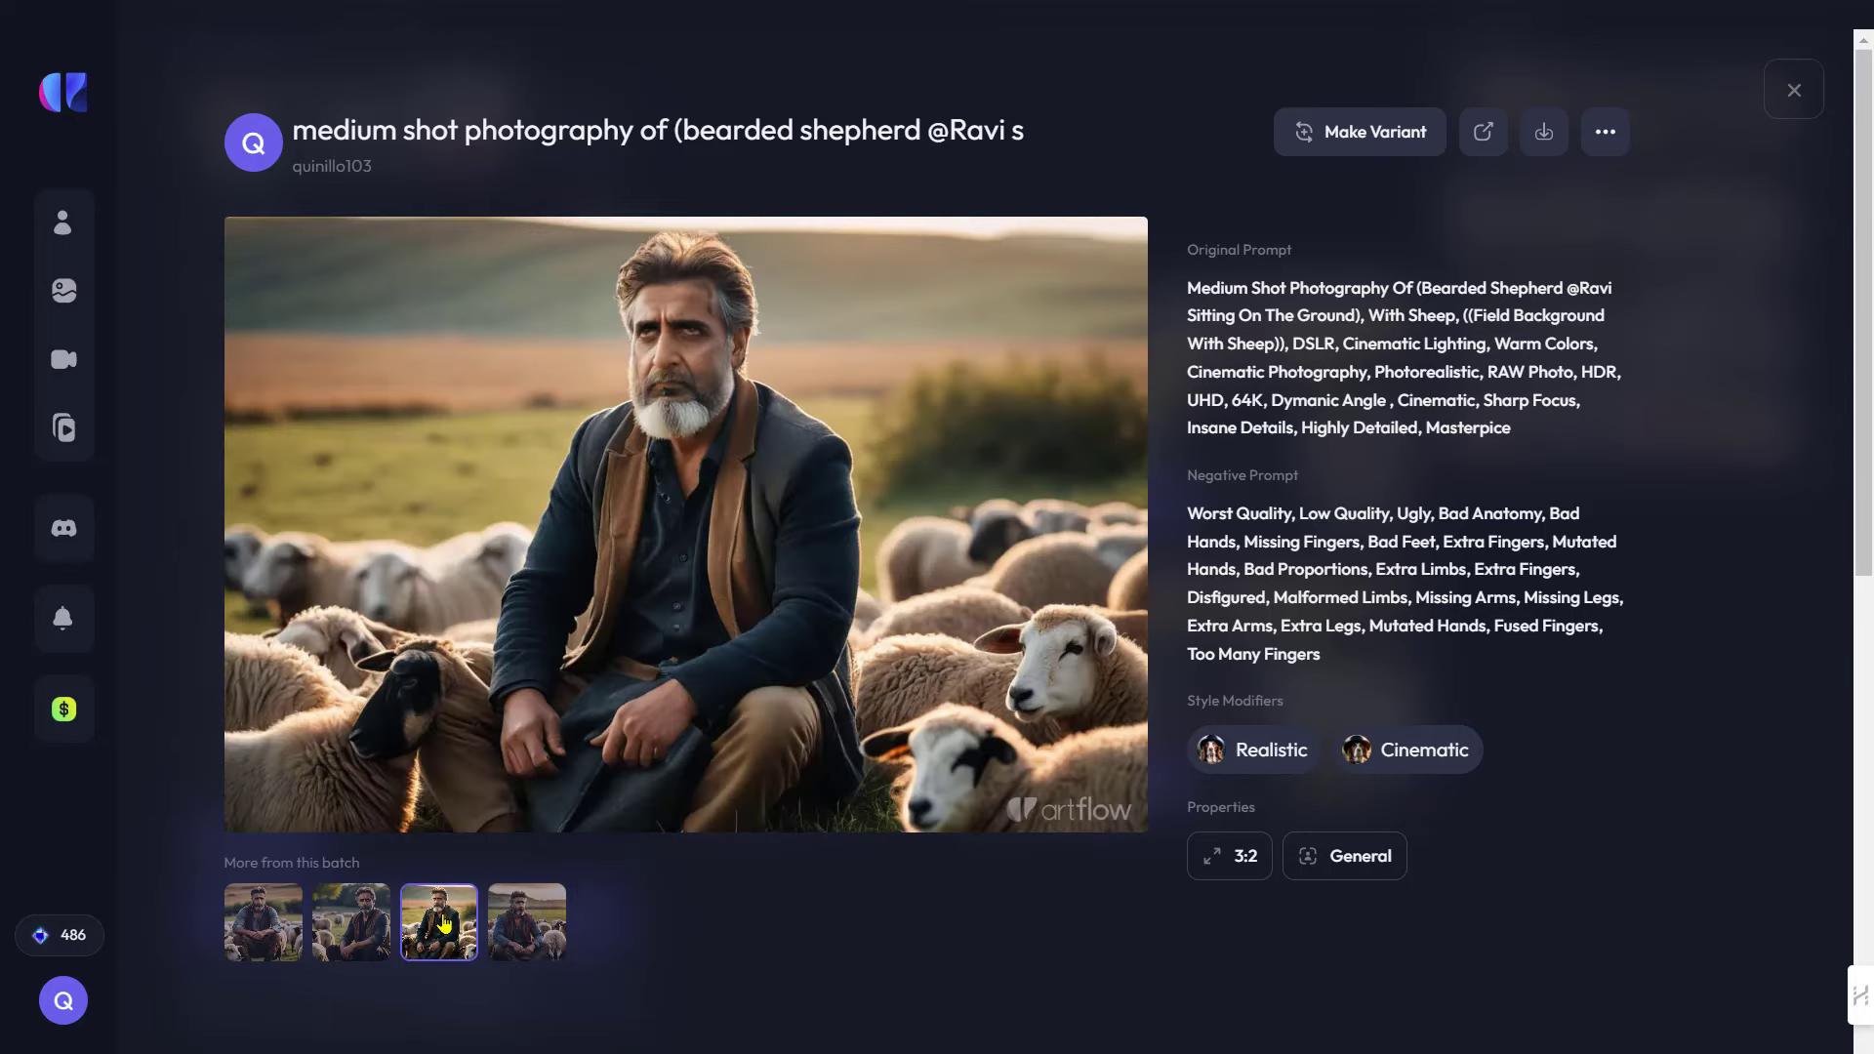
{"action": "left_click", "coordinate": [344, 943]}
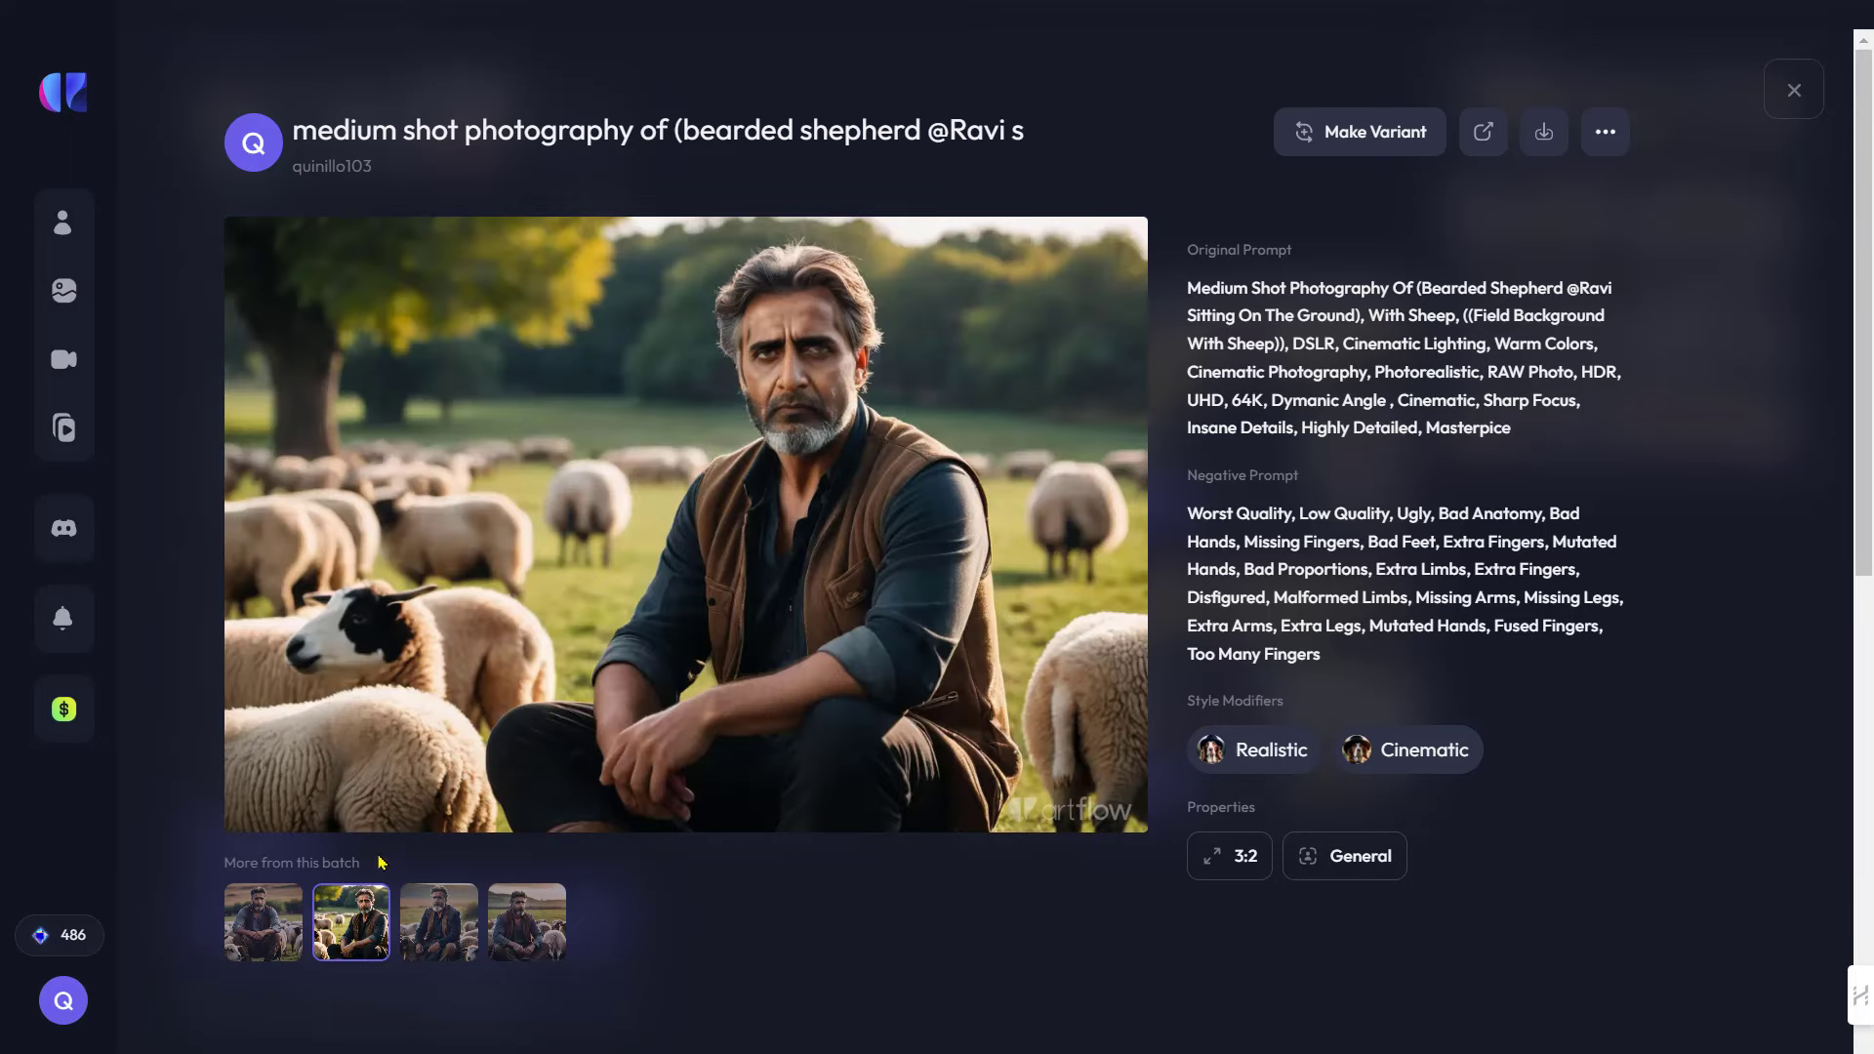
{"action": "left_click", "coordinate": [270, 925]}
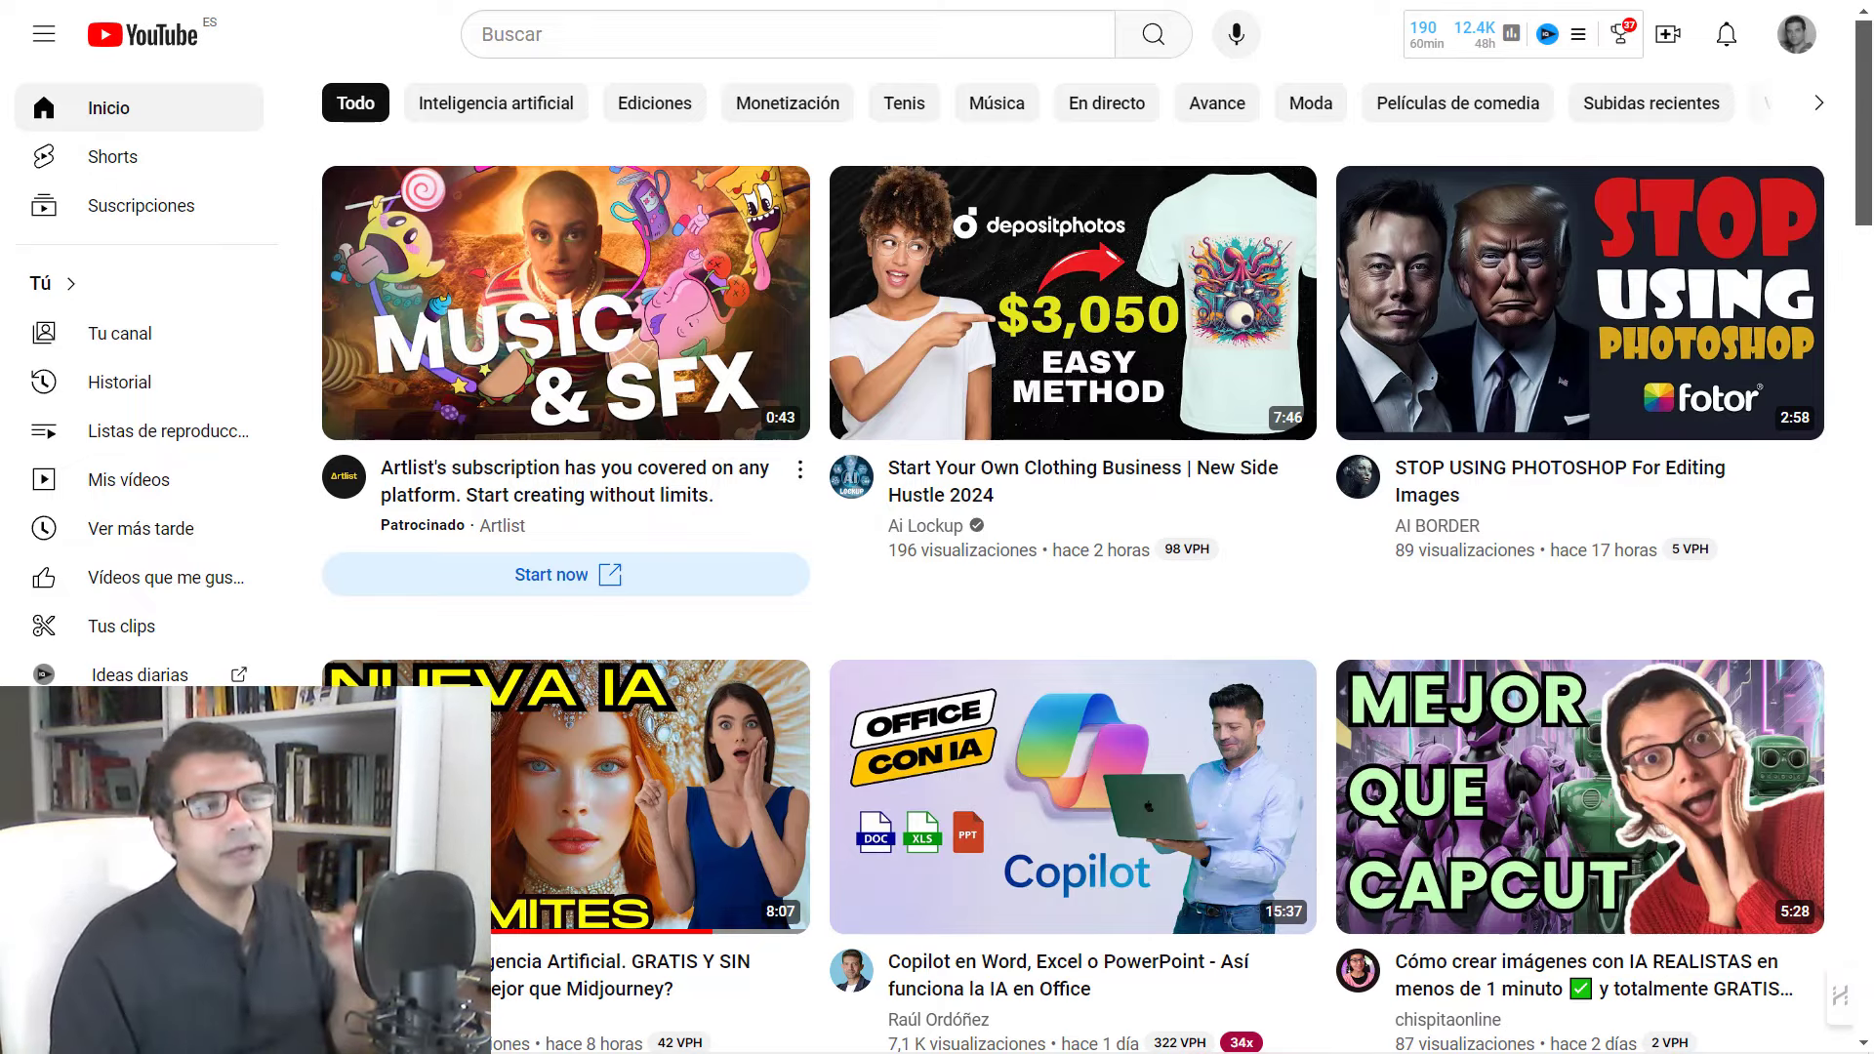
- Switch to YouTube, open the channel's YouTube Studio and browse the music tracks in its audio library
{"action": "left_click", "coordinate": [1795, 46]}
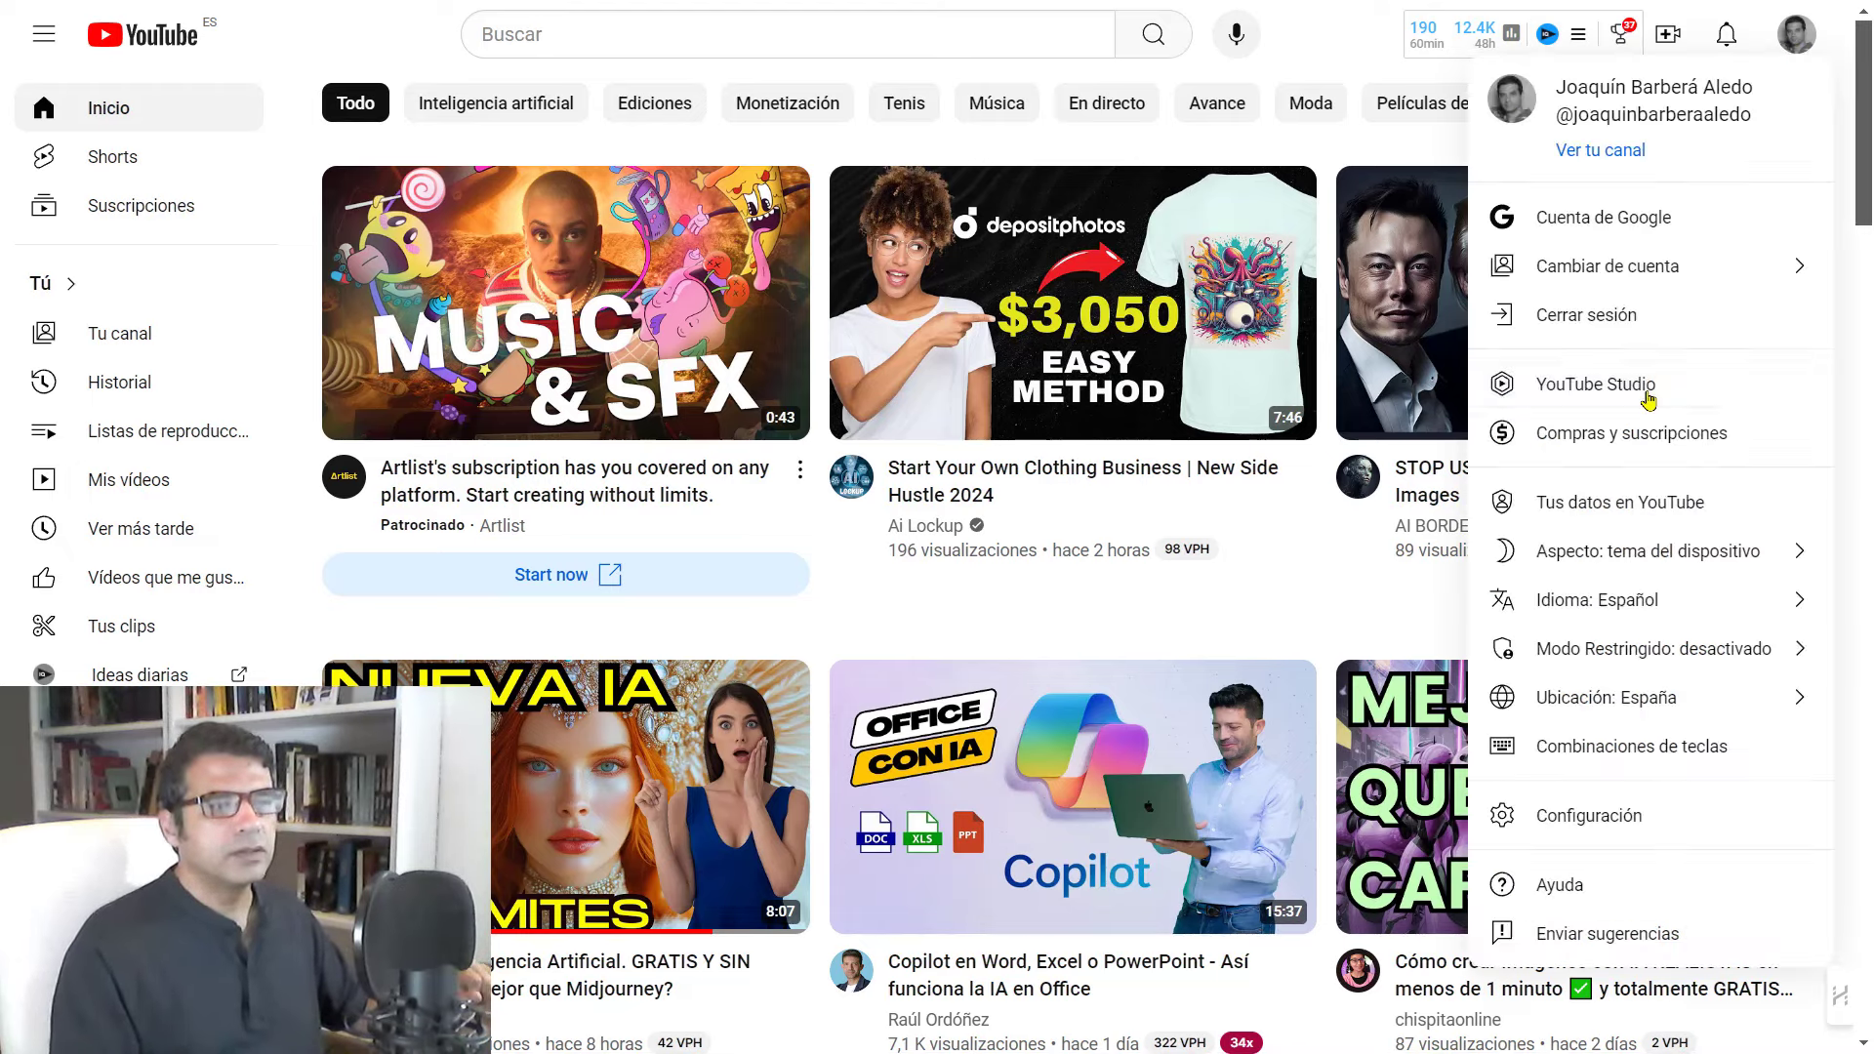
{"action": "left_click", "coordinate": [1600, 398]}
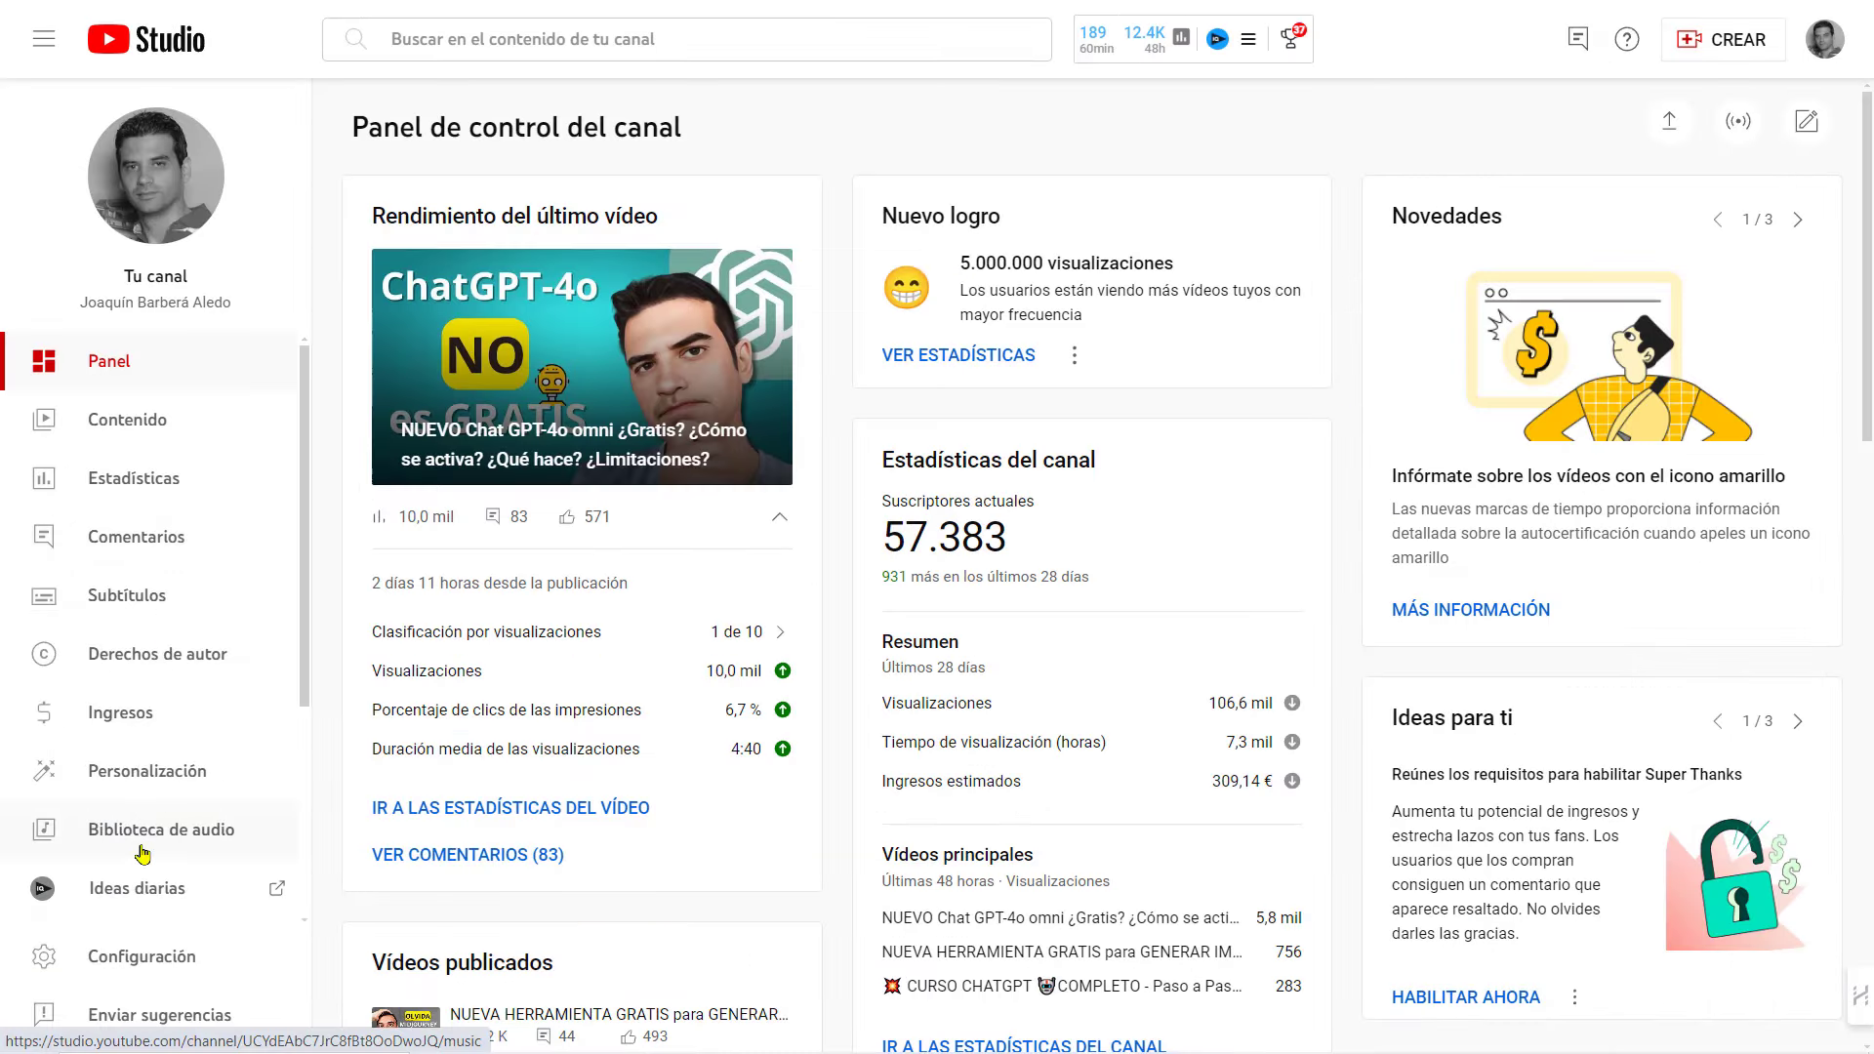
{"action": "left_click", "coordinate": [145, 839]}
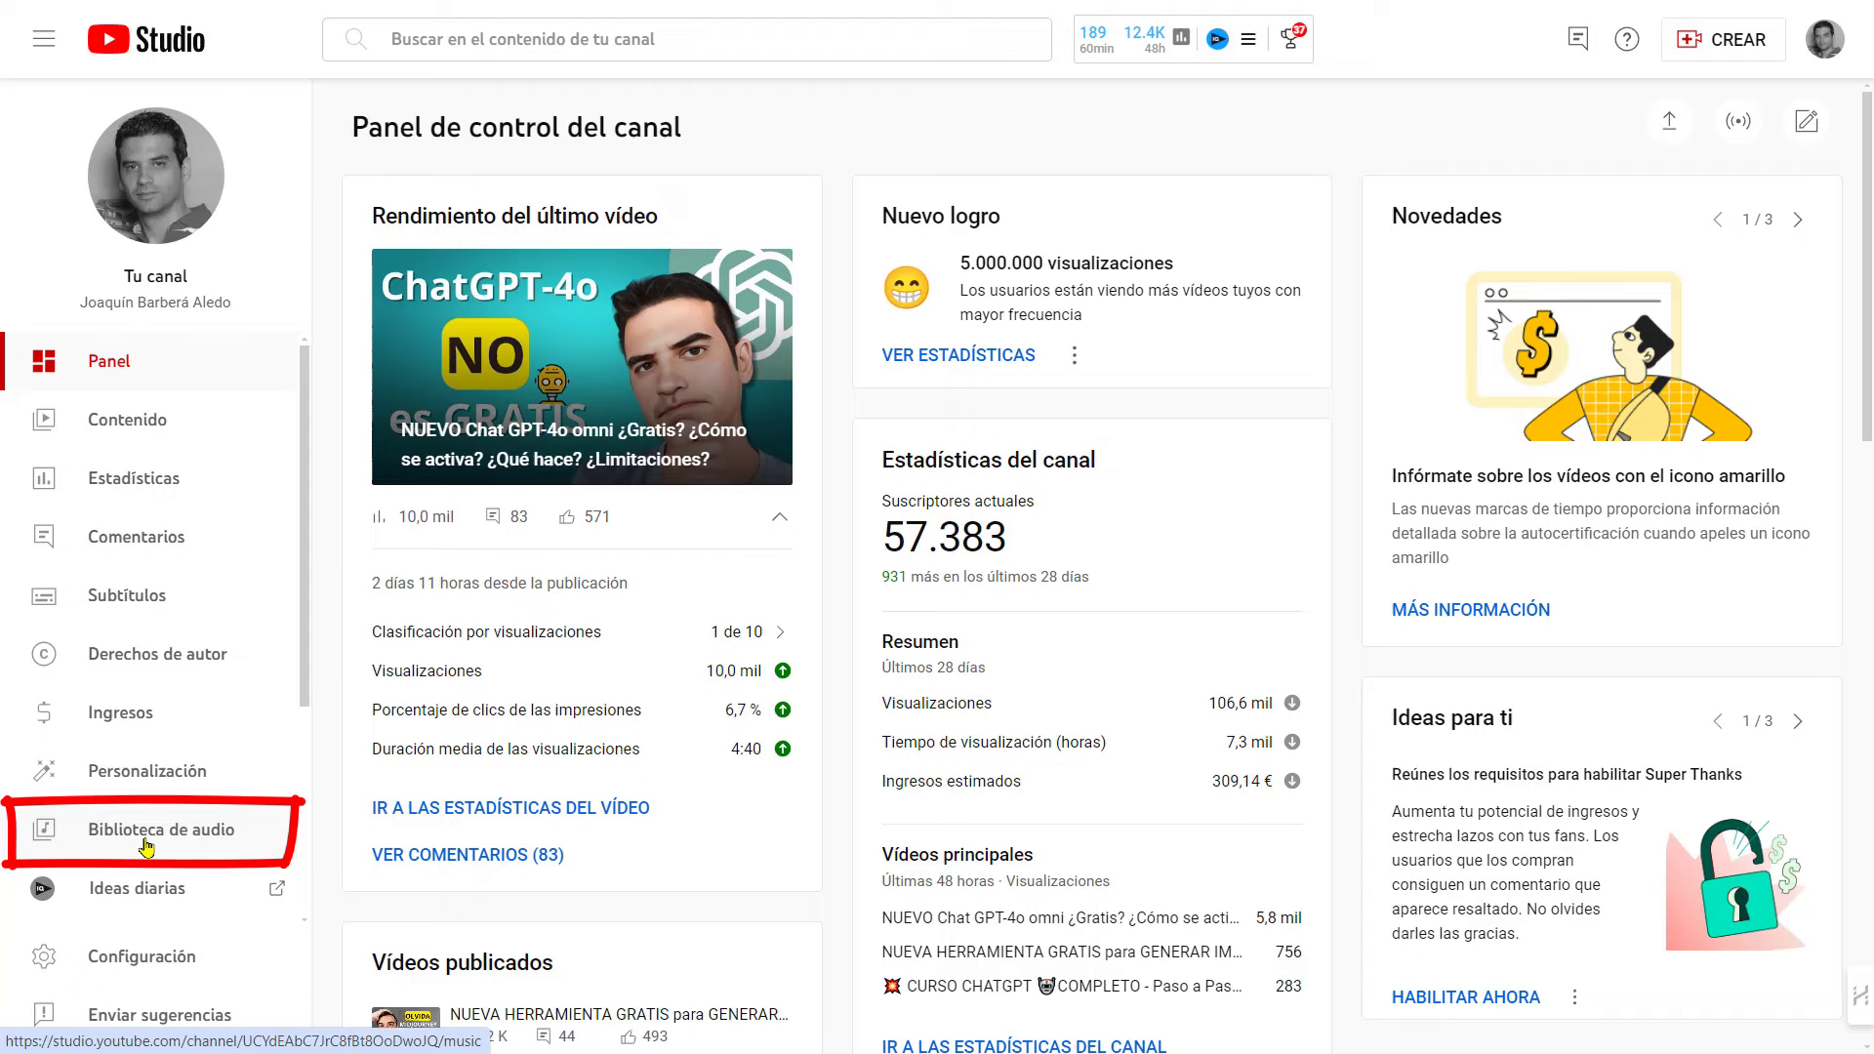
{"action": "left_click", "coordinate": [146, 840]}
{"action": "scroll", "coordinate": [698, 546], "scroll_direction": "down", "scroll_amount": 3}
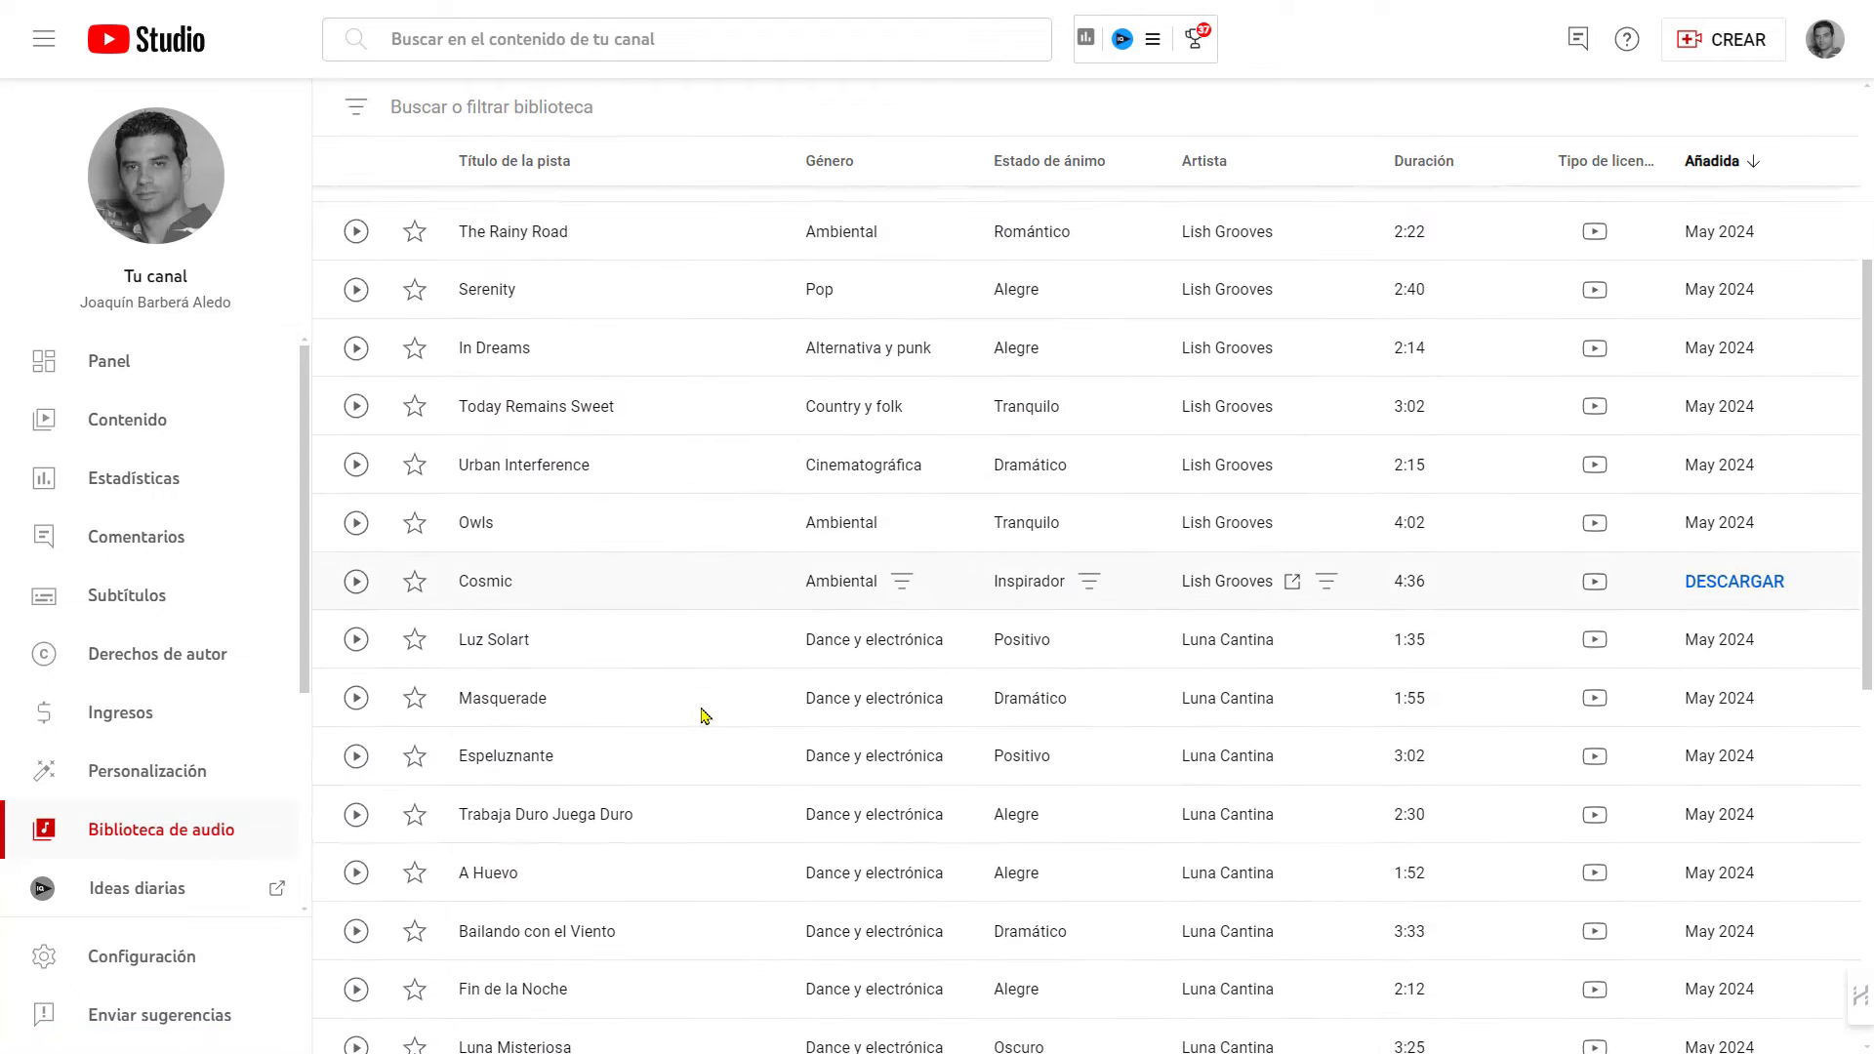
- Filter the audio library's music tracks by the genre Cinematográfica
{"action": "scroll", "coordinate": [705, 716], "scroll_direction": "up", "scroll_amount": 4}
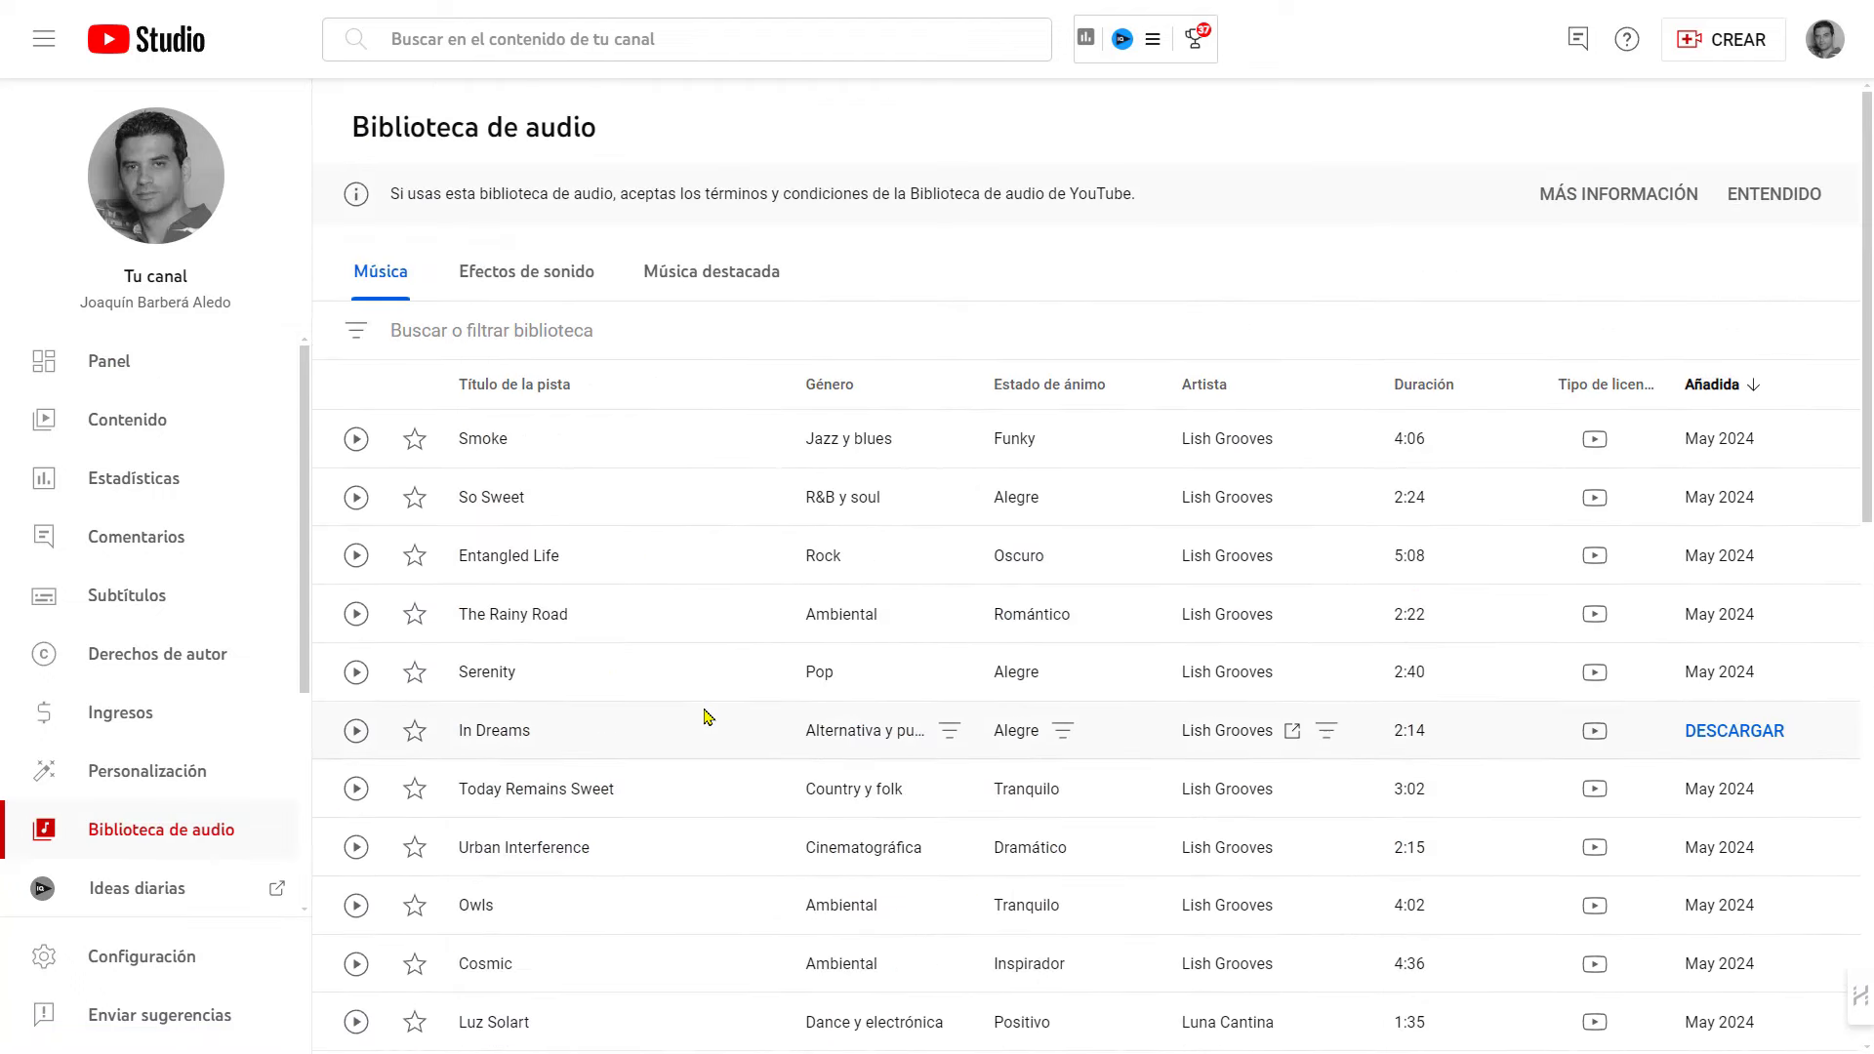
{"action": "left_click", "coordinate": [351, 344]}
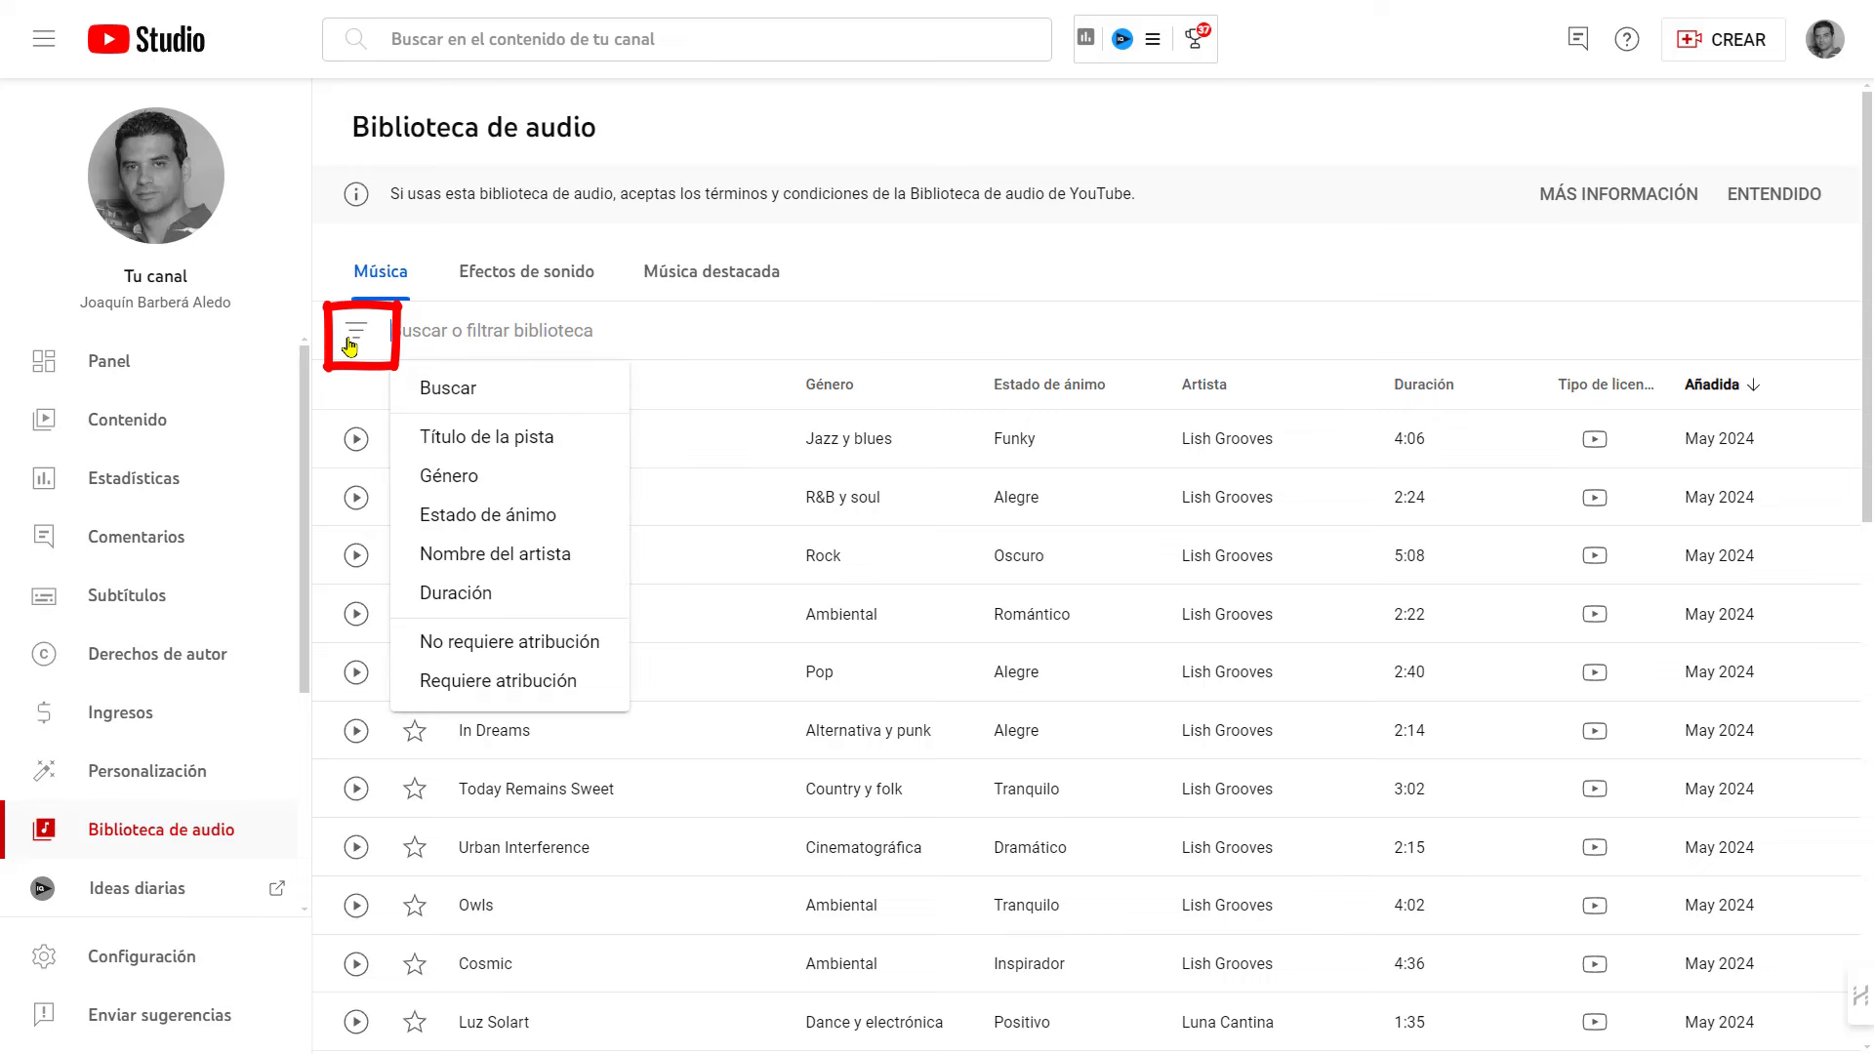
{"action": "left_click", "coordinate": [495, 478]}
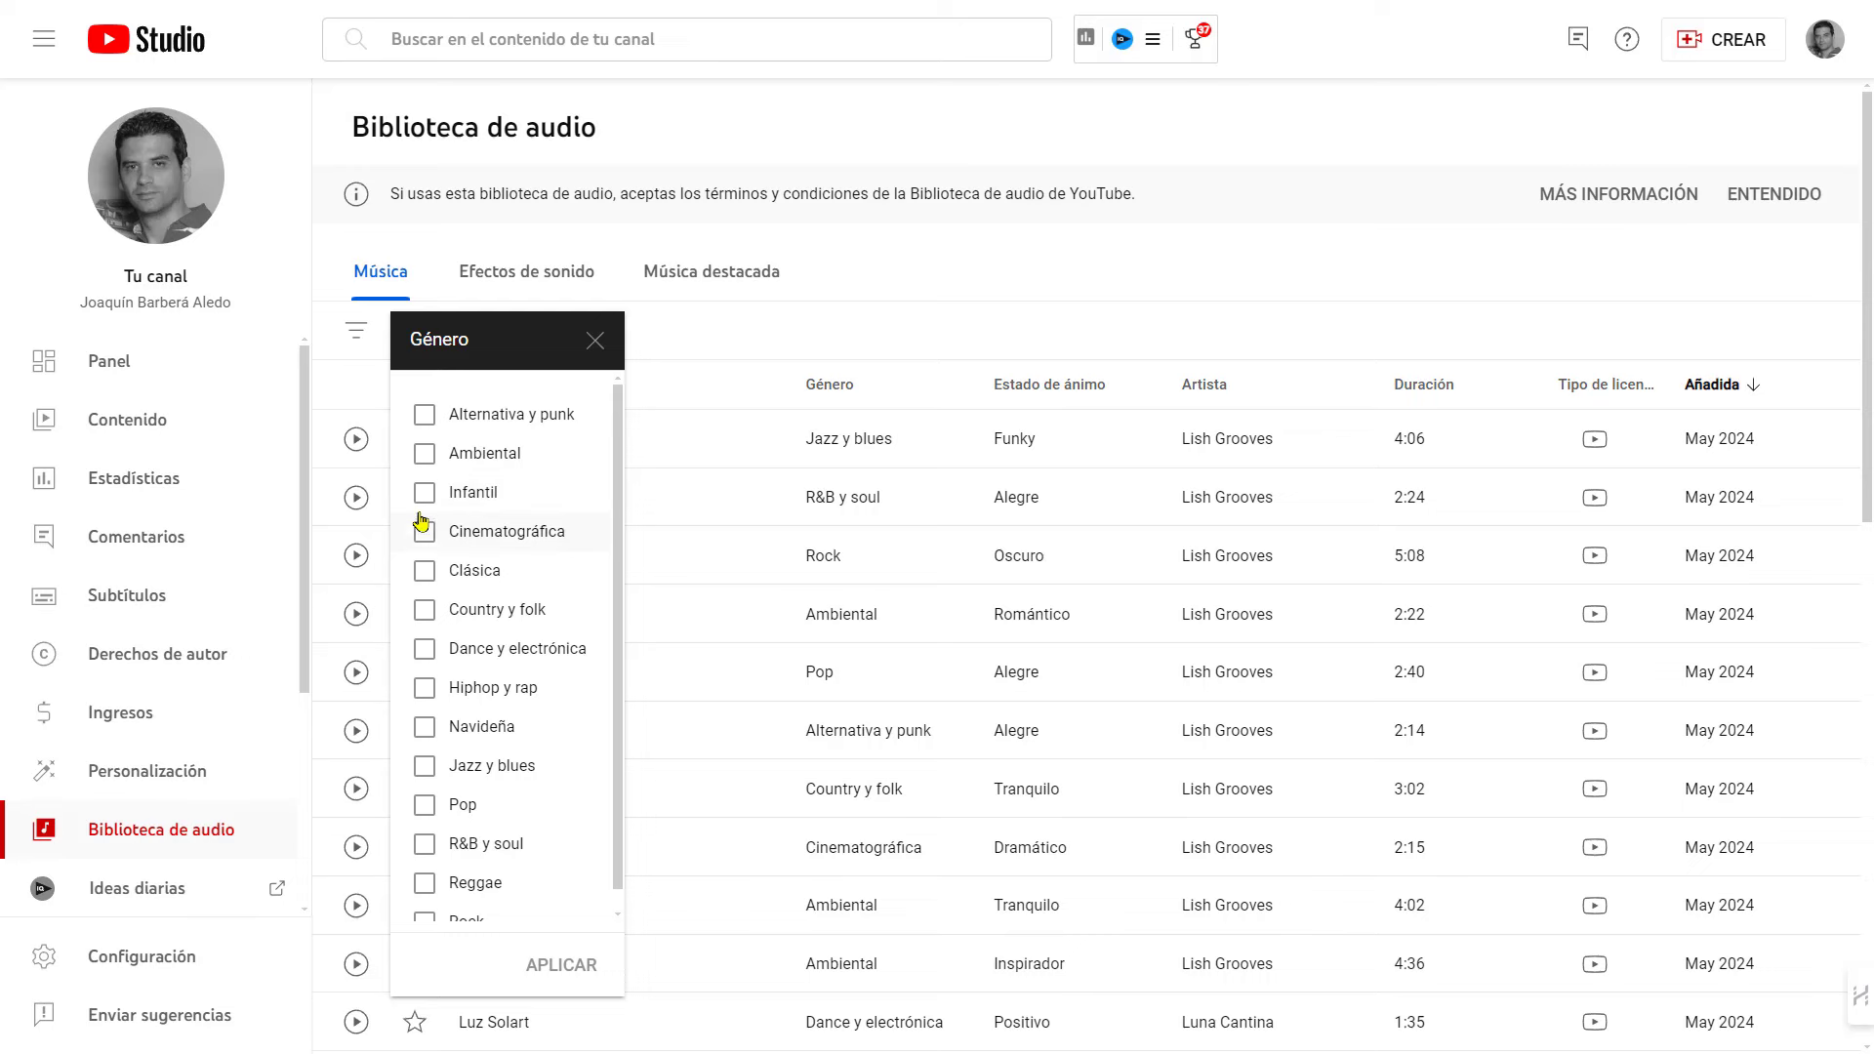
{"action": "left_click", "coordinate": [429, 543]}
{"action": "left_click", "coordinate": [539, 965]}
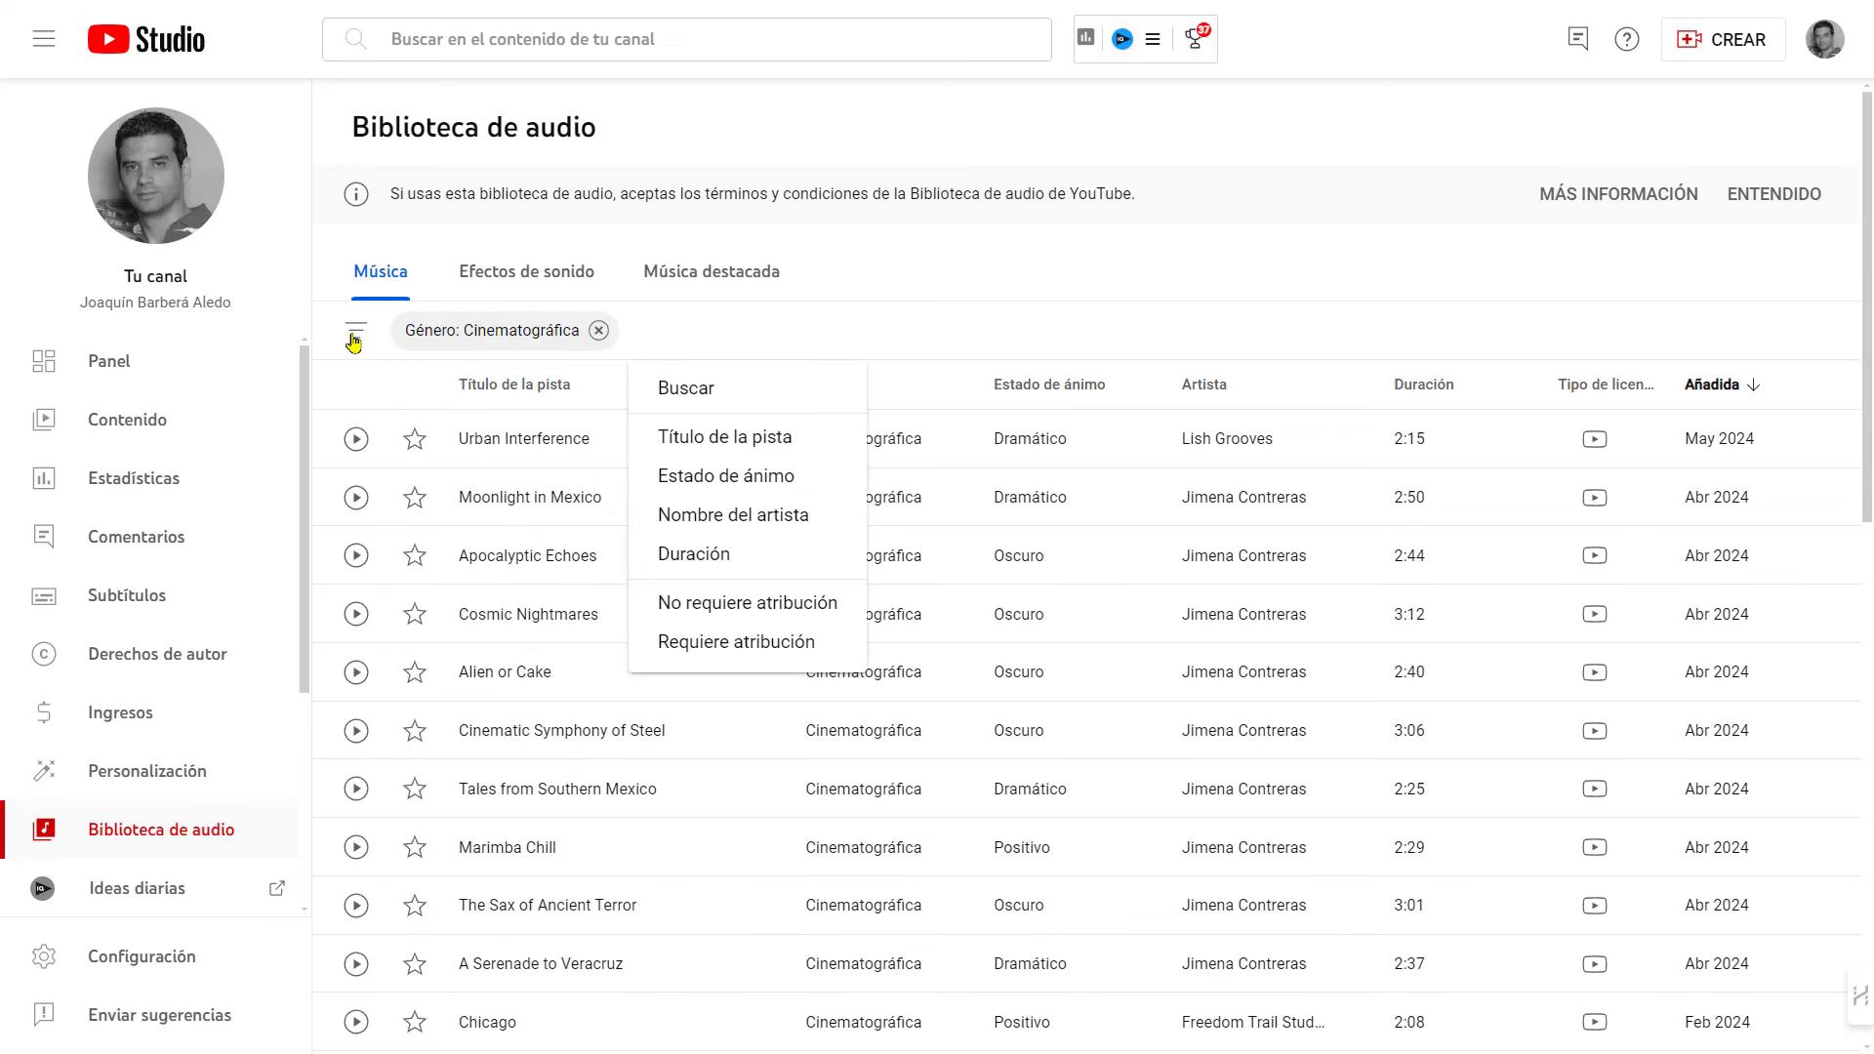
- Add the mood filter Positivo to the cinematic tracks and browse the filtered list
{"action": "left_click", "coordinate": [721, 488]}
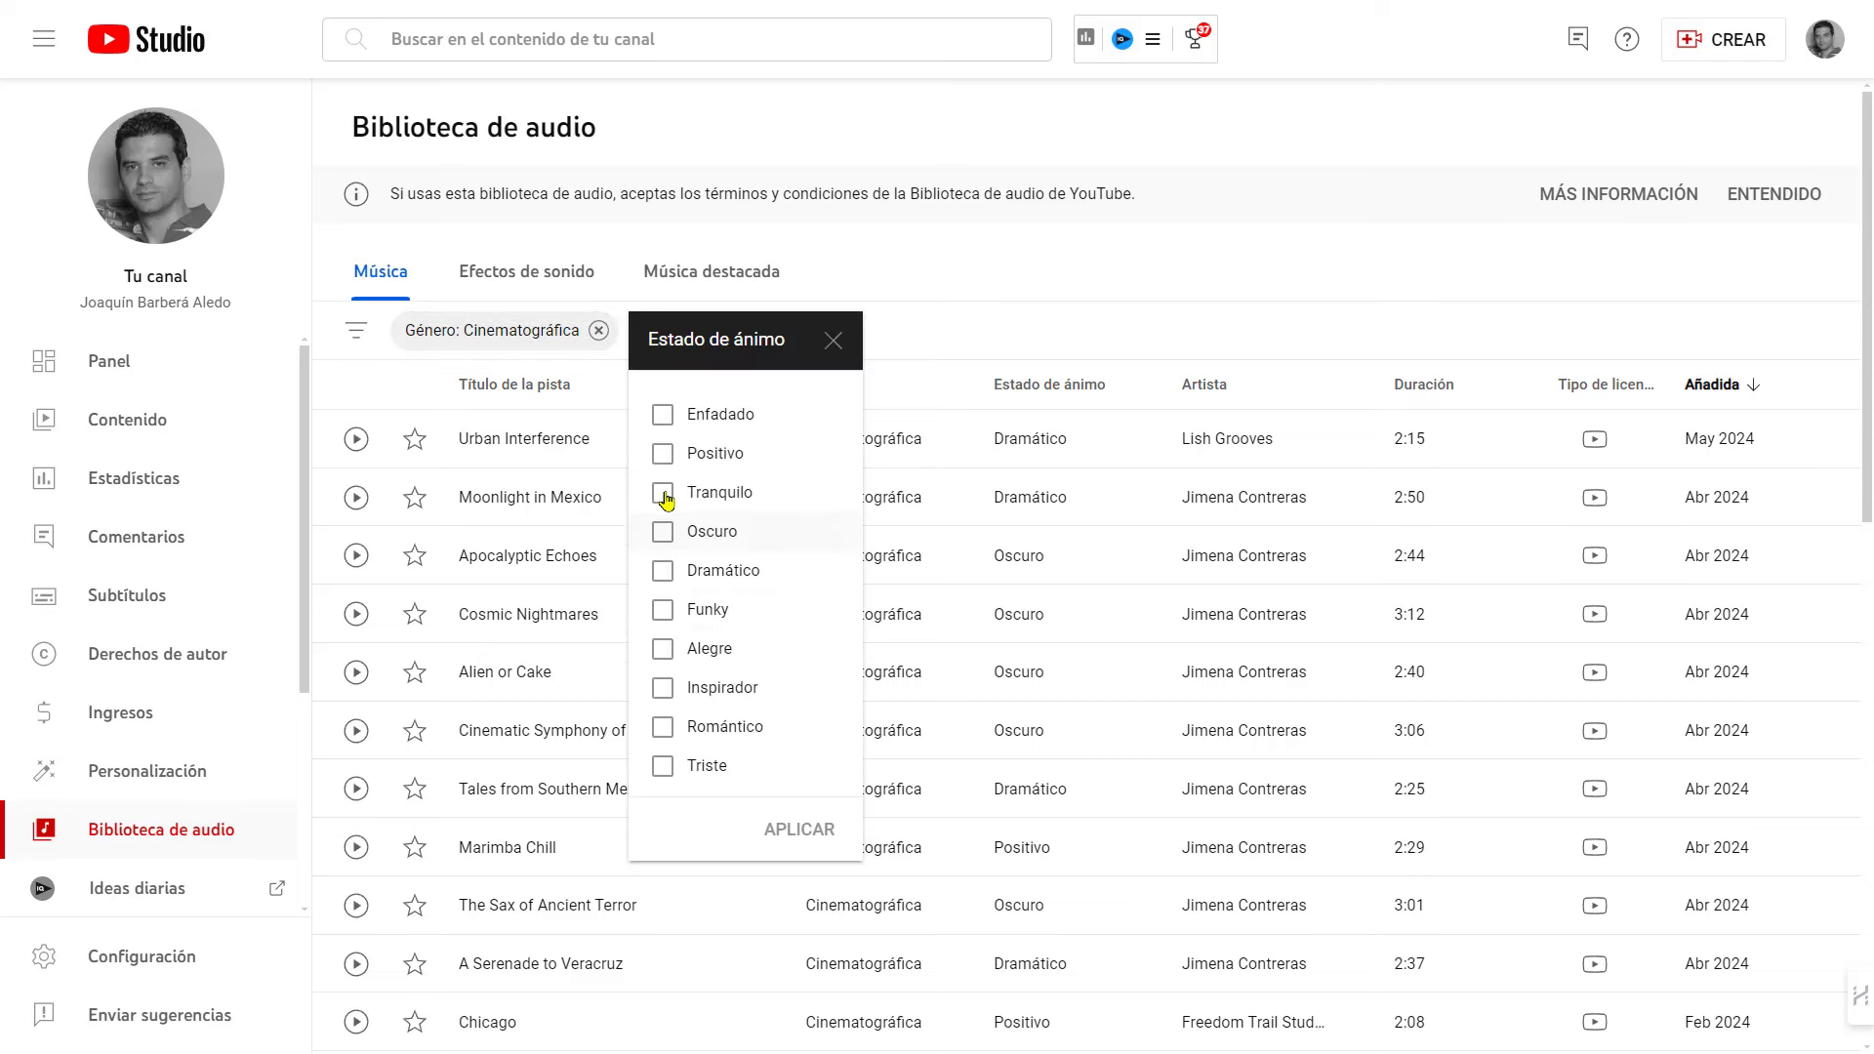
{"action": "left_click", "coordinate": [664, 454]}
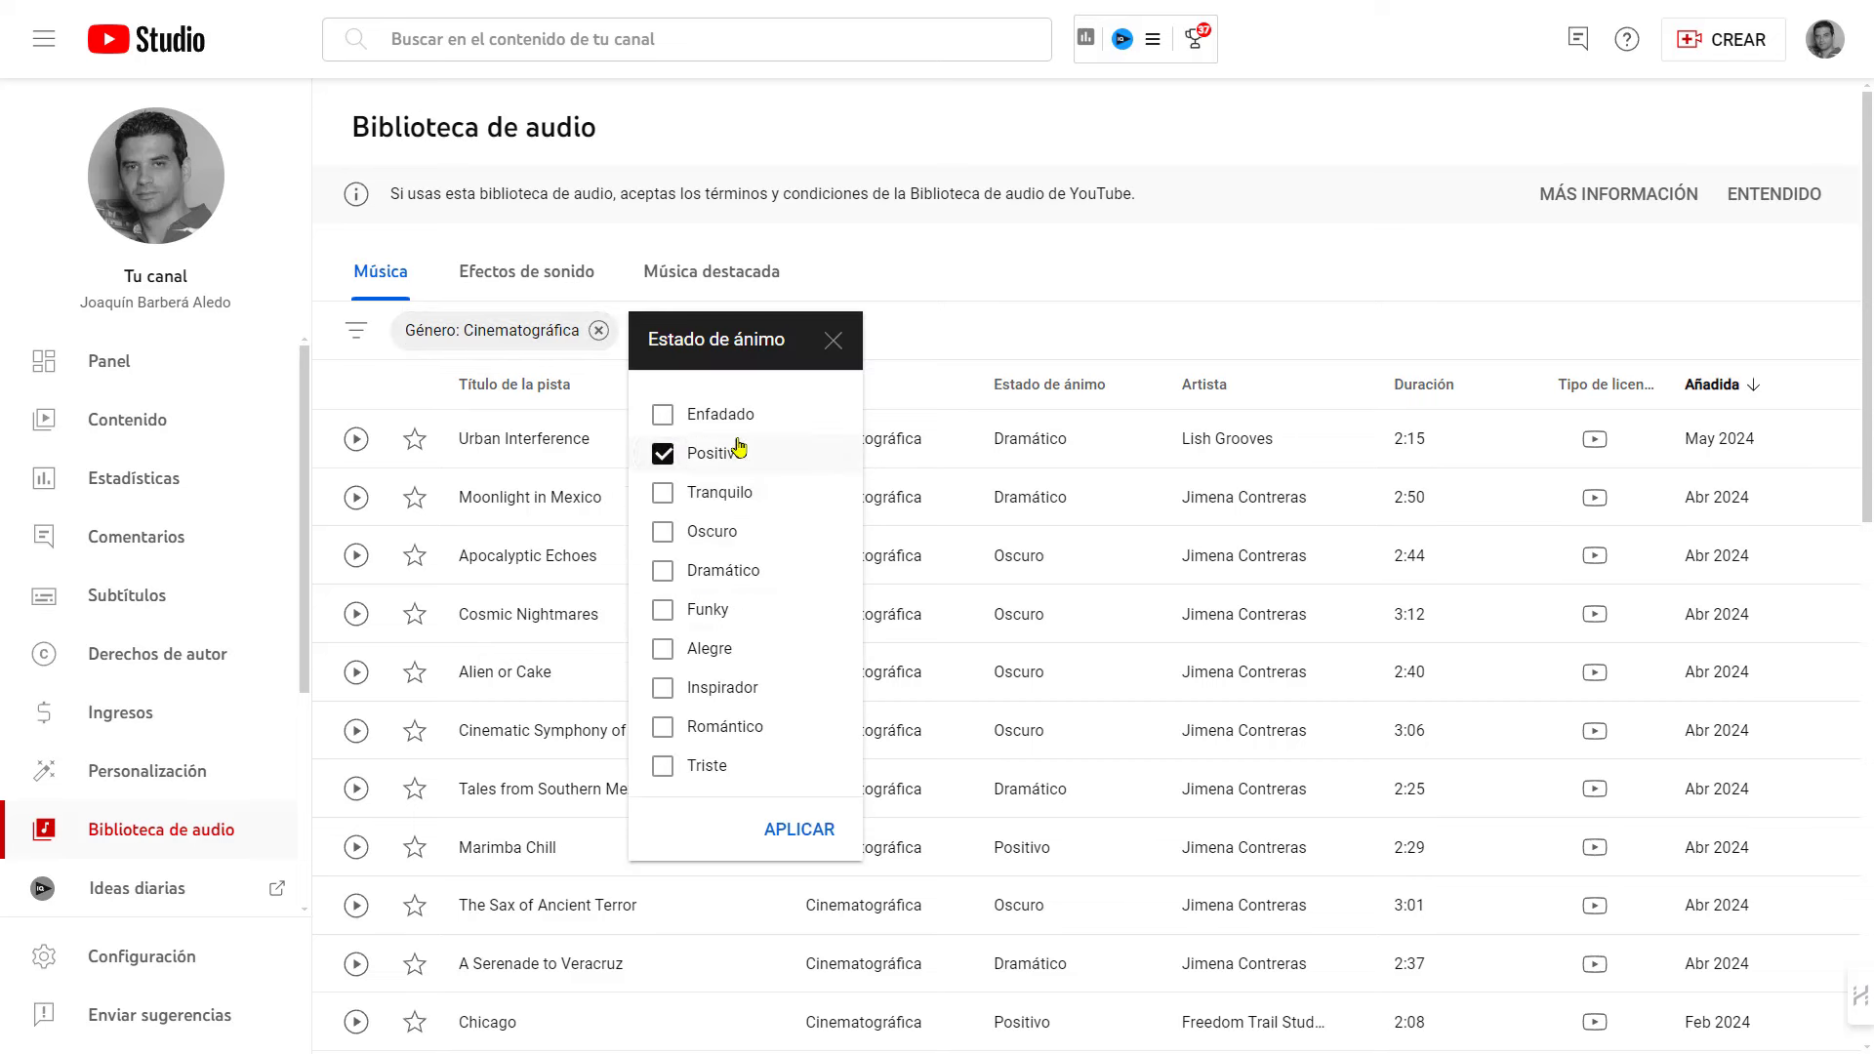
{"action": "left_click", "coordinate": [799, 839]}
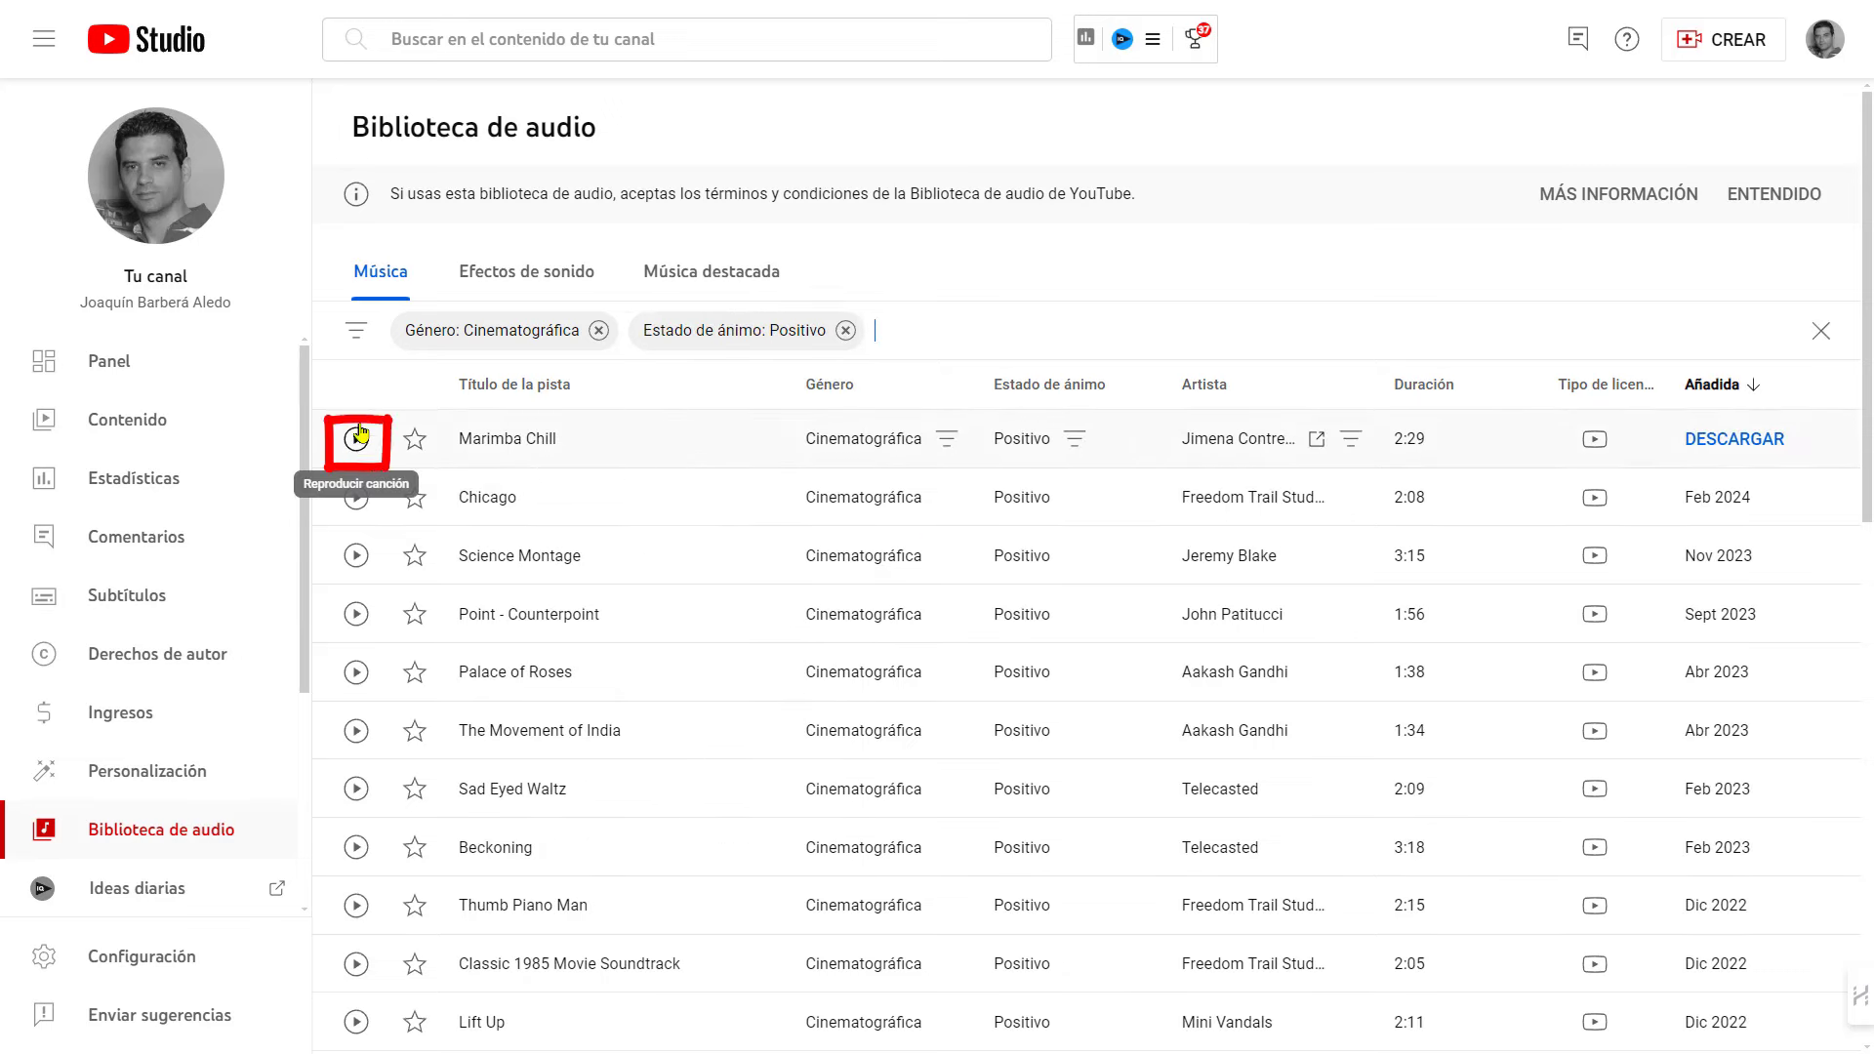
{"action": "scroll", "coordinate": [355, 498], "scroll_direction": "down", "scroll_amount": 4}
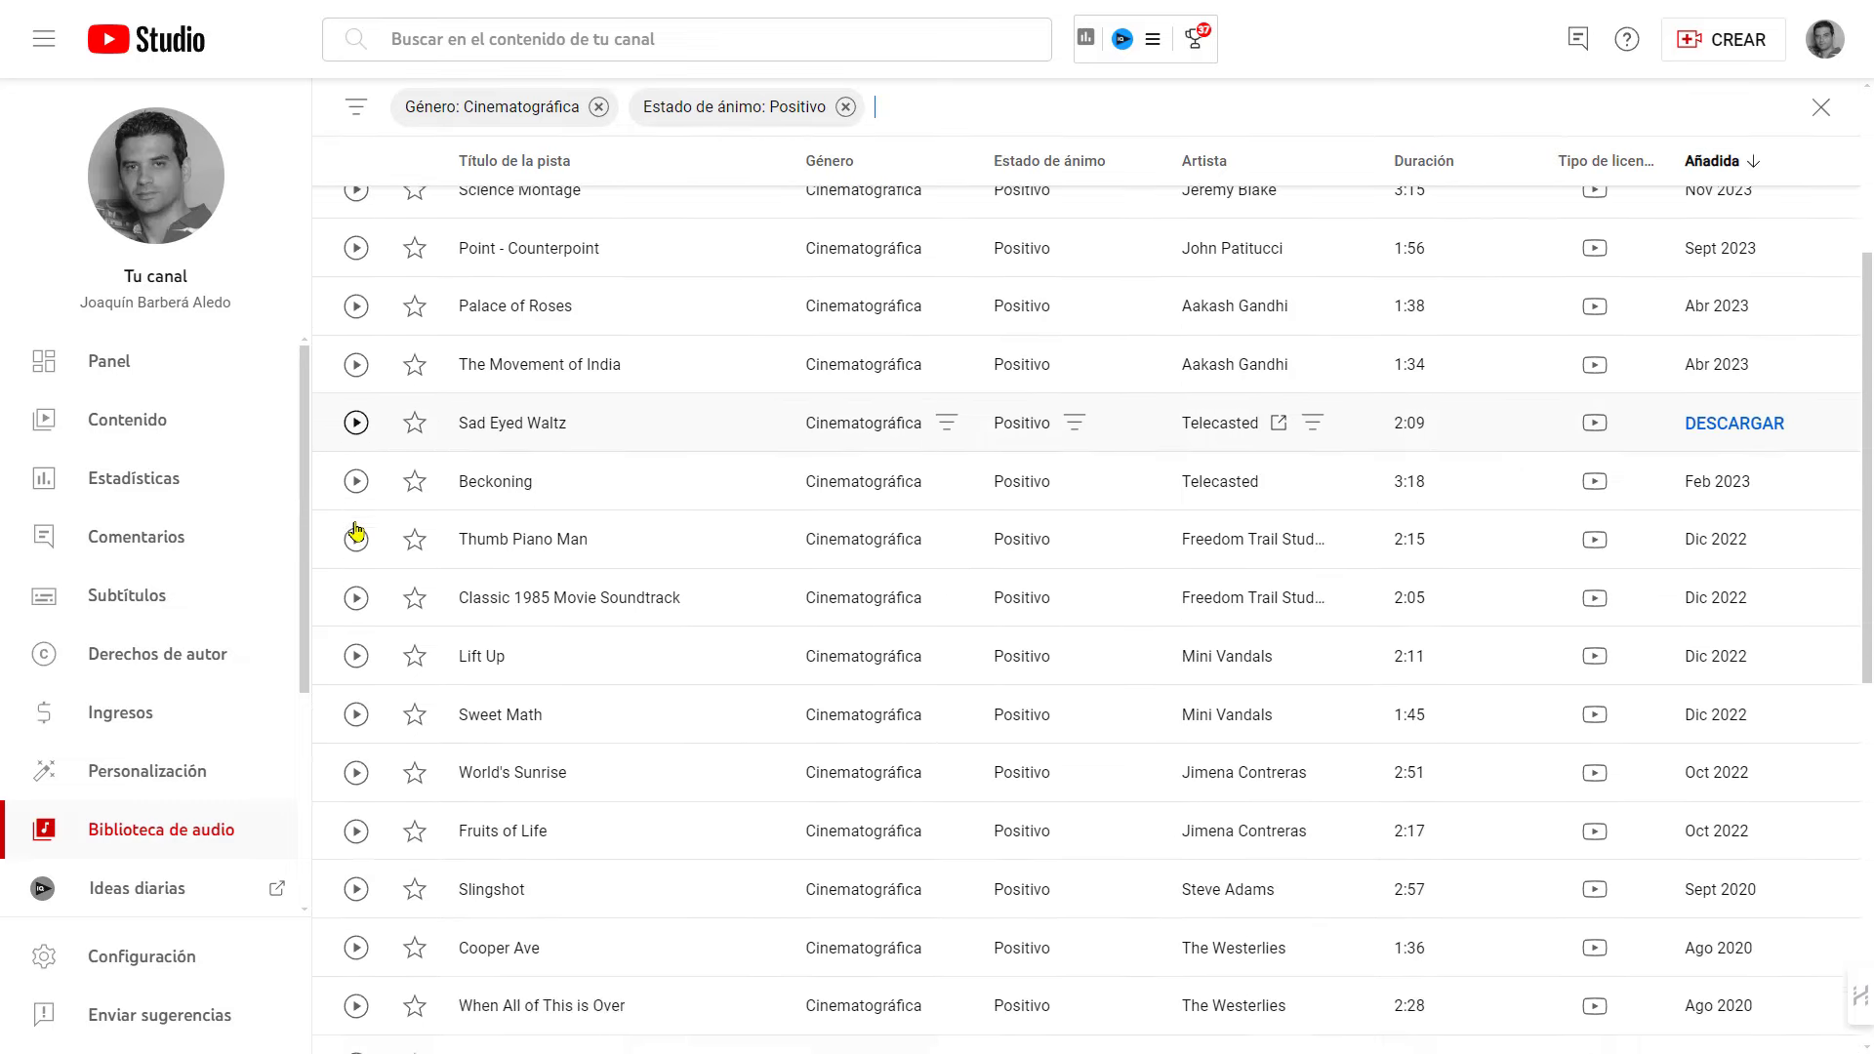
{"action": "scroll", "coordinate": [357, 532], "scroll_direction": "up", "scroll_amount": 4}
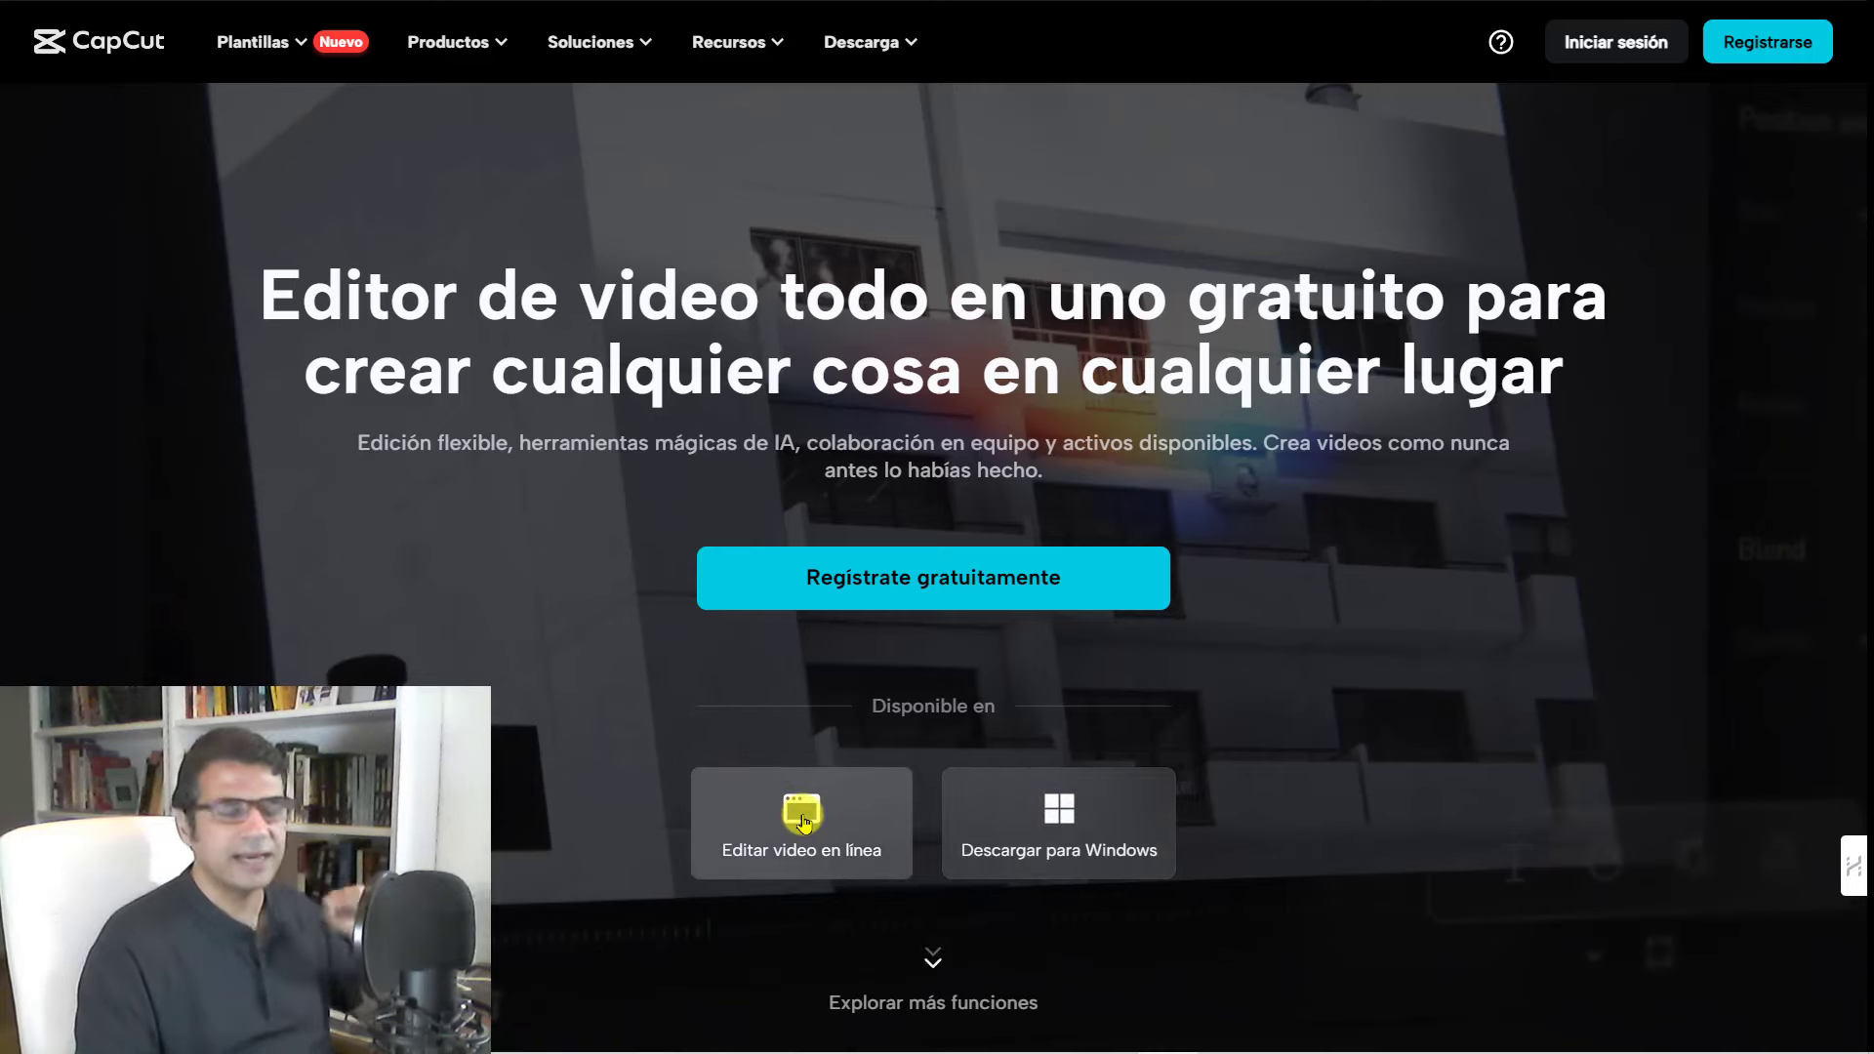
- Switch to CapCut, open its online video editor and enlarge the timeline area
{"action": "left_click", "coordinate": [804, 823]}
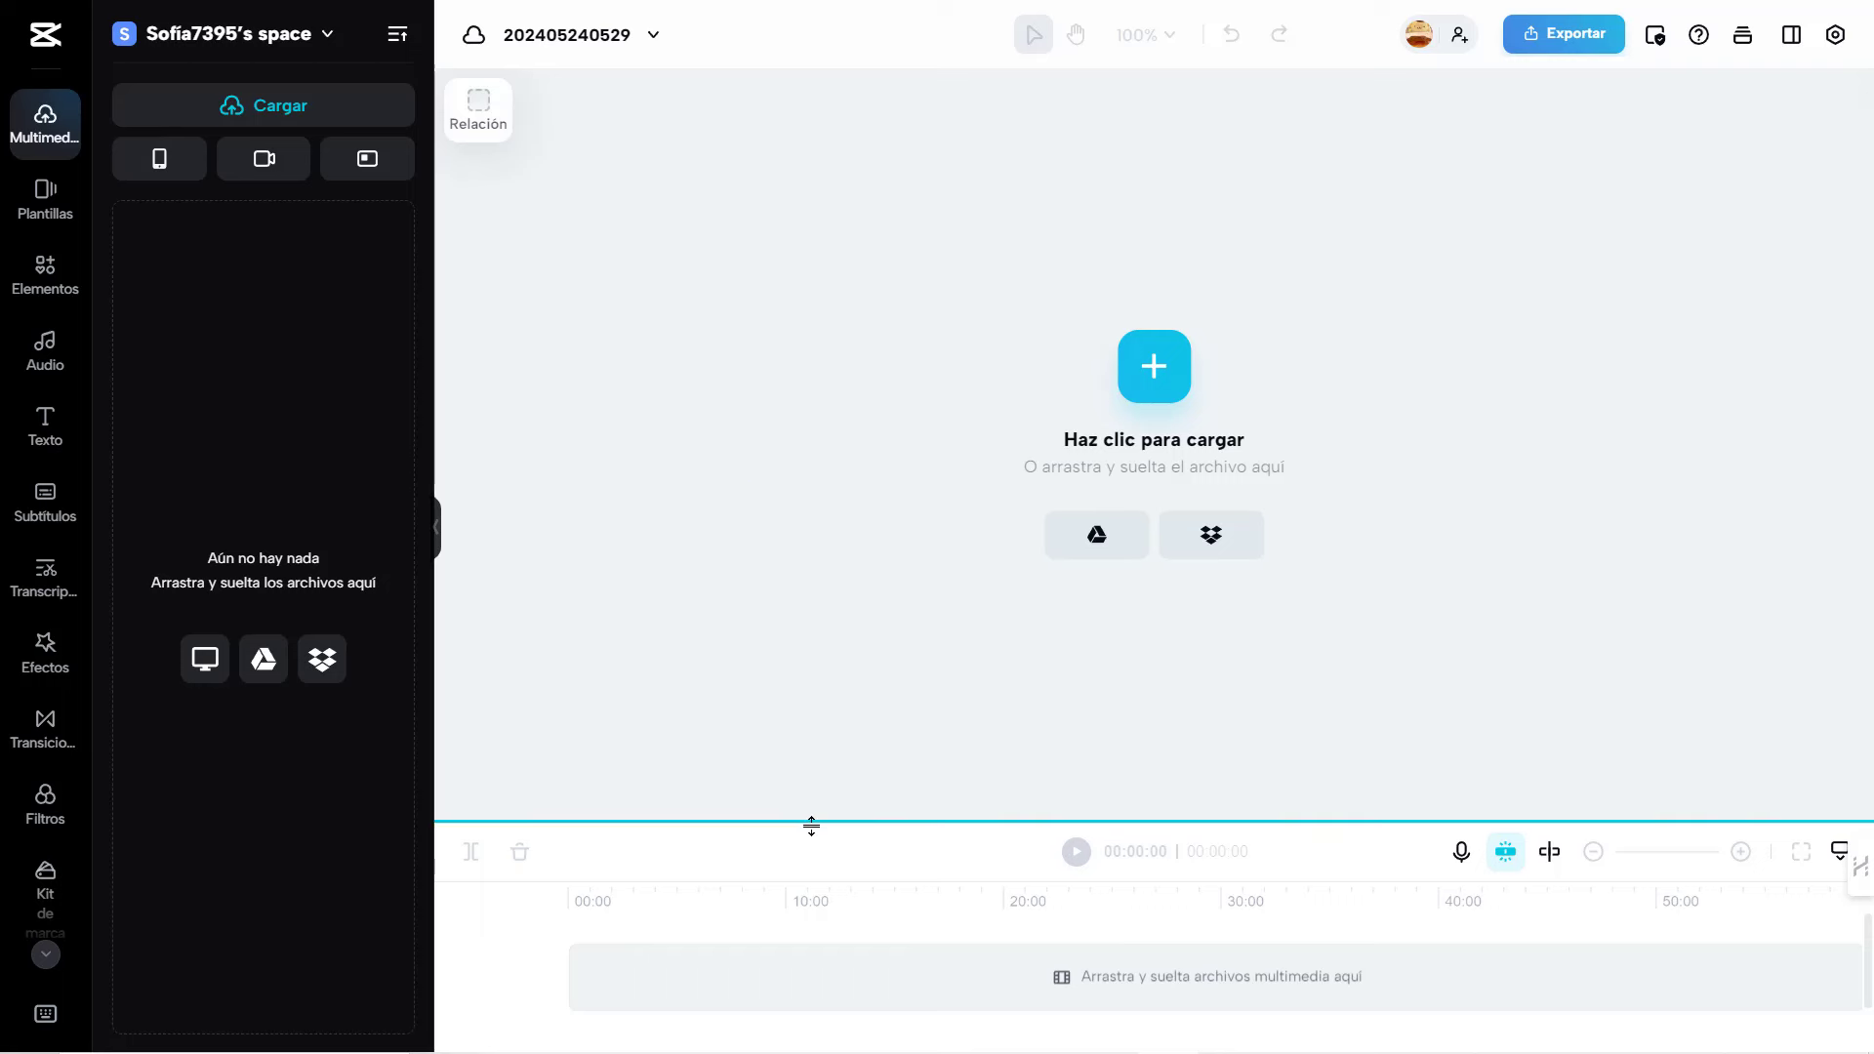
{"action": "left_click_drag", "start_coordinate": [811, 824], "coordinate": [829, 689]}
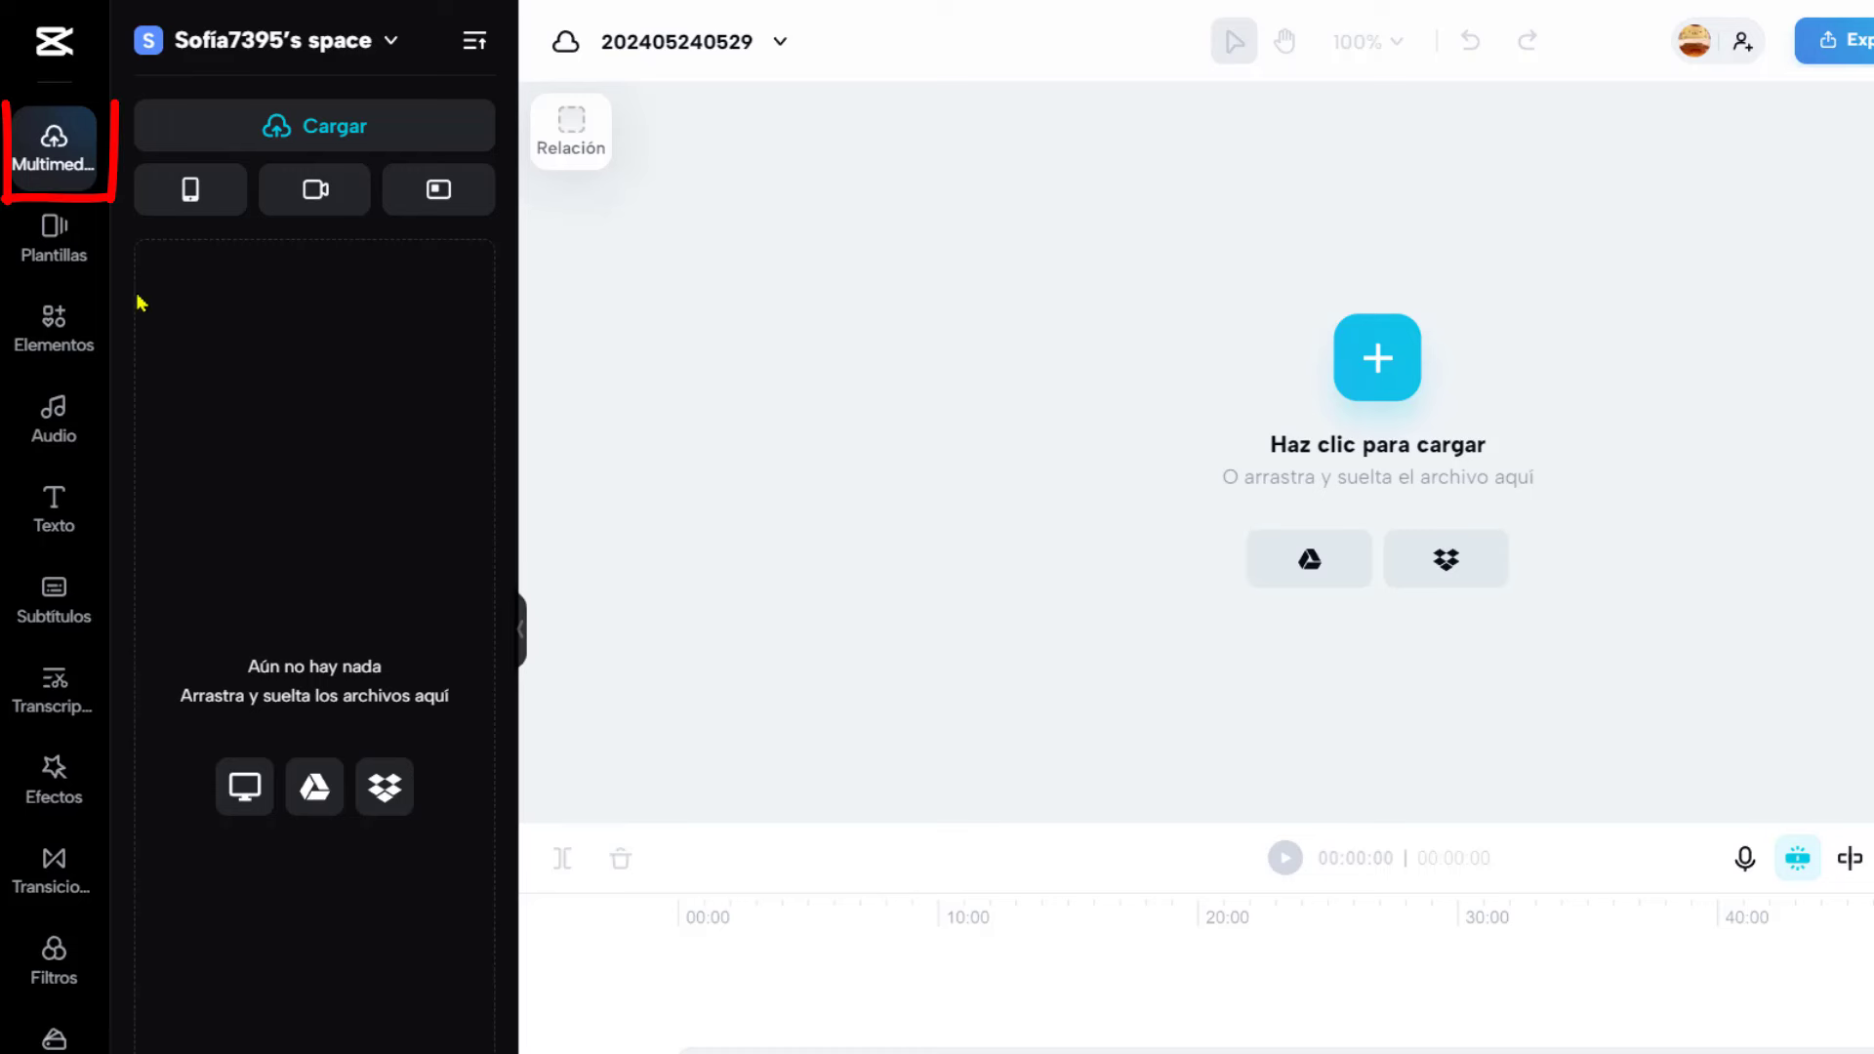
- Upload all the Jesus and shepherd images from the imagenes folder to the project's media
{"action": "left_click", "coordinate": [32, 185]}
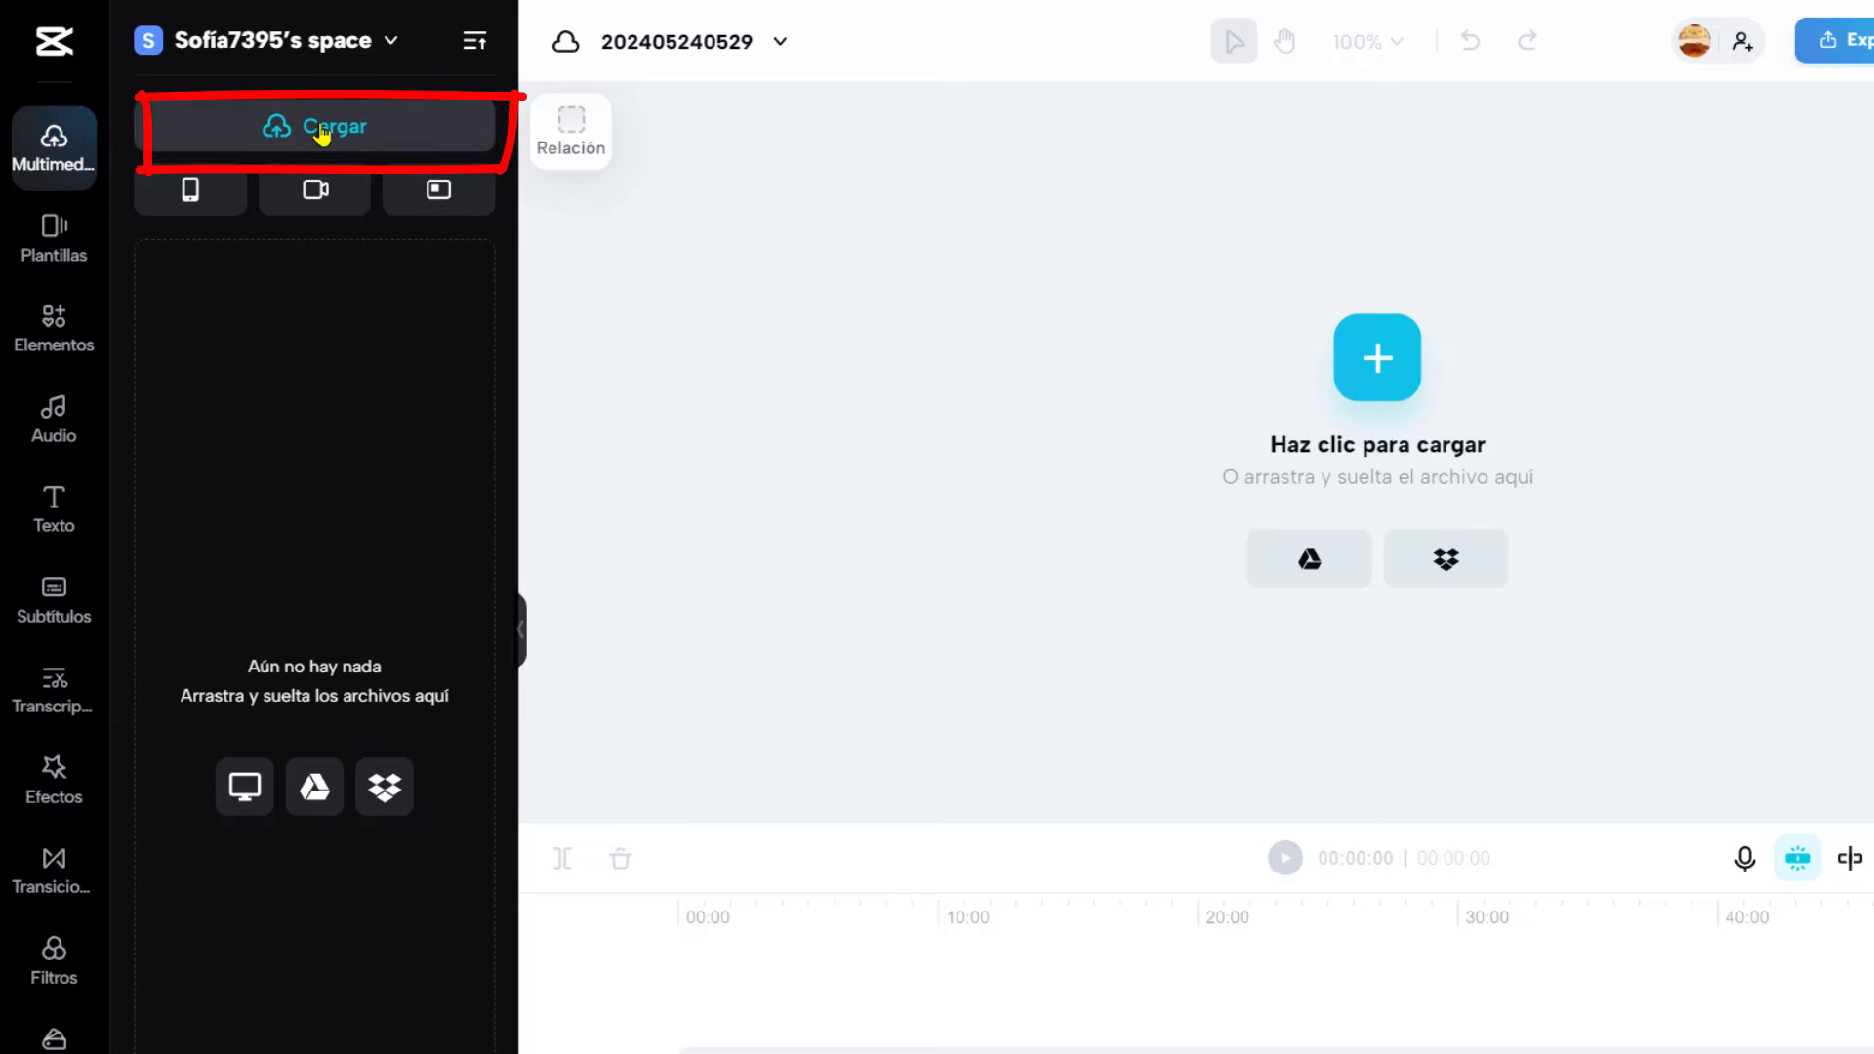
{"action": "mouse_move", "coordinate": [322, 132]}
{"action": "left_click", "coordinate": [281, 226]}
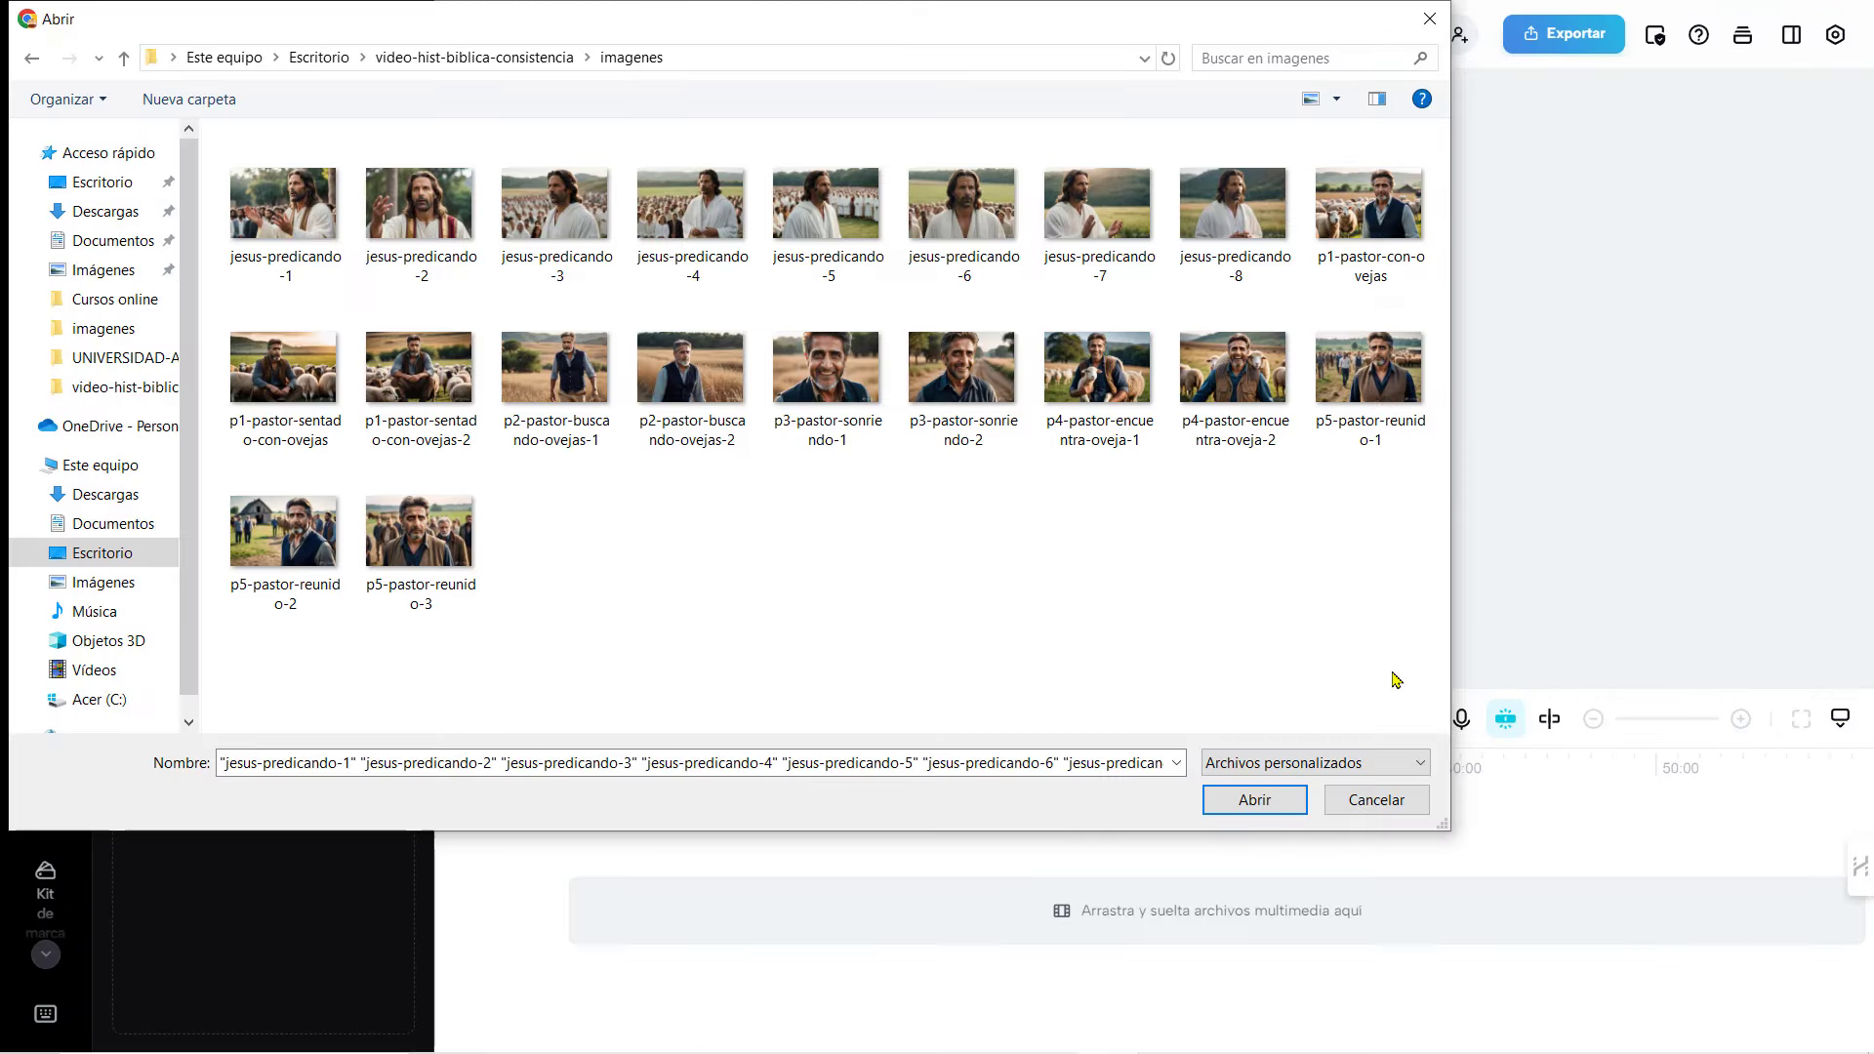
{"action": "left_click_drag", "start_coordinate": [1393, 674], "coordinate": [287, 242]}
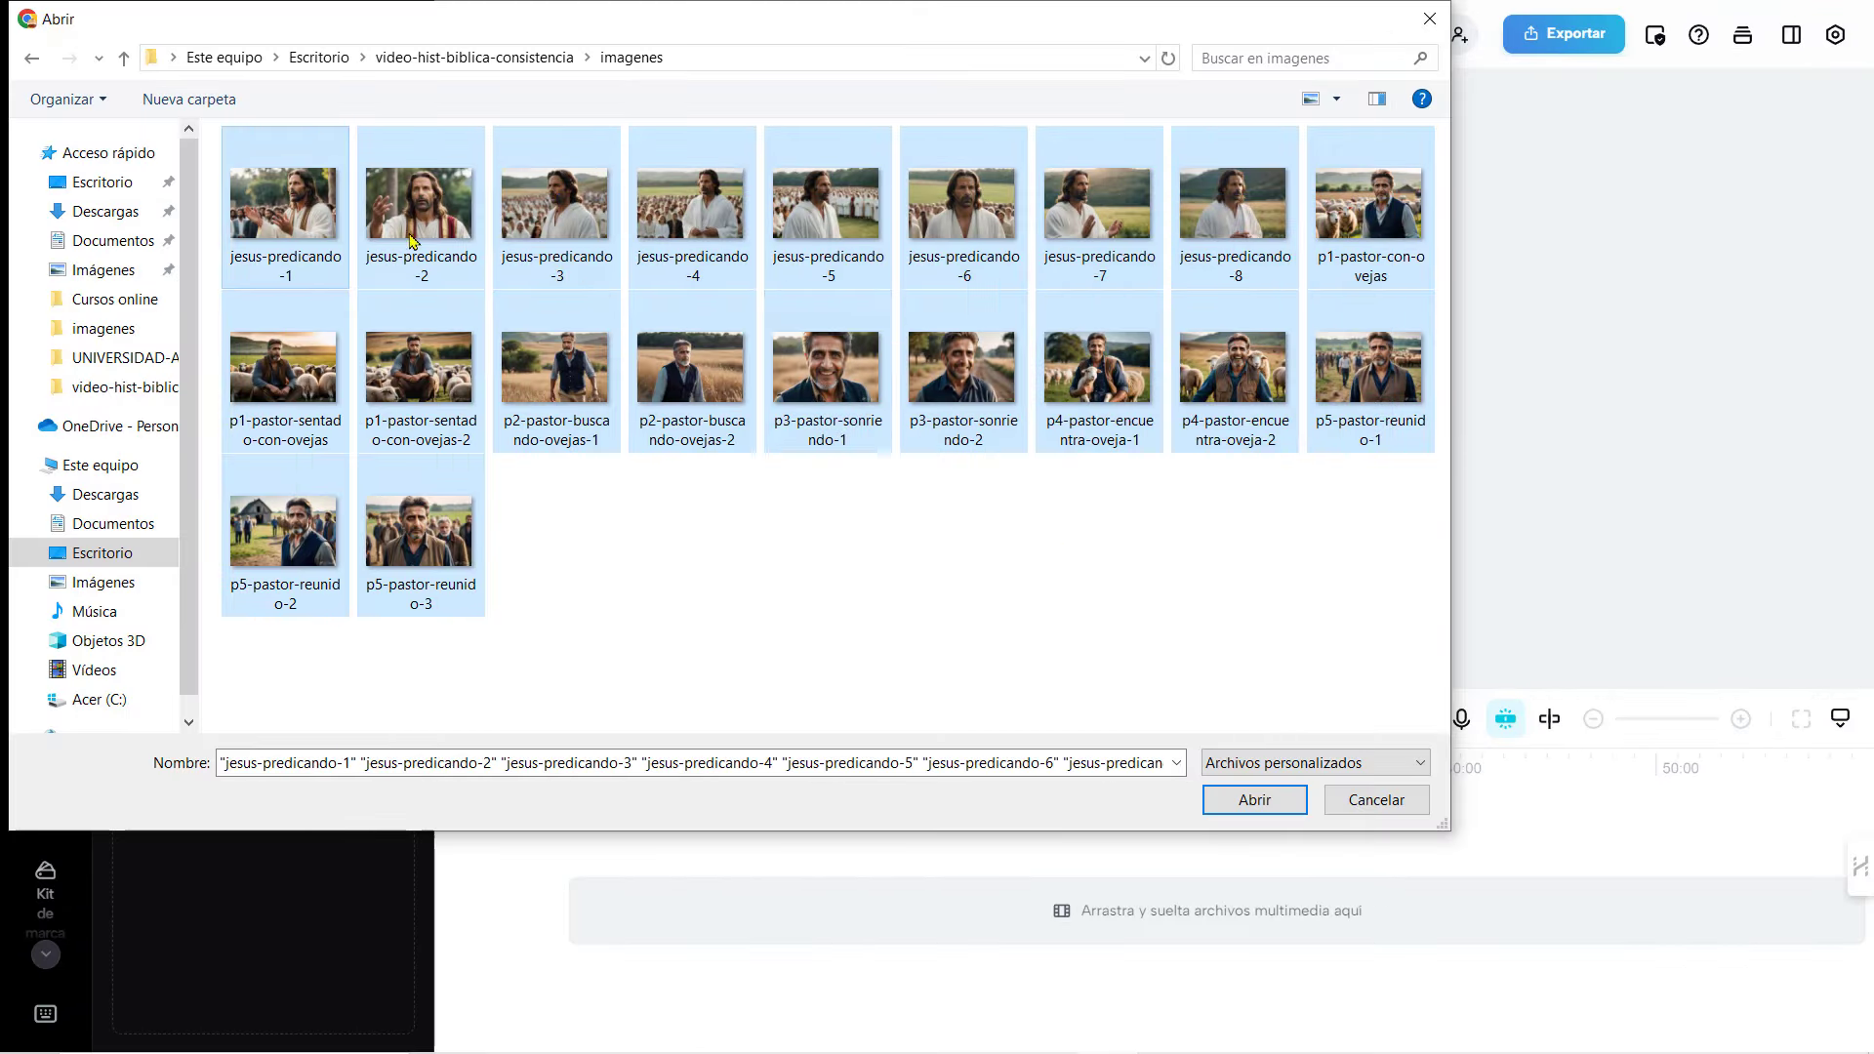
{"action": "left_click", "coordinate": [1254, 801]}
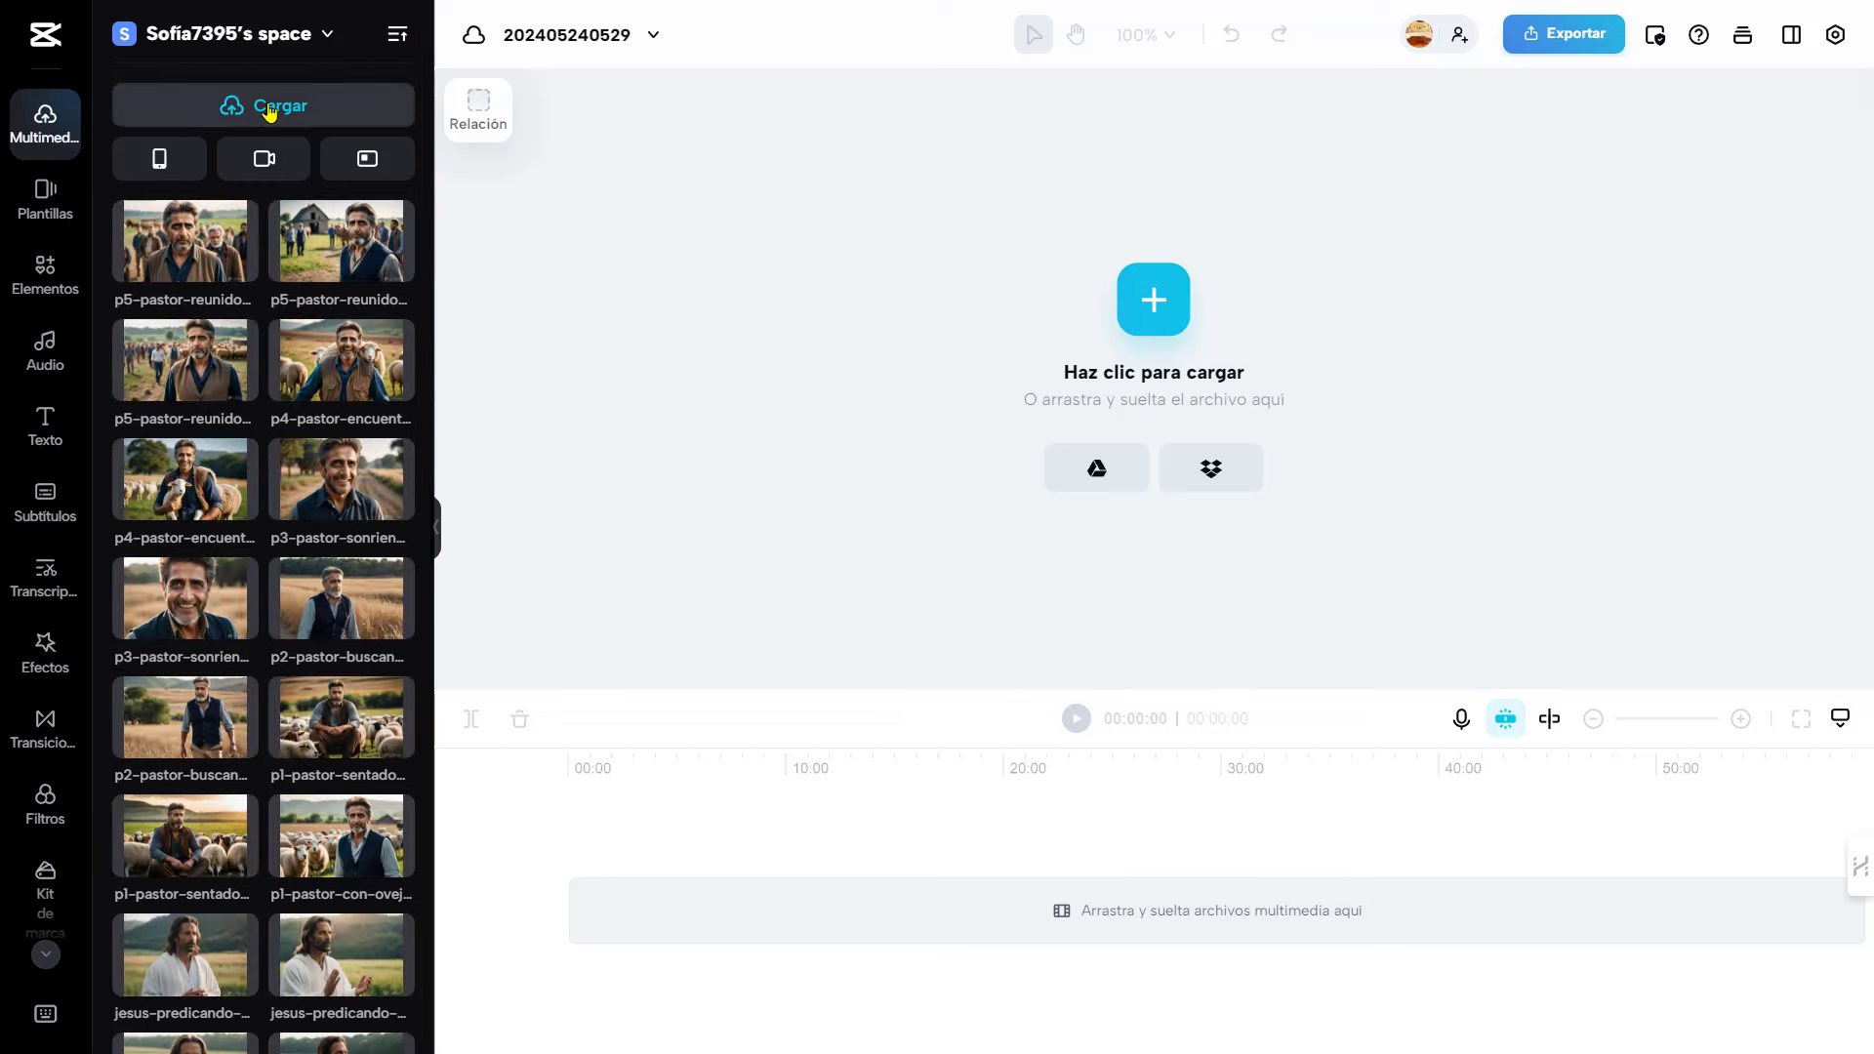
- Upload the voice-over file voz-off-parabola-pastor from the video-hist-biblica-consistencia folder
{"action": "mouse_move", "coordinate": [270, 109]}
{"action": "left_click", "coordinate": [232, 176]}
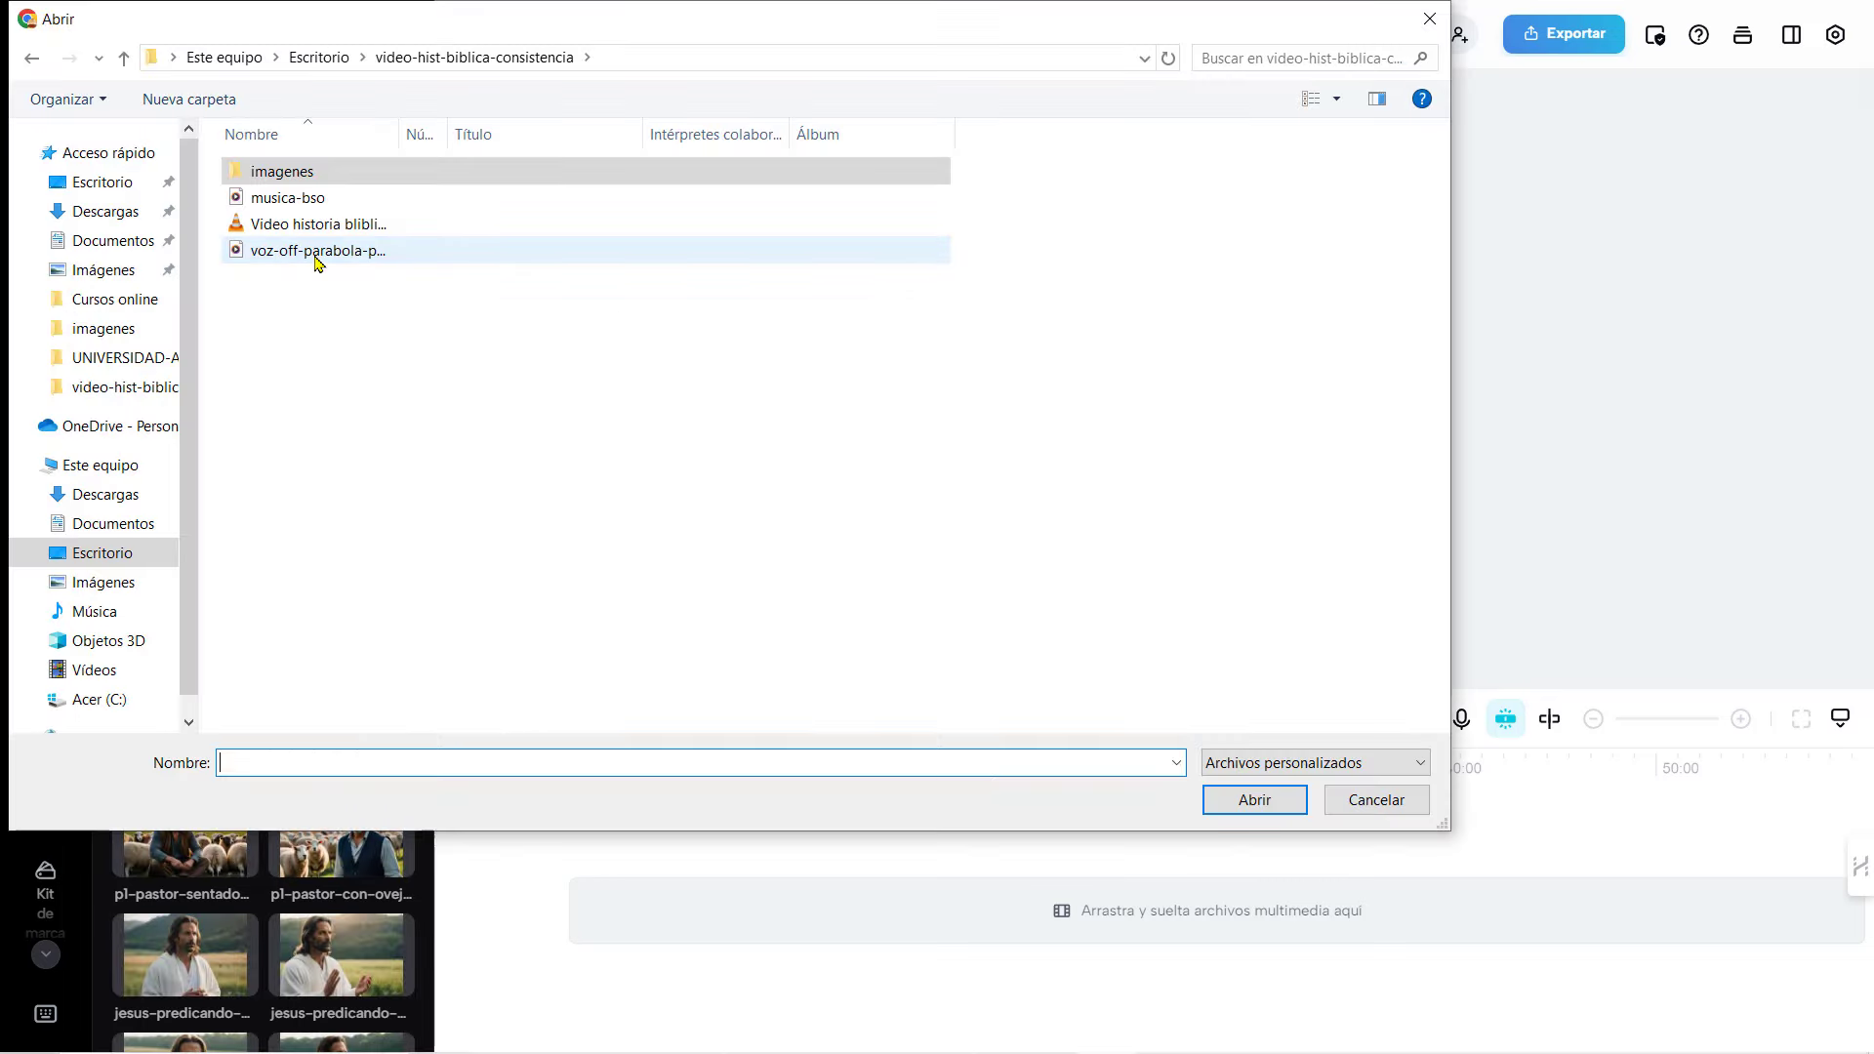
{"action": "left_click", "coordinate": [683, 250]}
{"action": "left_click", "coordinate": [1248, 800]}
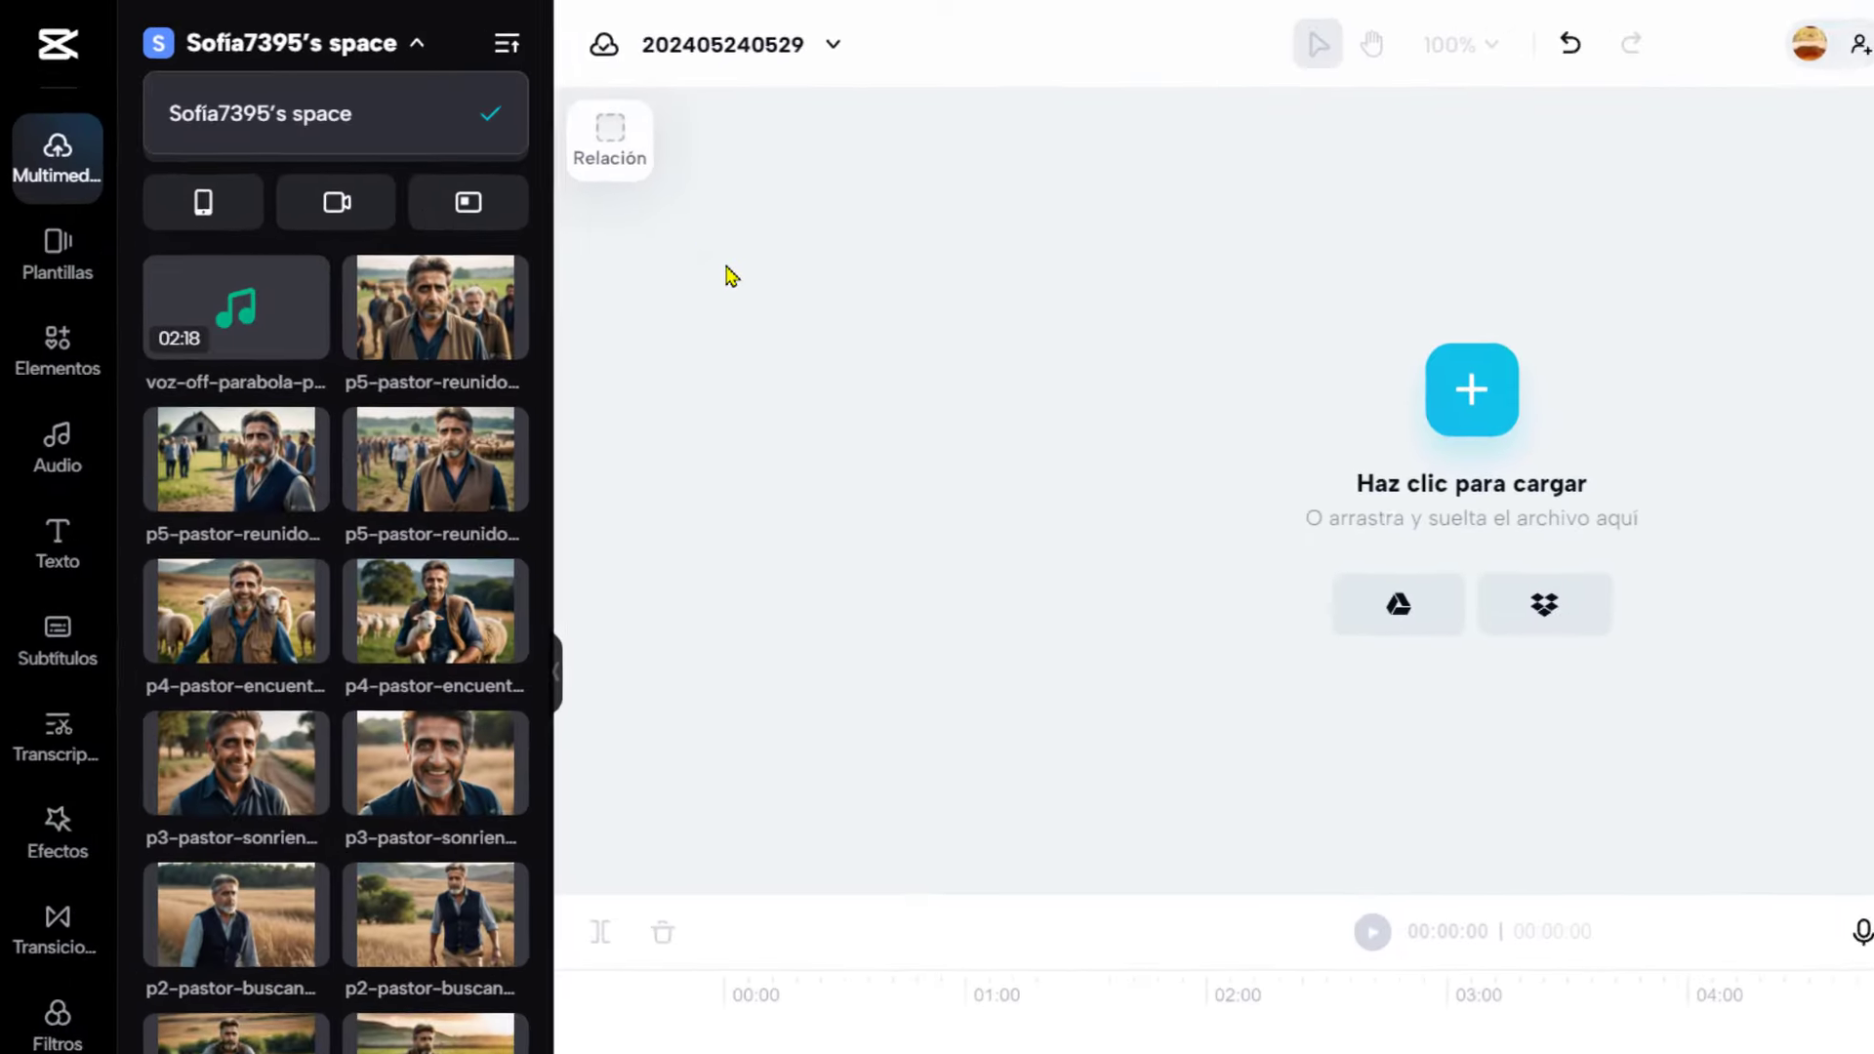
- Set the project's aspect ratio to 16:9
{"action": "left_click", "coordinate": [668, 159]}
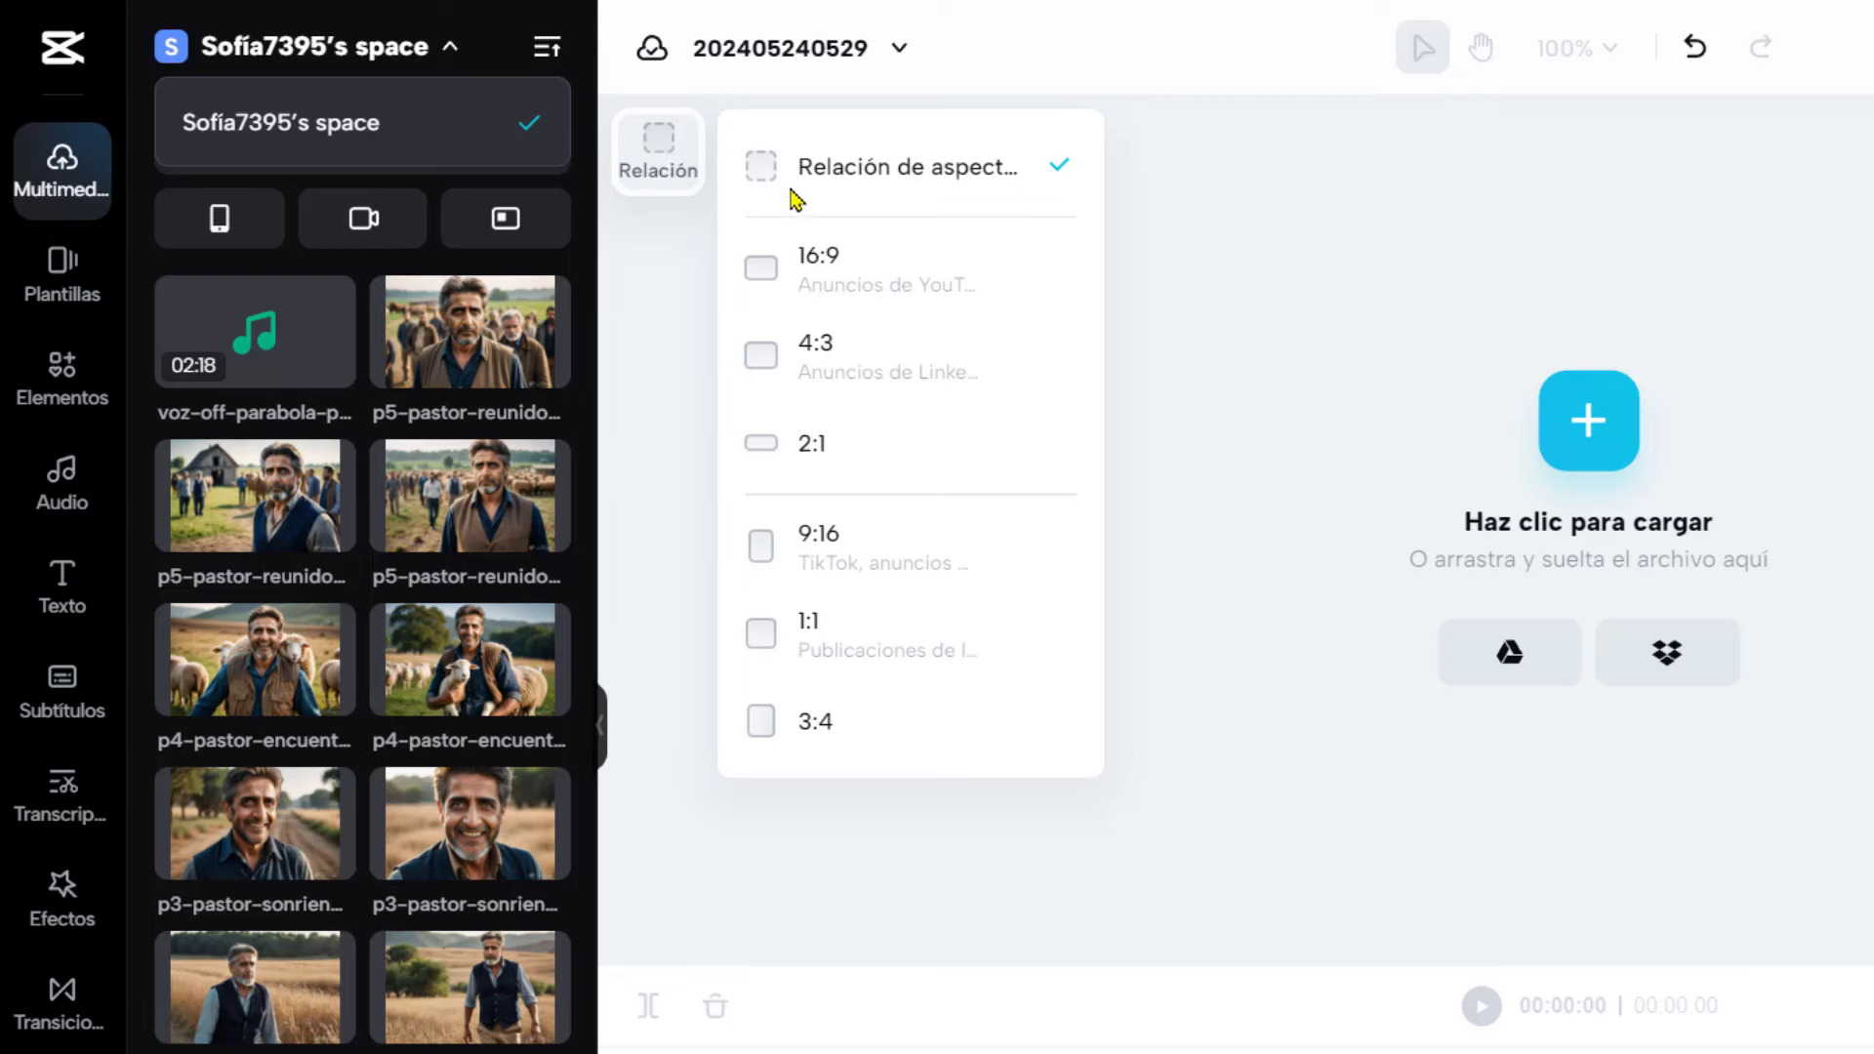
{"action": "left_click", "coordinate": [851, 280]}
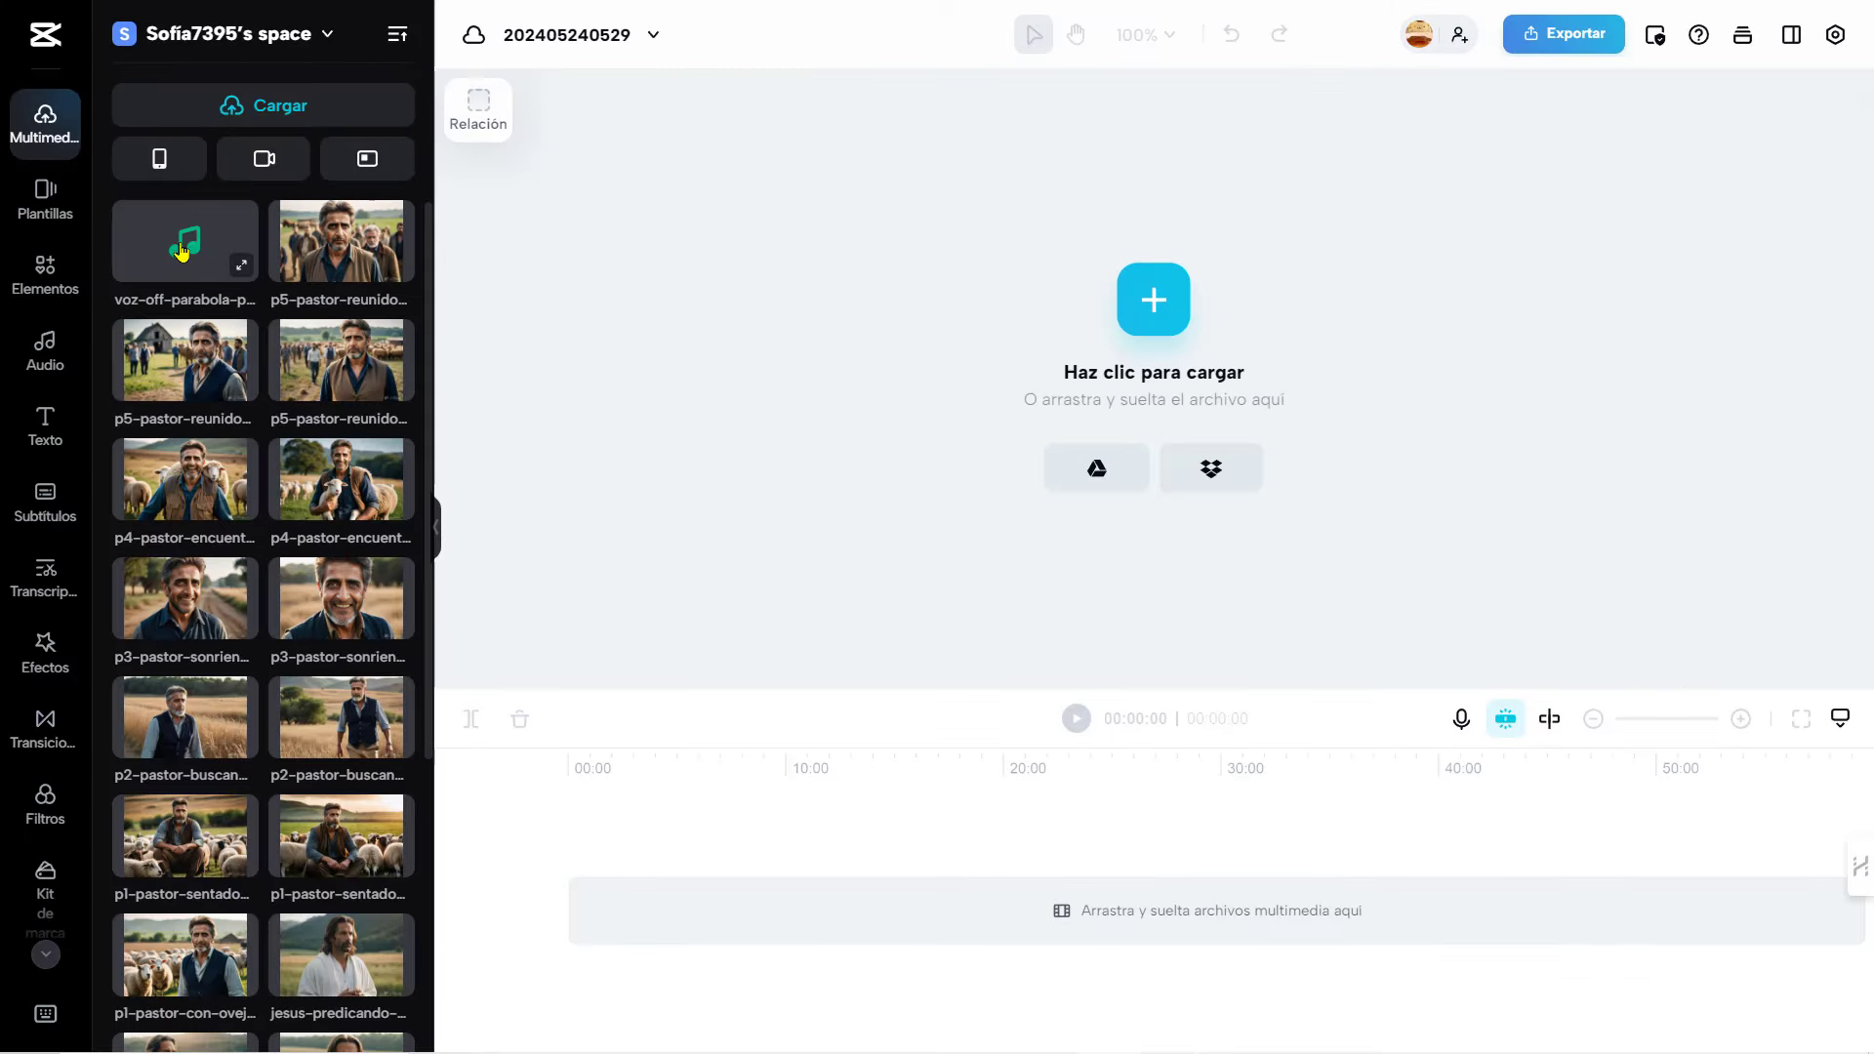
- Place the voz-off-parabola-pastor voice-over on the timeline and the p5-pastor-reunido-3 image at the start of the video track
{"action": "left_click_drag", "start_coordinate": [181, 251], "coordinate": [690, 964]}
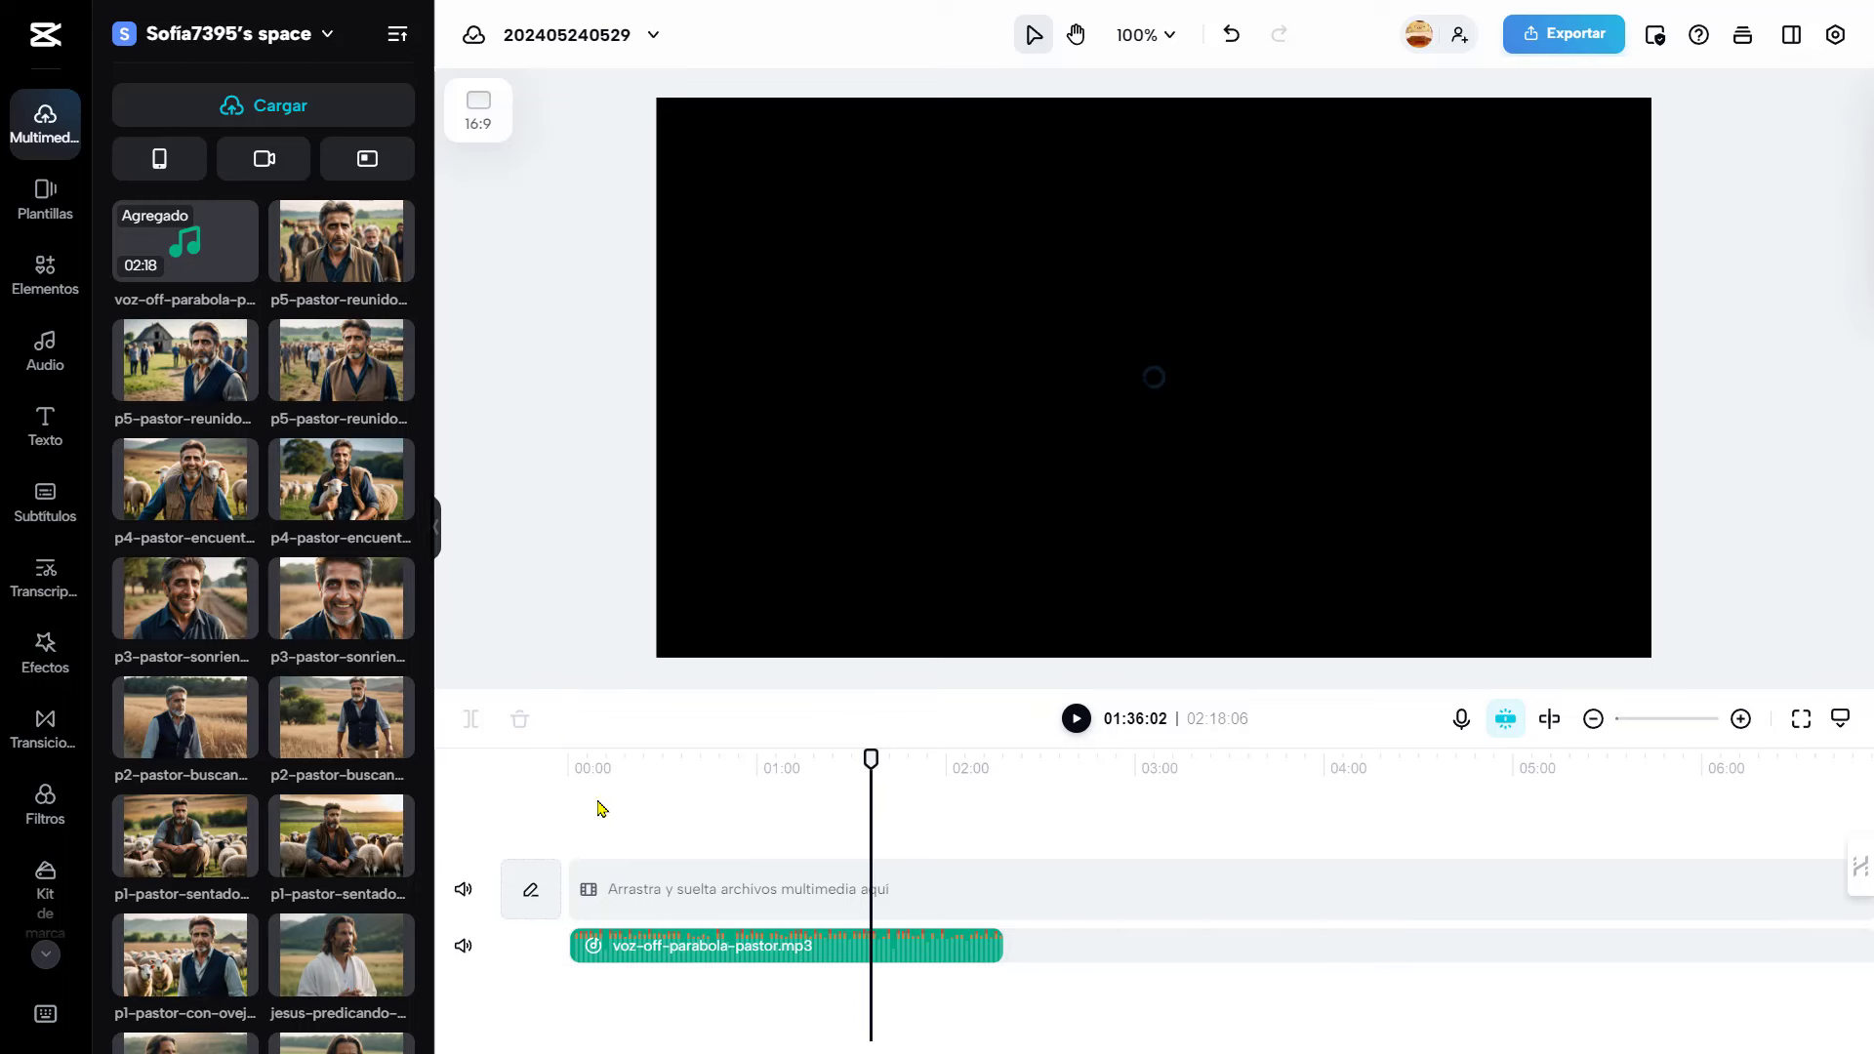
{"action": "left_click_drag", "start_coordinate": [601, 808], "coordinate": [580, 890]}
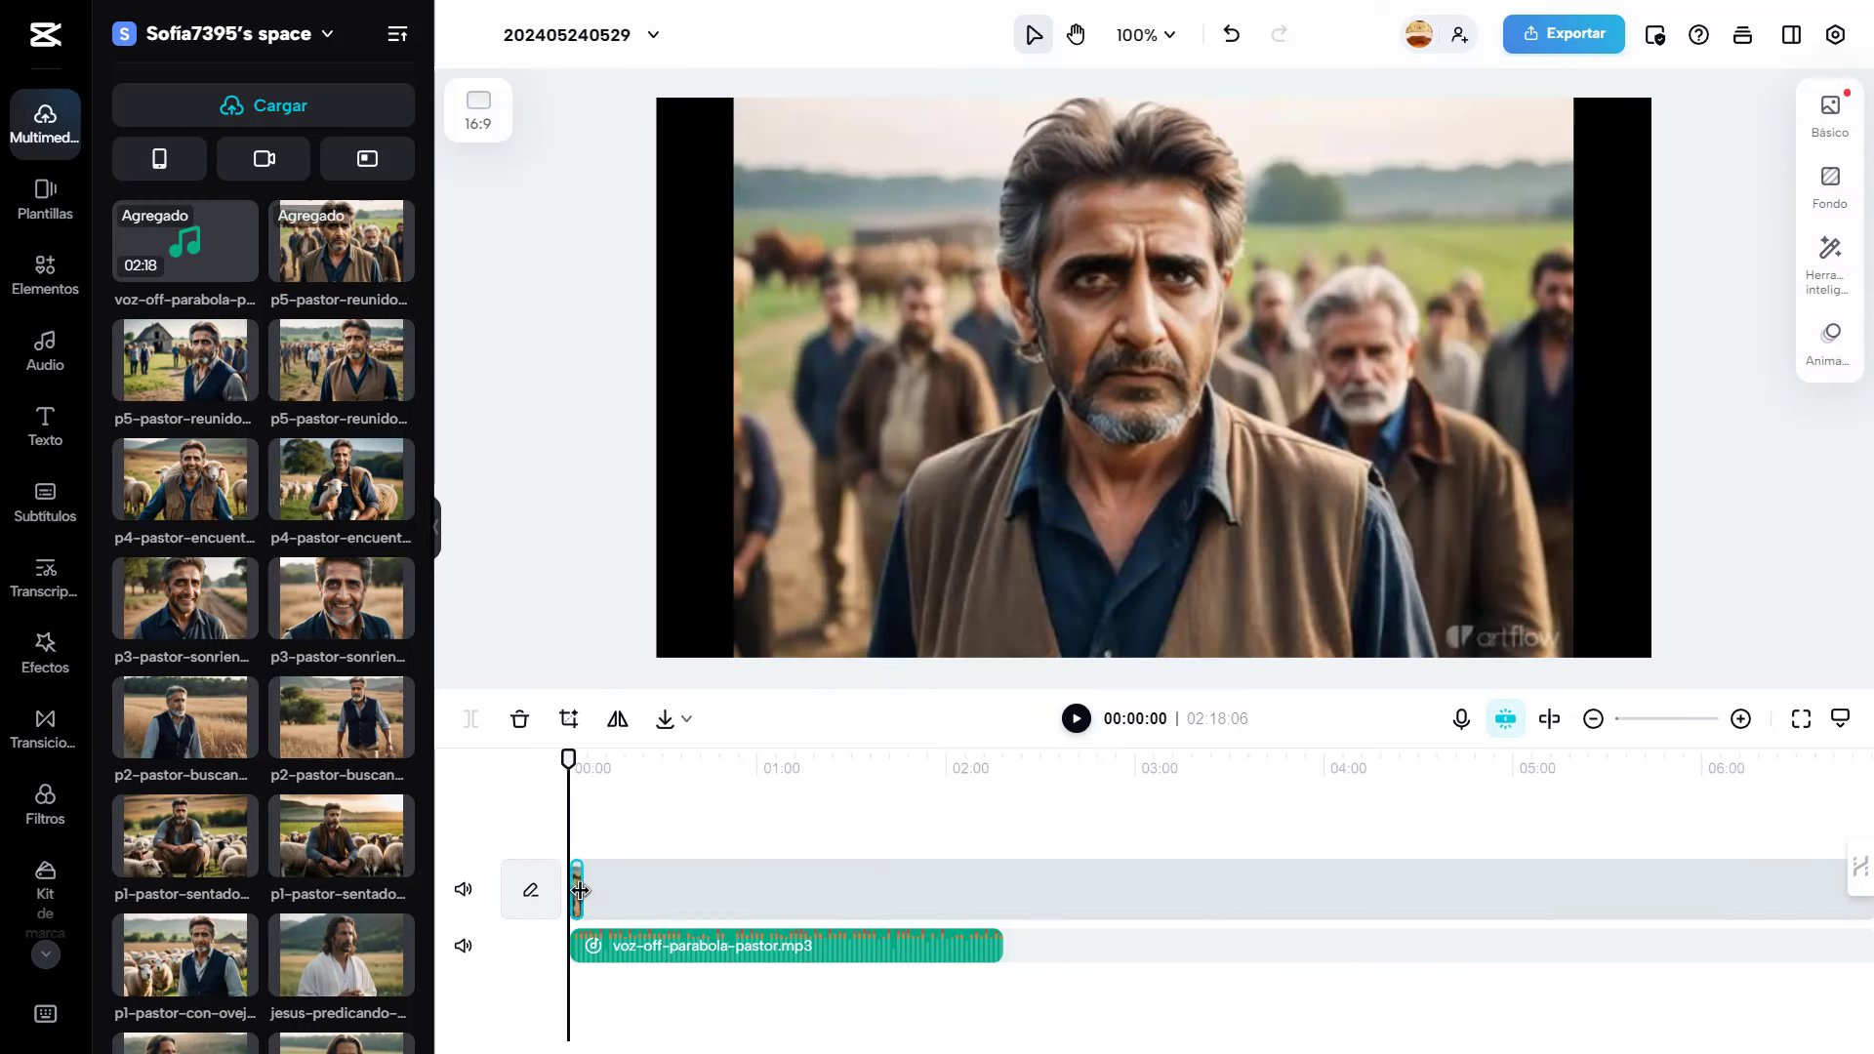